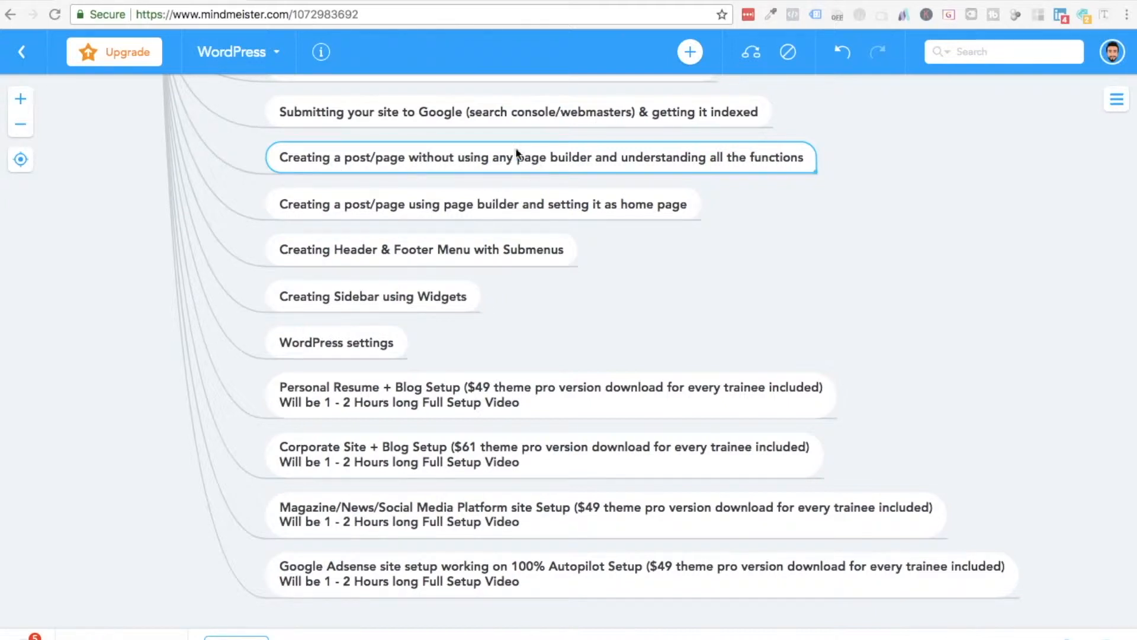
Step: Switch to the Dog Lovers Cart WordPress admin and start a new blog post
left_click(352, 0)
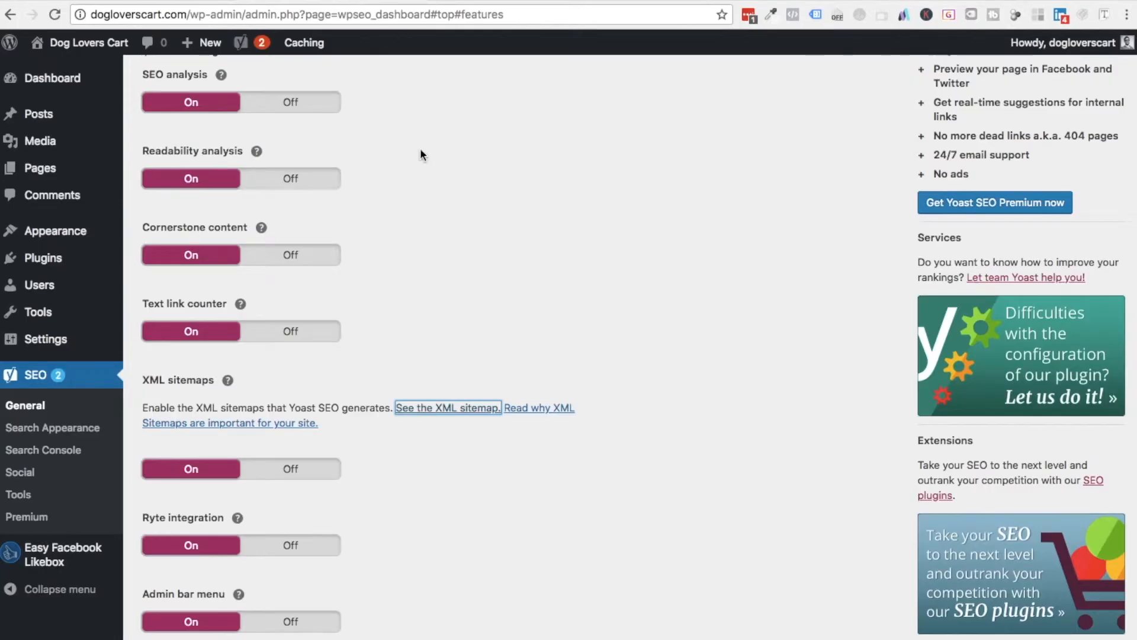
scroll(421, 151, "up", 7)
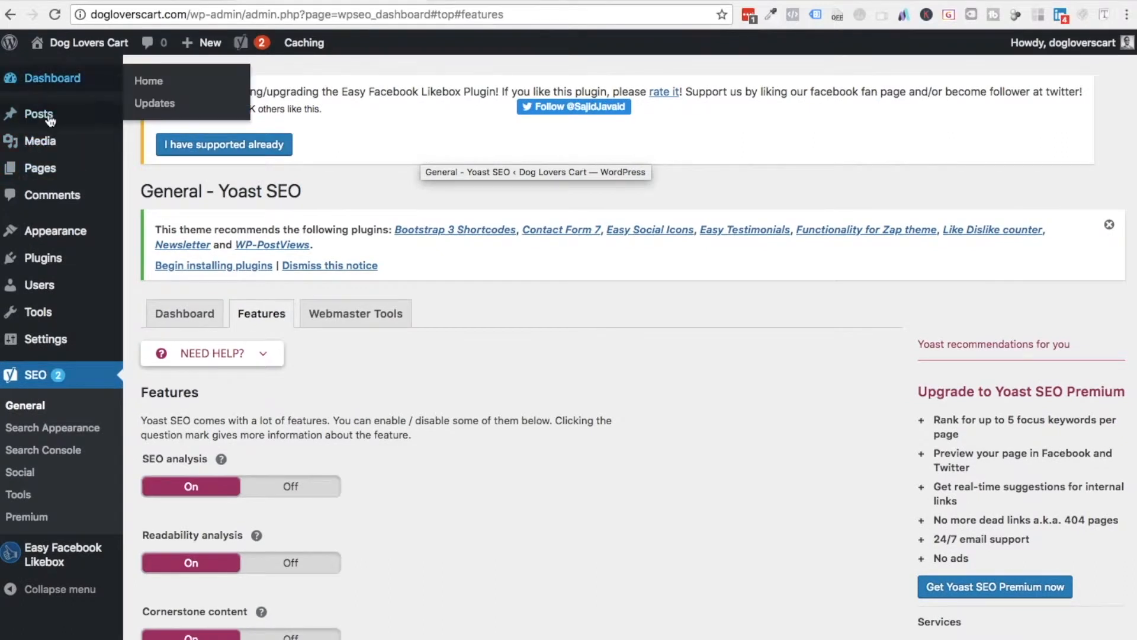
mouse_move(30, 121)
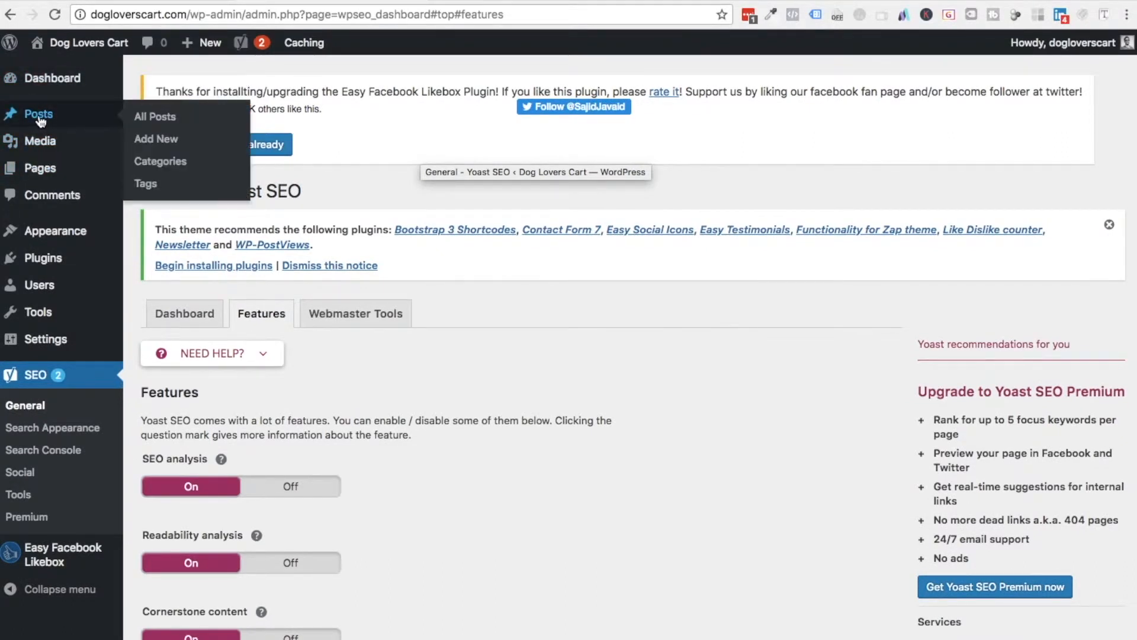
left_click(41, 119)
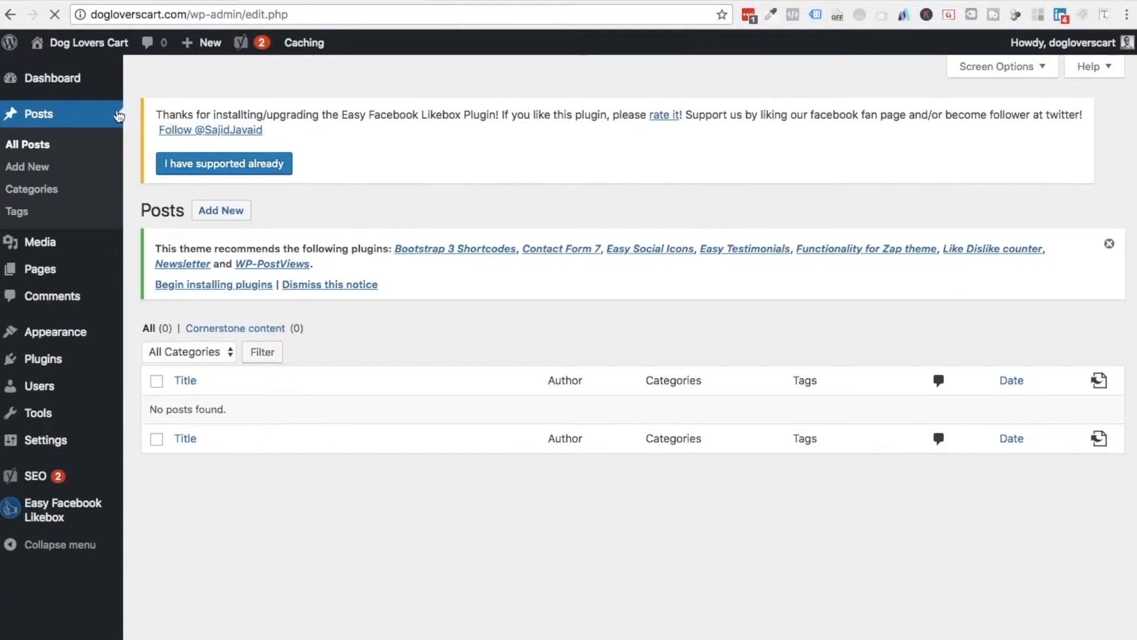
left_click(26, 169)
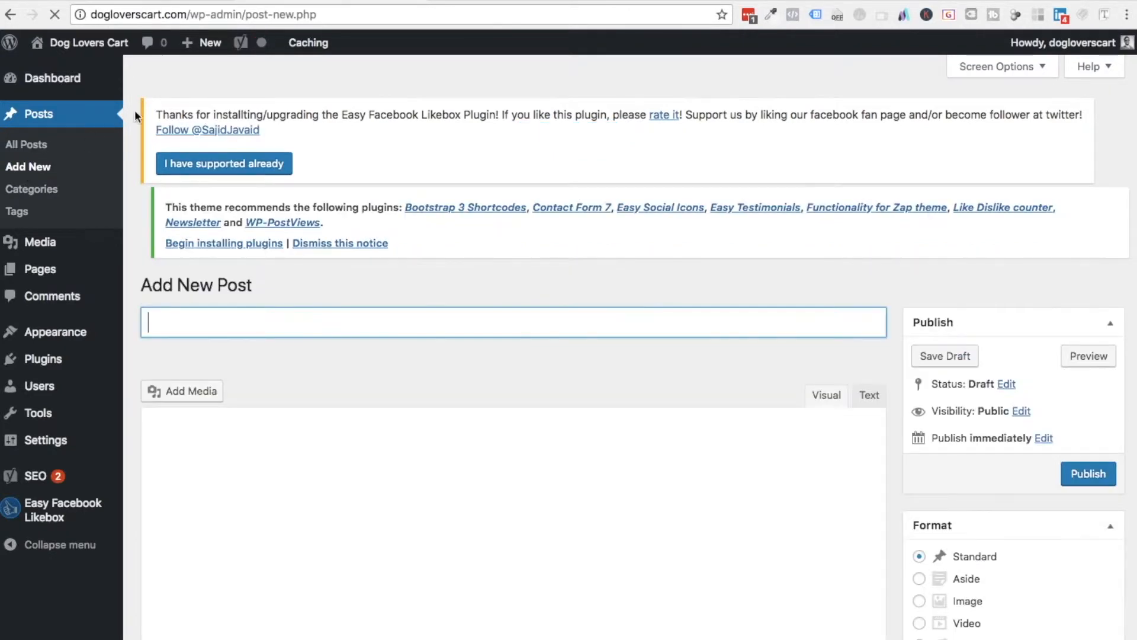
mouse_move(191, 47)
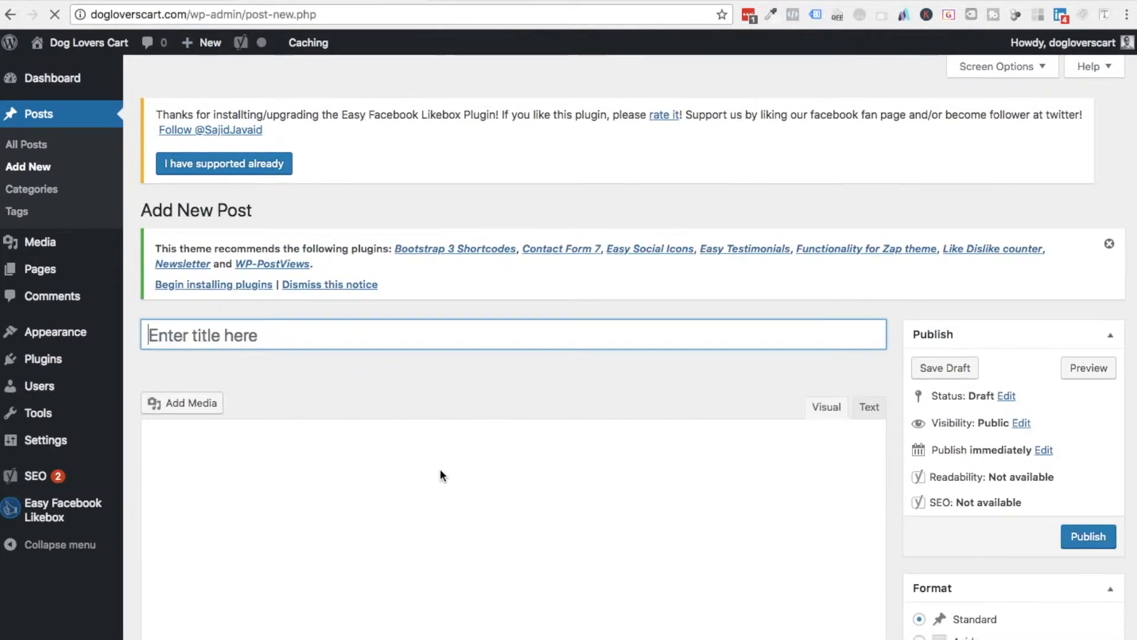
Step: Give the new post the title "Enter your Title Here"
left_click(206, 336)
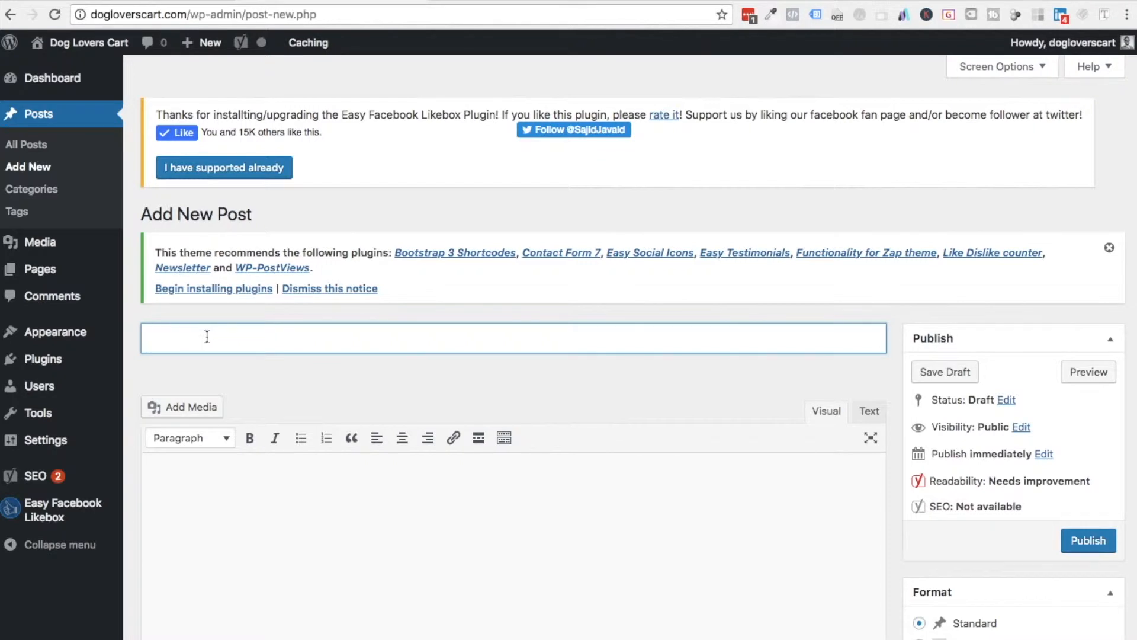
type("Enter your ")
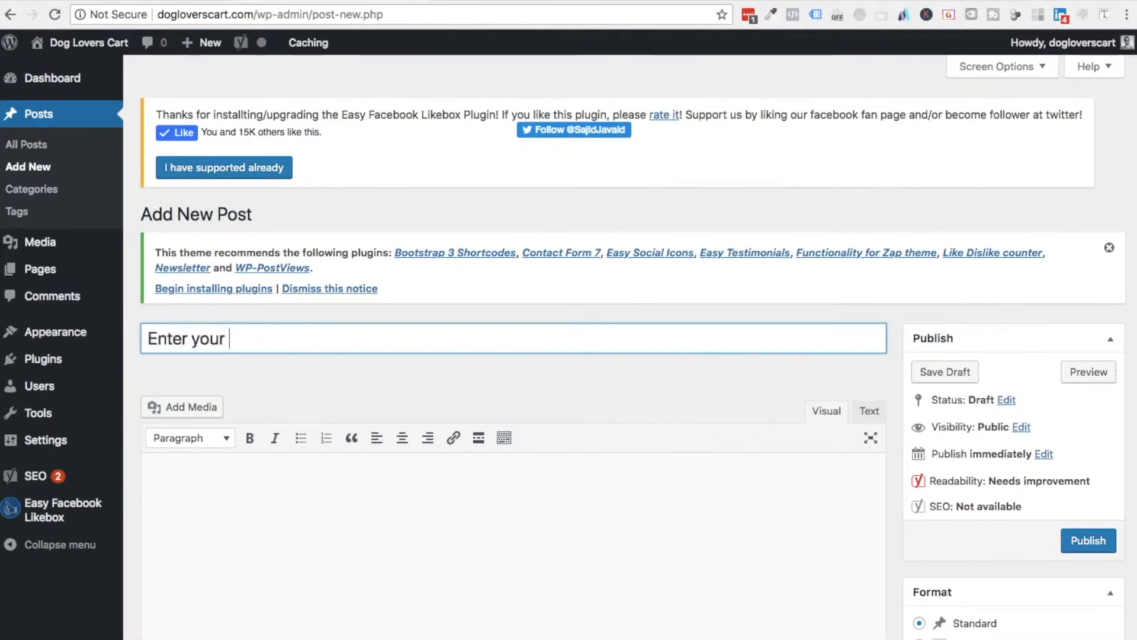
type("Ttitle")
key("BackSpace")
key("BackSpace")
key("BackSpace")
key("BackSpace")
key("BackSpace")
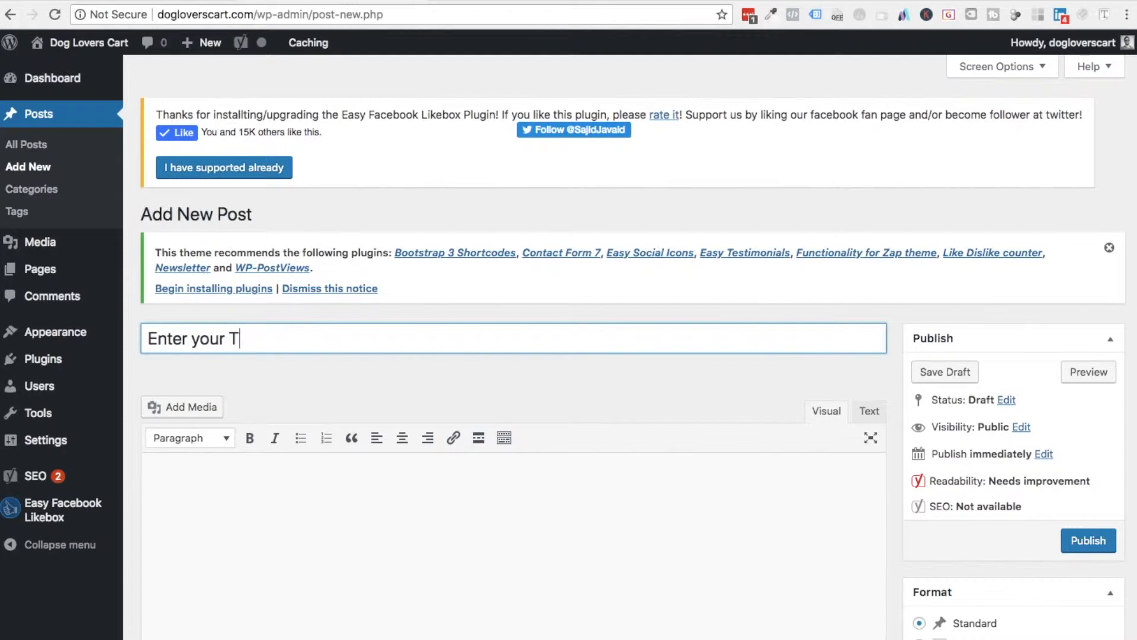
type("itle Here")
left_click(265, 544)
scroll(268, 547, "down", 2)
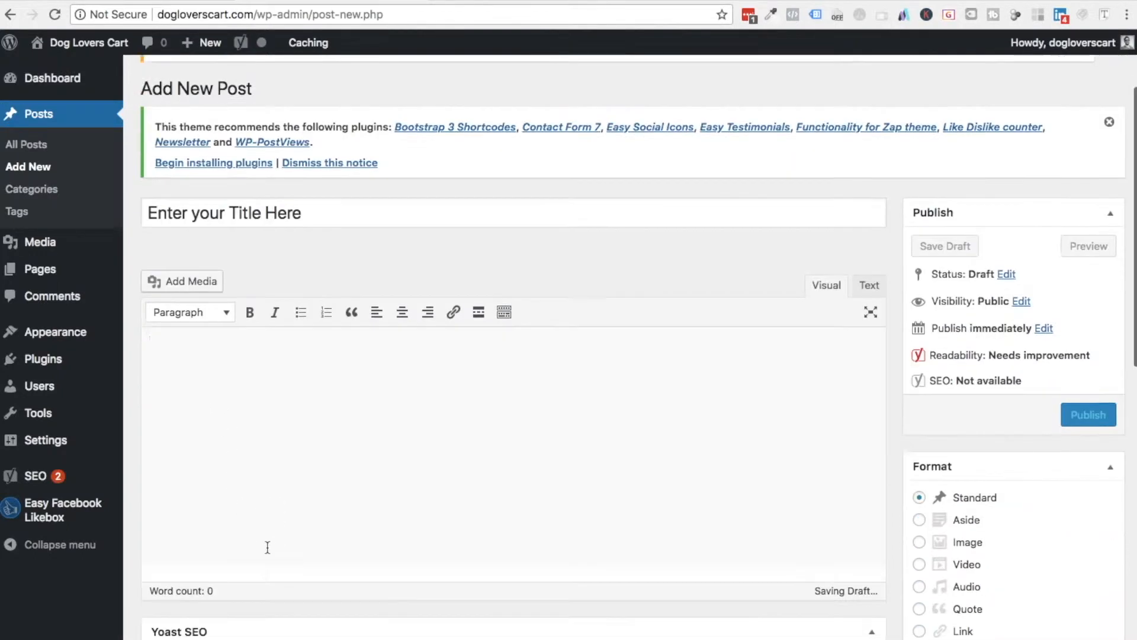
scroll(268, 548, "down", 1)
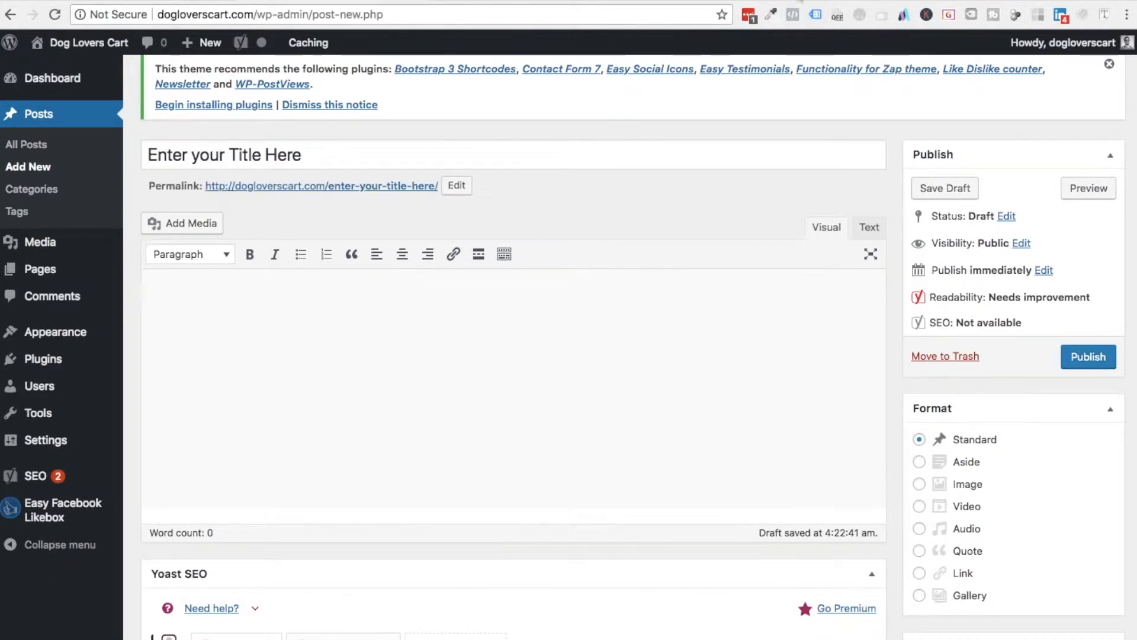
Step: Search Google for "sample text generator" in a separate browser tab and open the lipsum.com result
key("super+t")
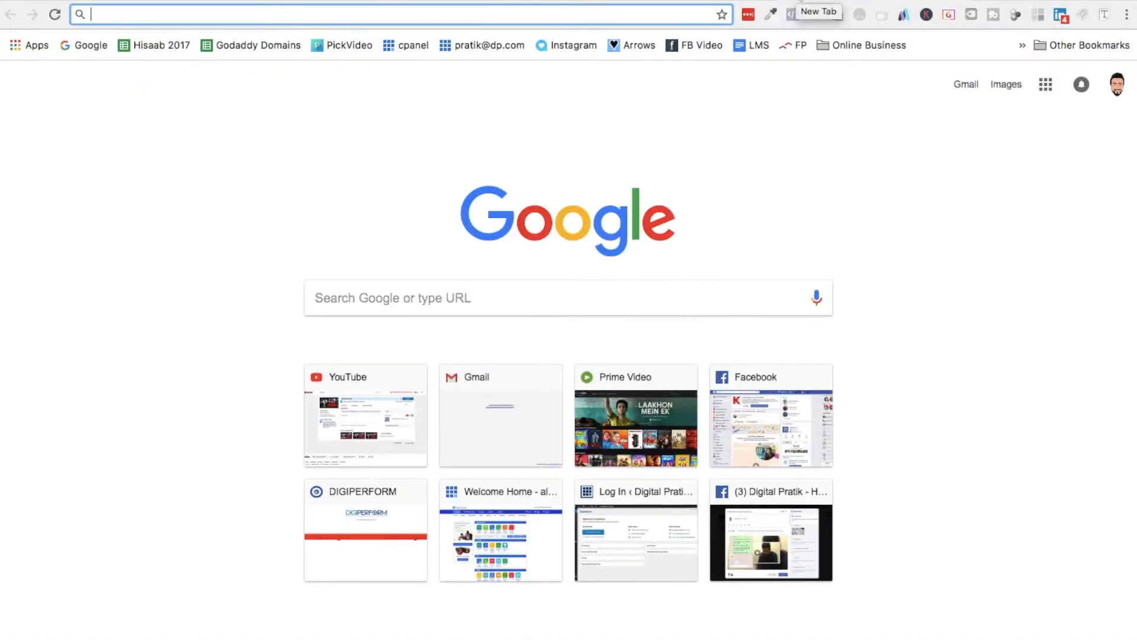
type("sasm")
key("BackSpace")
key("BackSpace")
key("BackSpace")
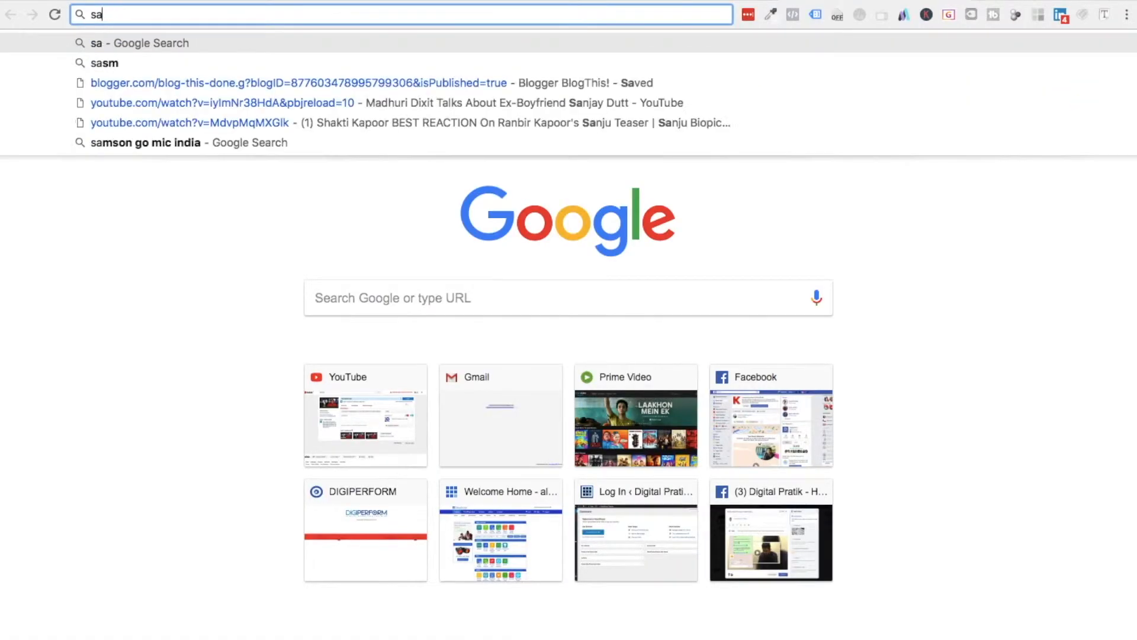
type("ample te")
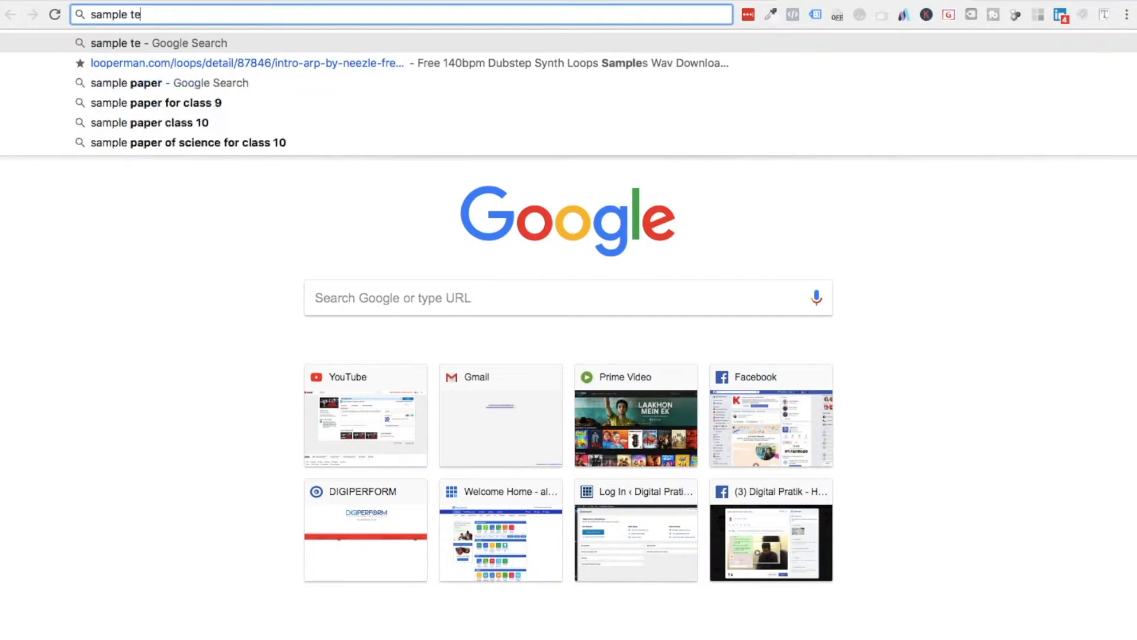
type("xt generator")
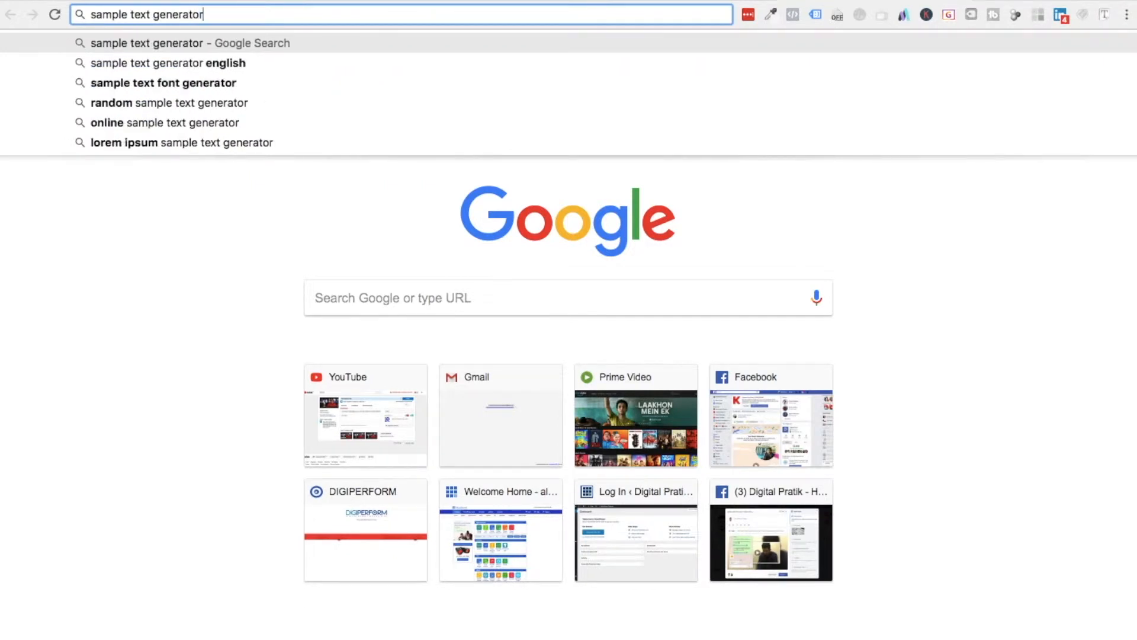
key("Return")
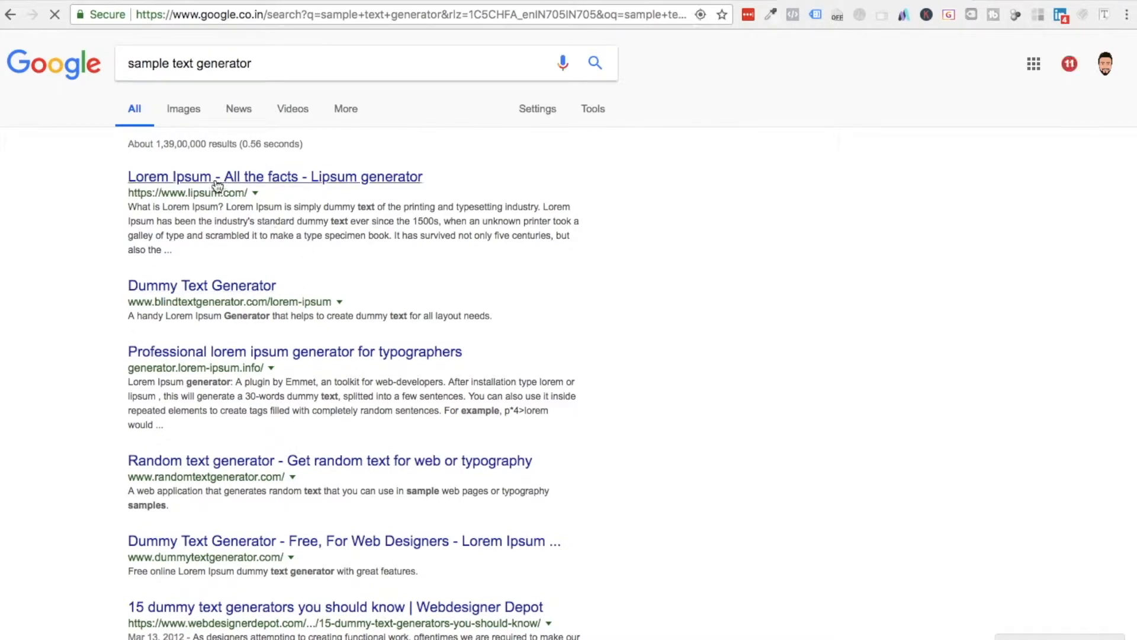
left_click(195, 179)
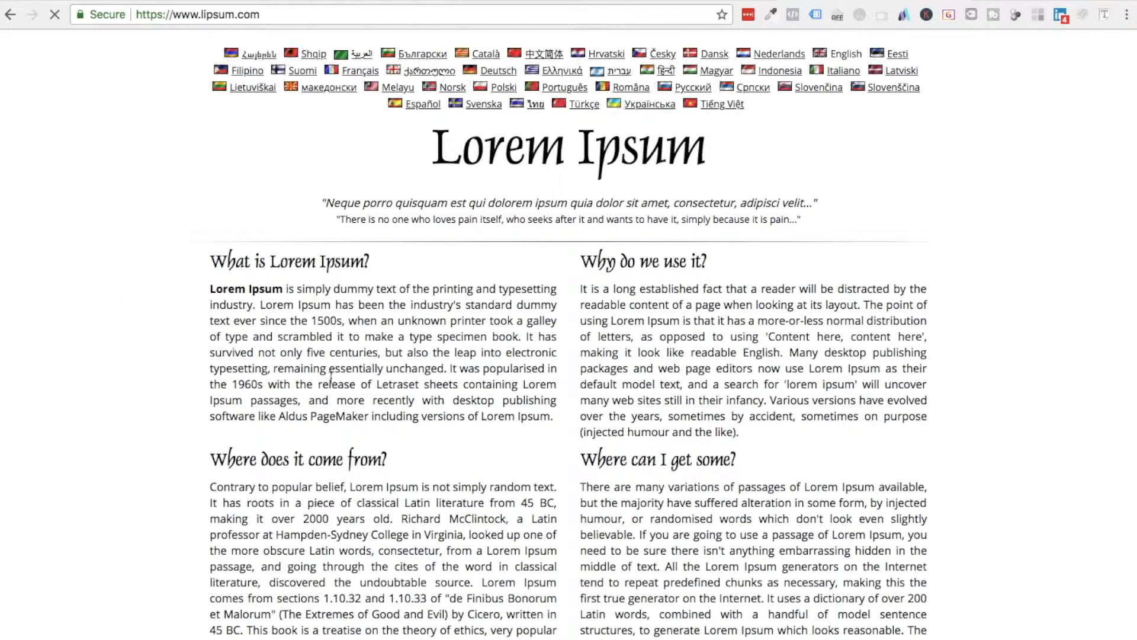
Step: Copy the Lorem Ipsum page's article text, from its opening paragraph through the "Where can I get some?" section
scroll(336, 384, "down", 3)
left_click_drag(213, 196, 841, 574)
key("super+c")
scroll(838, 570, "down", 6)
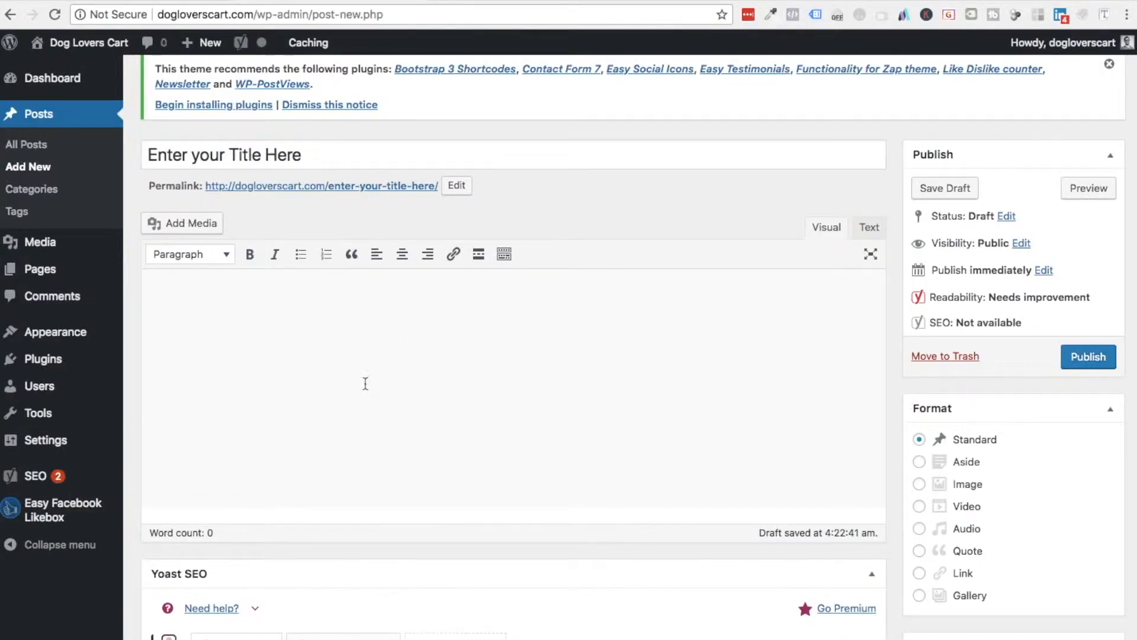
Step: Paste the copied Lorem Ipsum article into the body of the post
key("super+v")
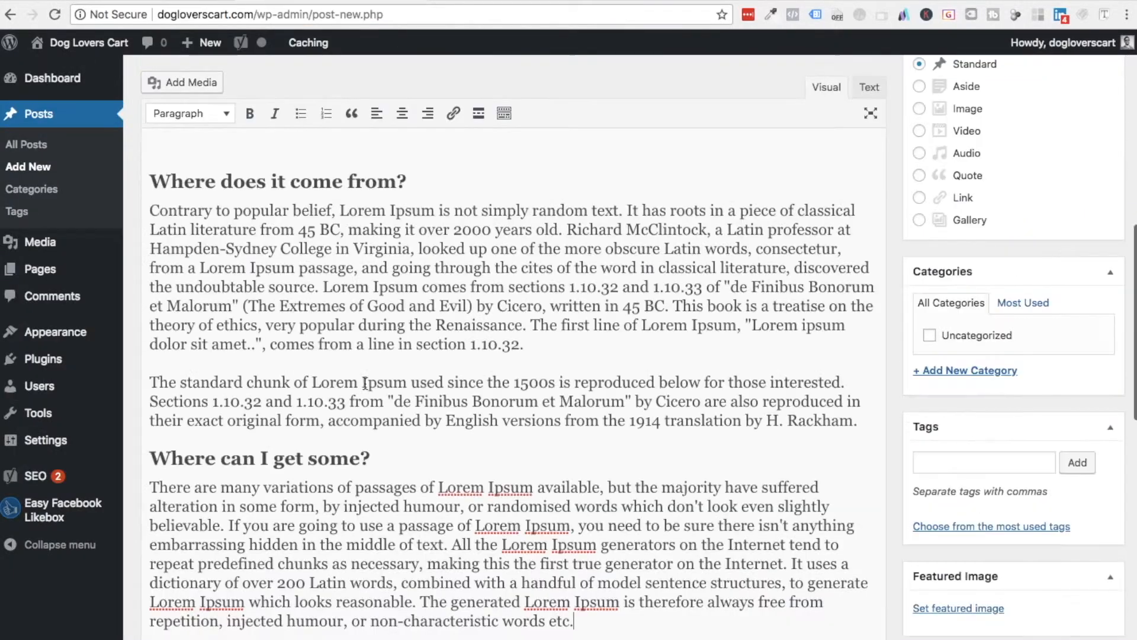
scroll(366, 384, "up", 5)
scroll(366, 383, "up", 5)
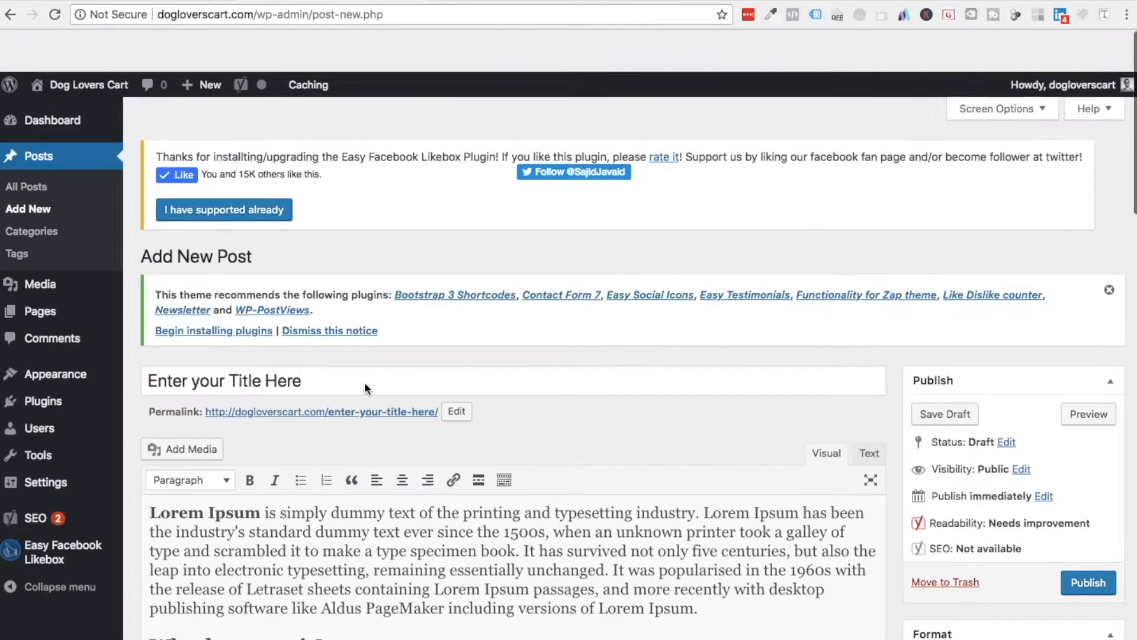
scroll(337, 469, "down", 3)
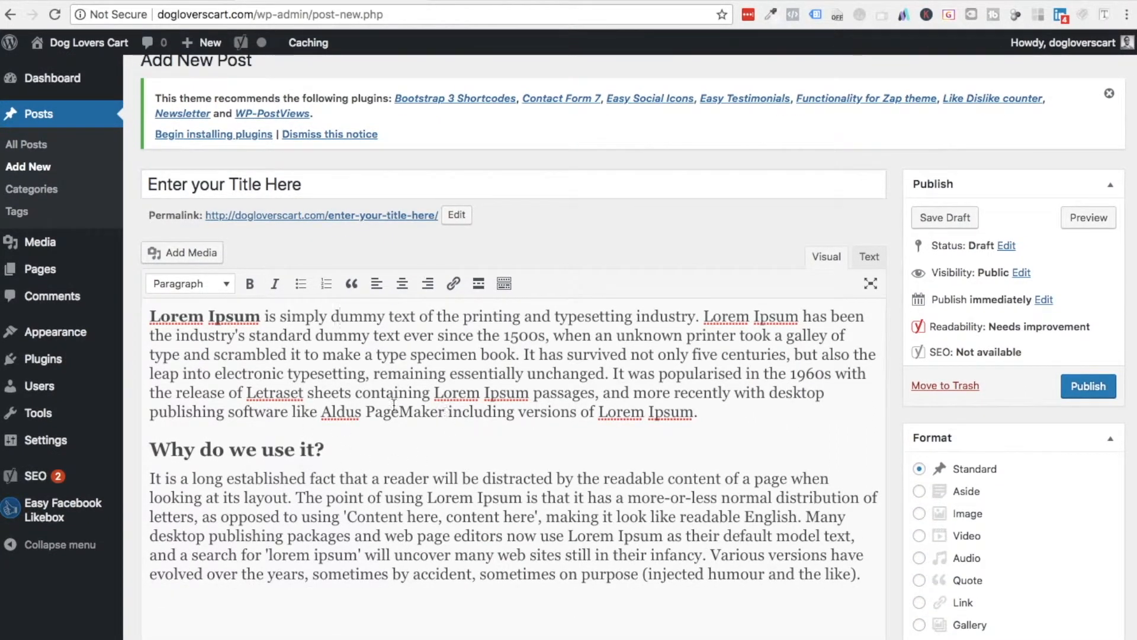
Step: Delete all of the pasted sample text from the post's body
left_click(494, 2)
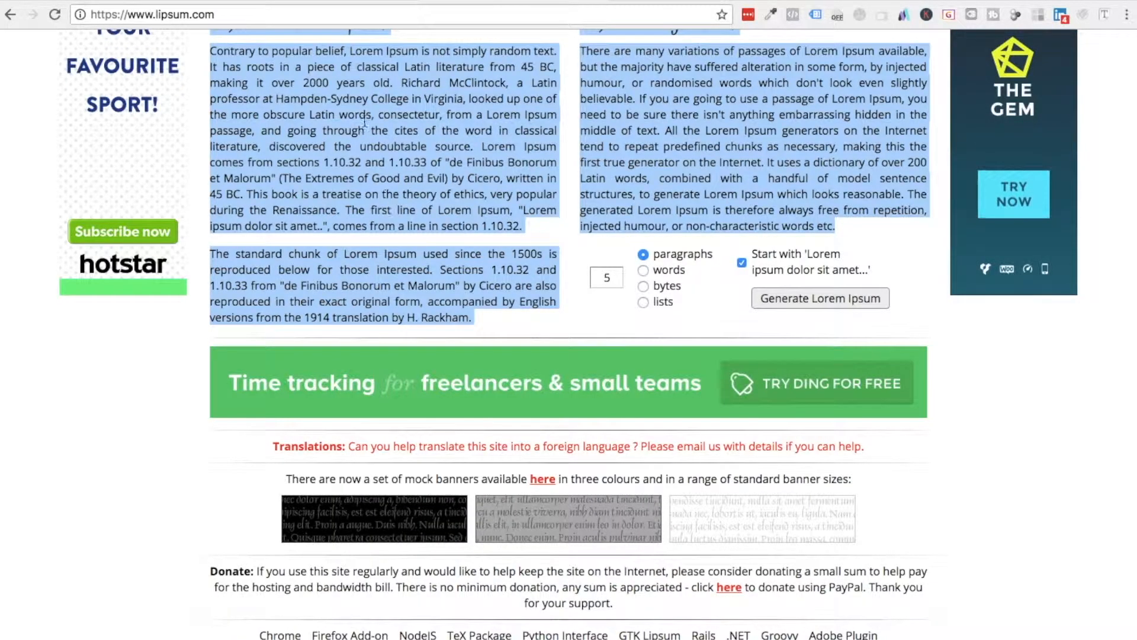
left_click(345, 1)
left_click(394, 499)
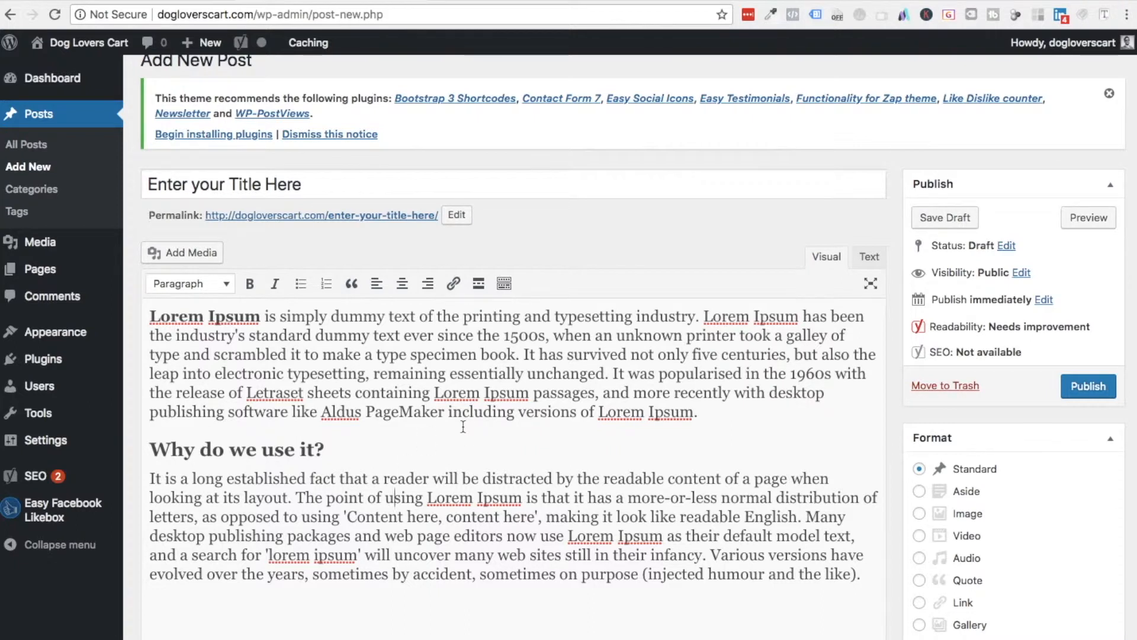
key("ctrl+a")
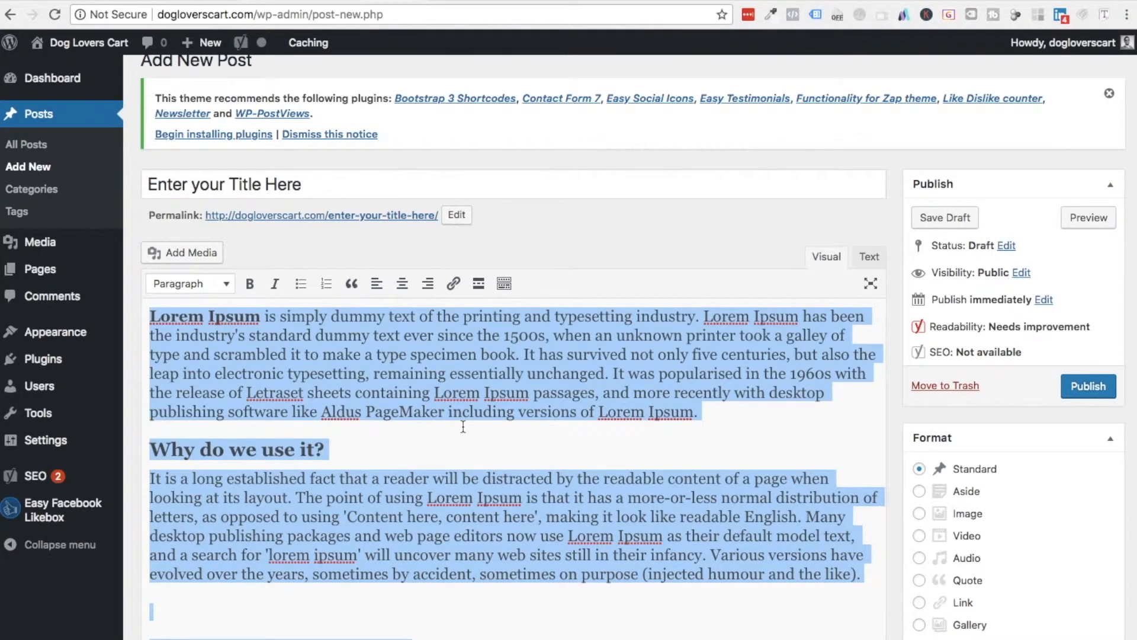
key("BackSpace")
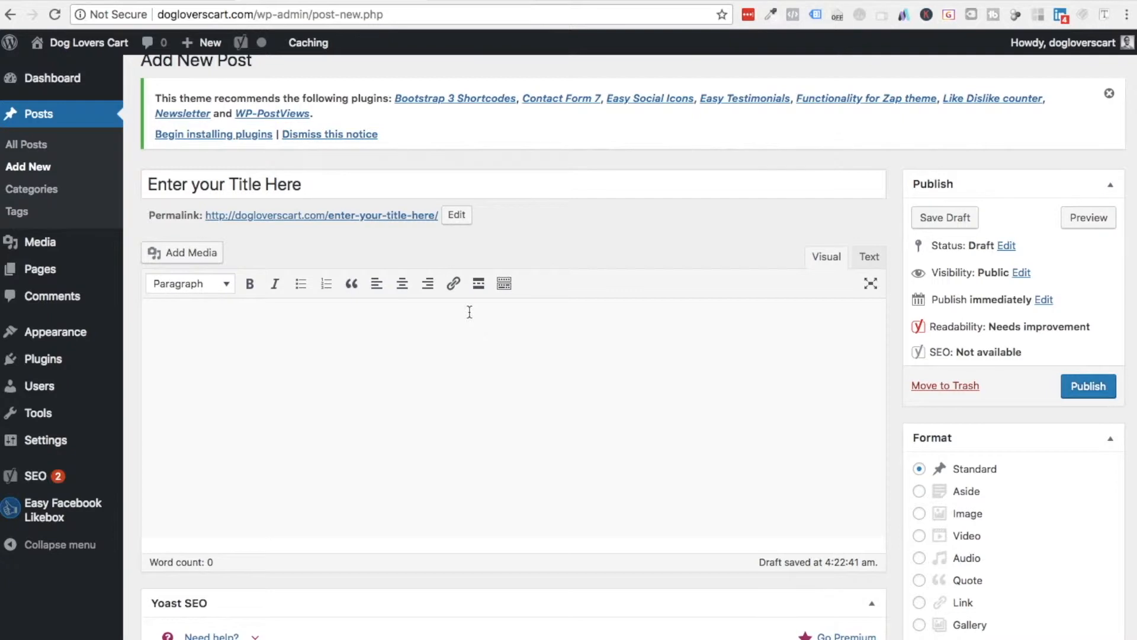
Step: Show the editor's additional formatting tools and paste the copied Lorem Ipsum article into the empty post body
left_click(503, 285)
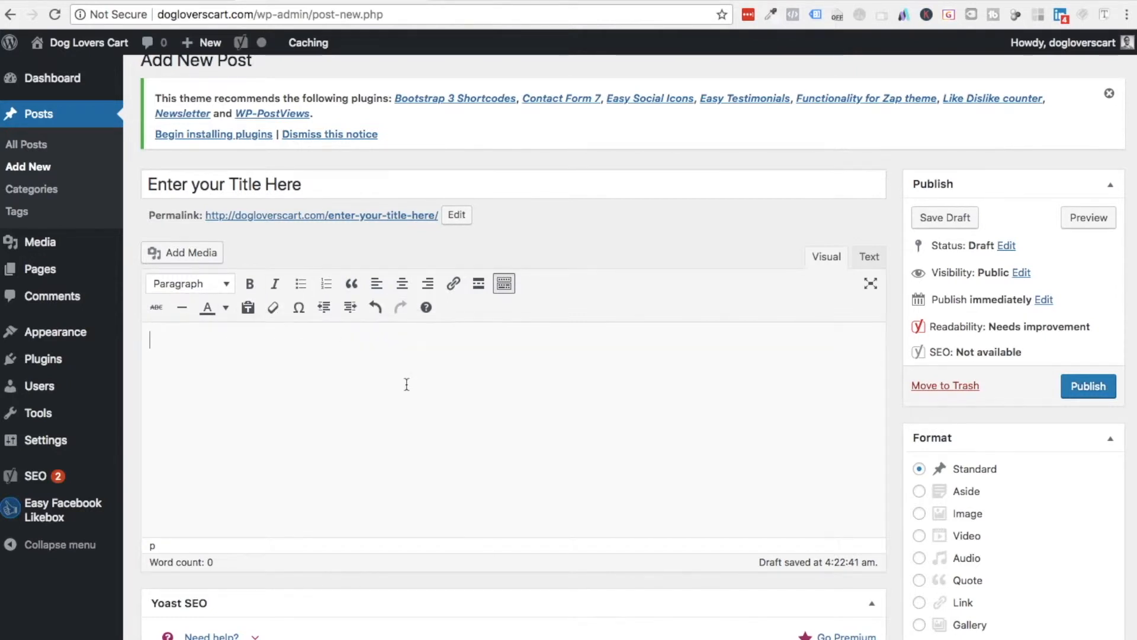
key("ctrl+v")
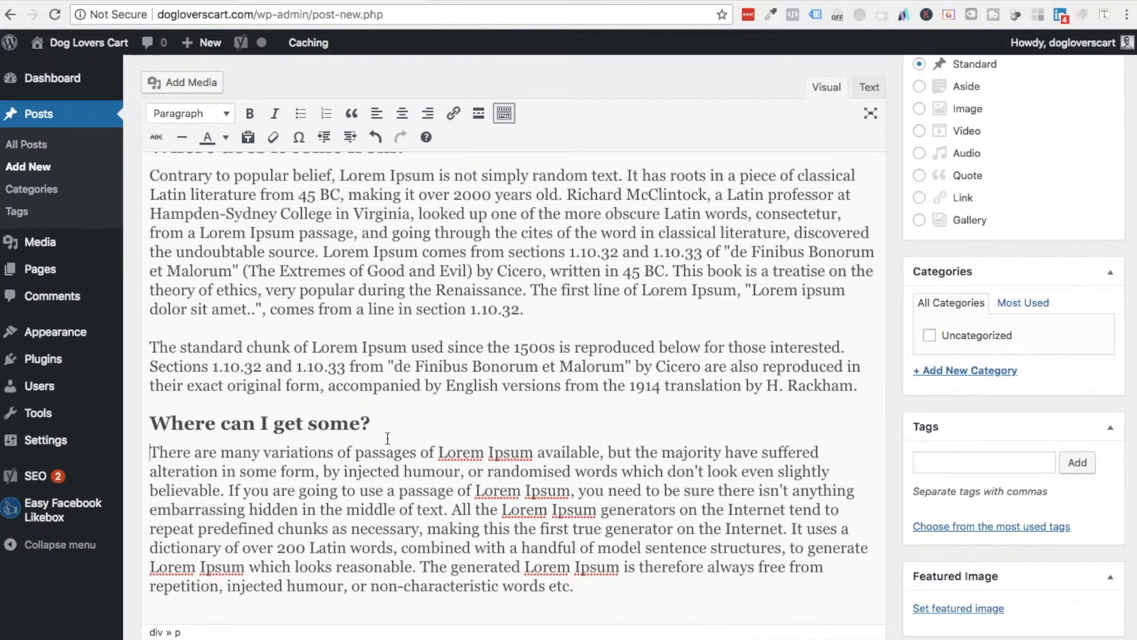
Step: Clear the formatting of the entire text in the post's body
key("ctrl+a")
scroll(387, 437, "up", 15)
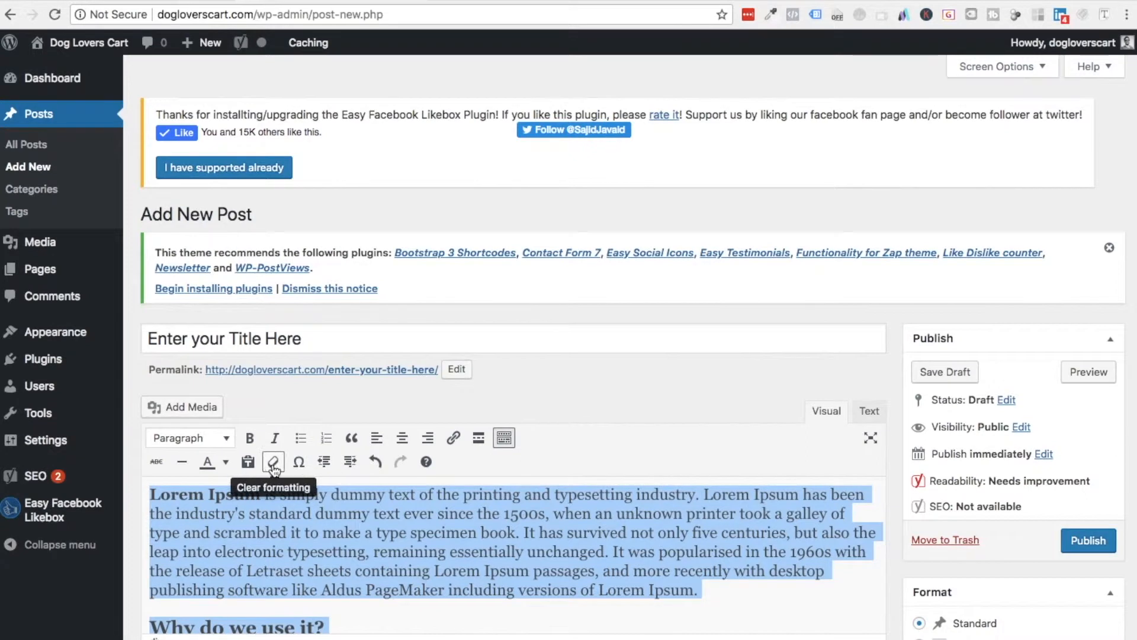
left_click(274, 464)
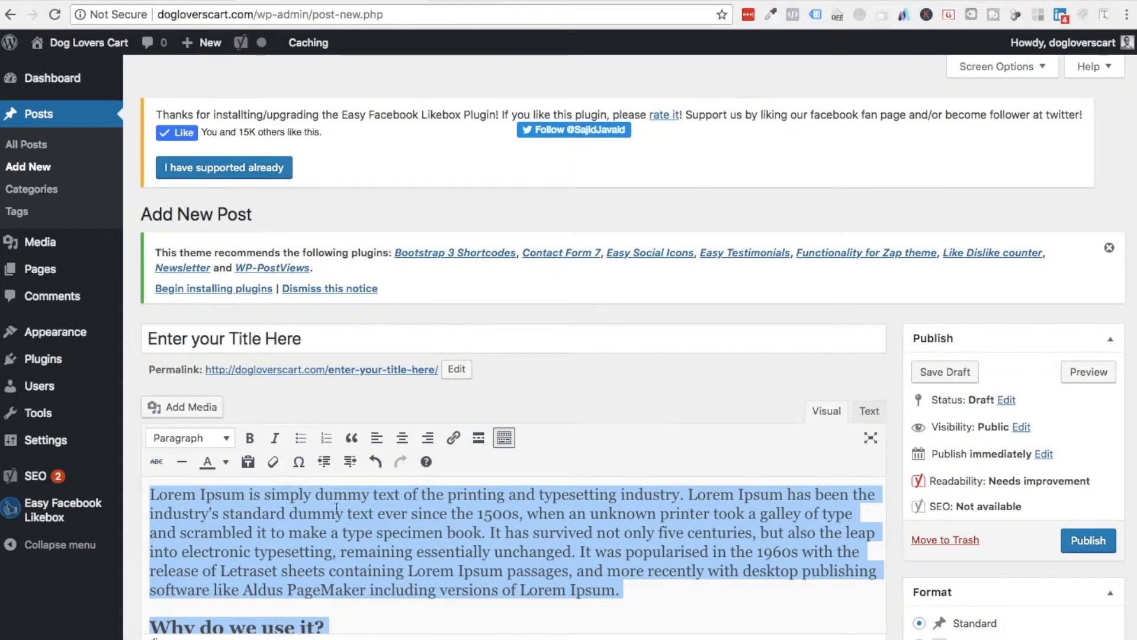
scroll(380, 533, "down", 5)
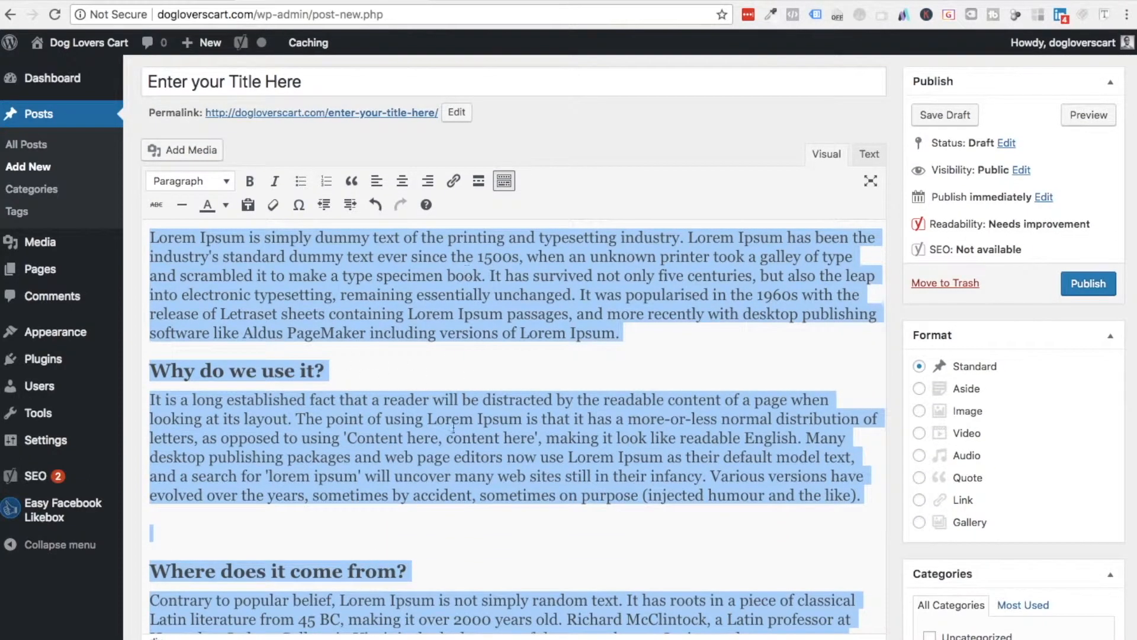
left_click(325, 520)
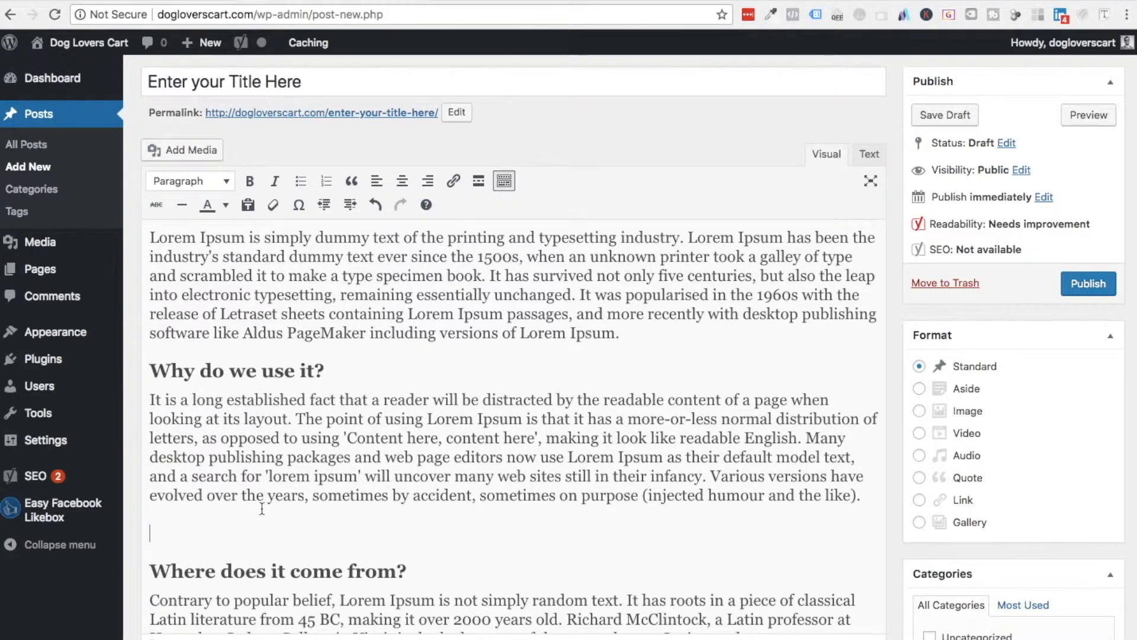
Step: Set the text color of the whole post body, headings included, to black
key("ctrl+a")
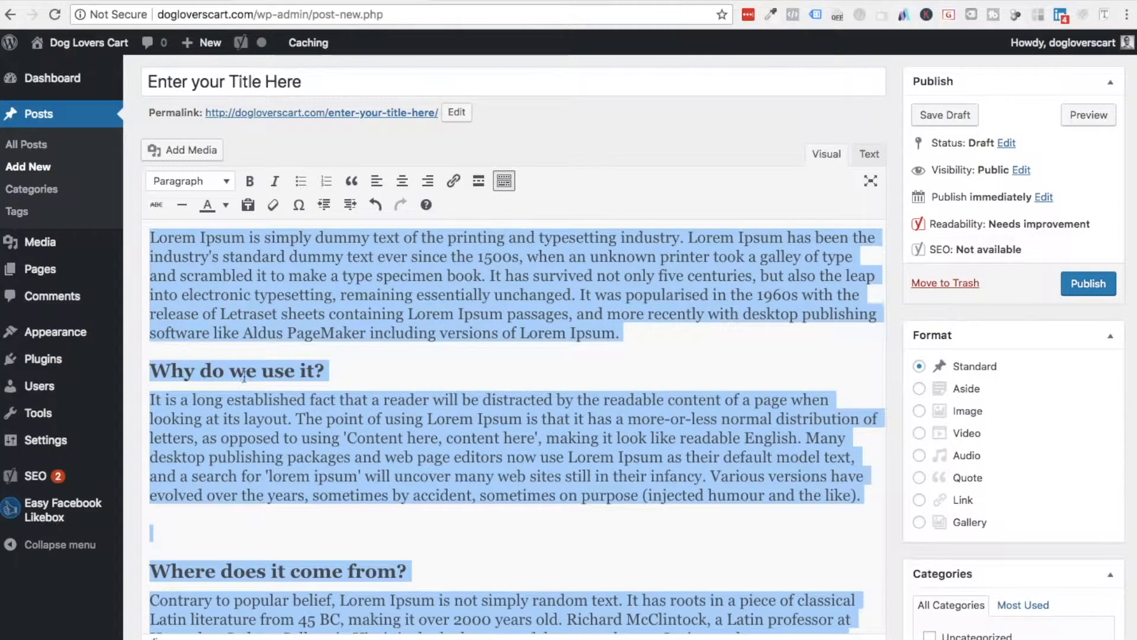
left_click(225, 207)
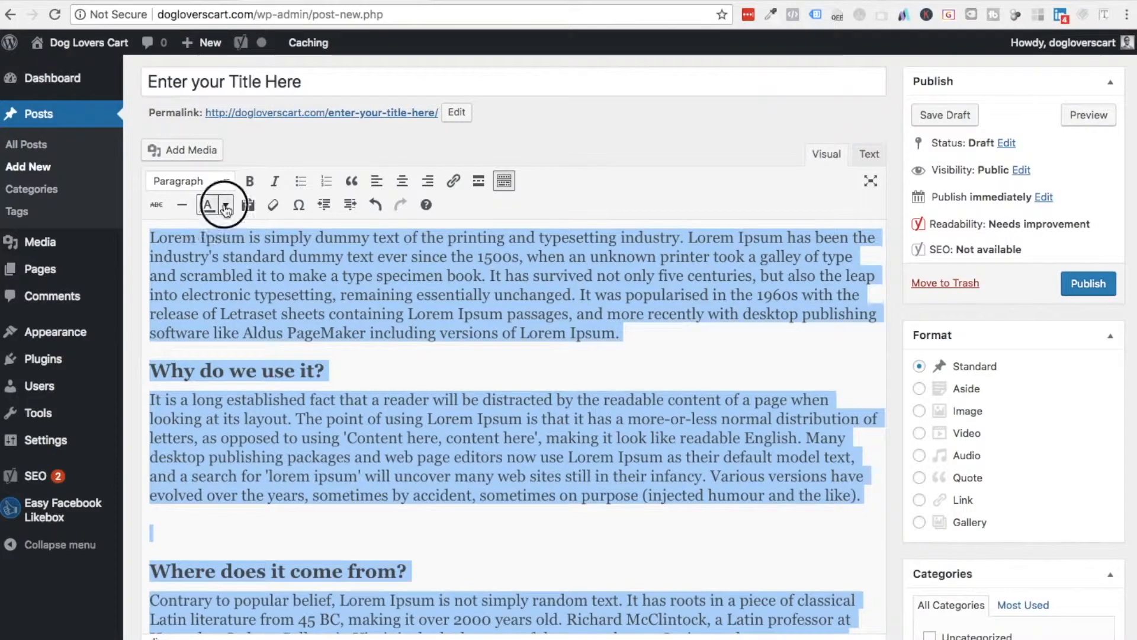
left_click(162, 234)
left_click(288, 330)
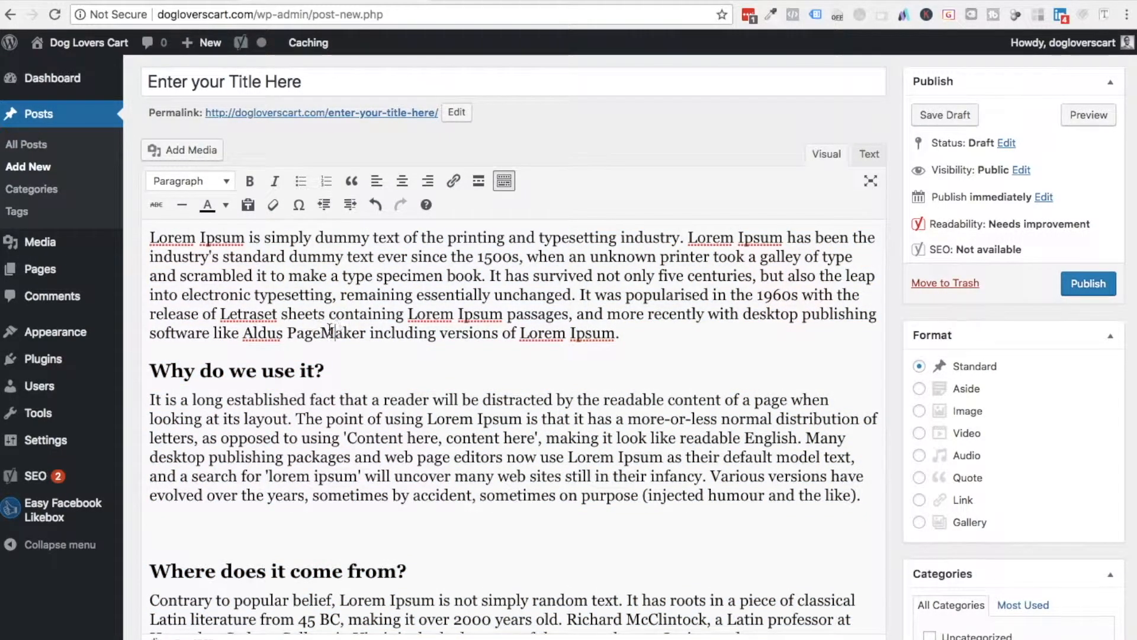
Step: Make the entire opening Lorem Ipsum paragraph above the "Why do we use it?" heading bold
key("super+a")
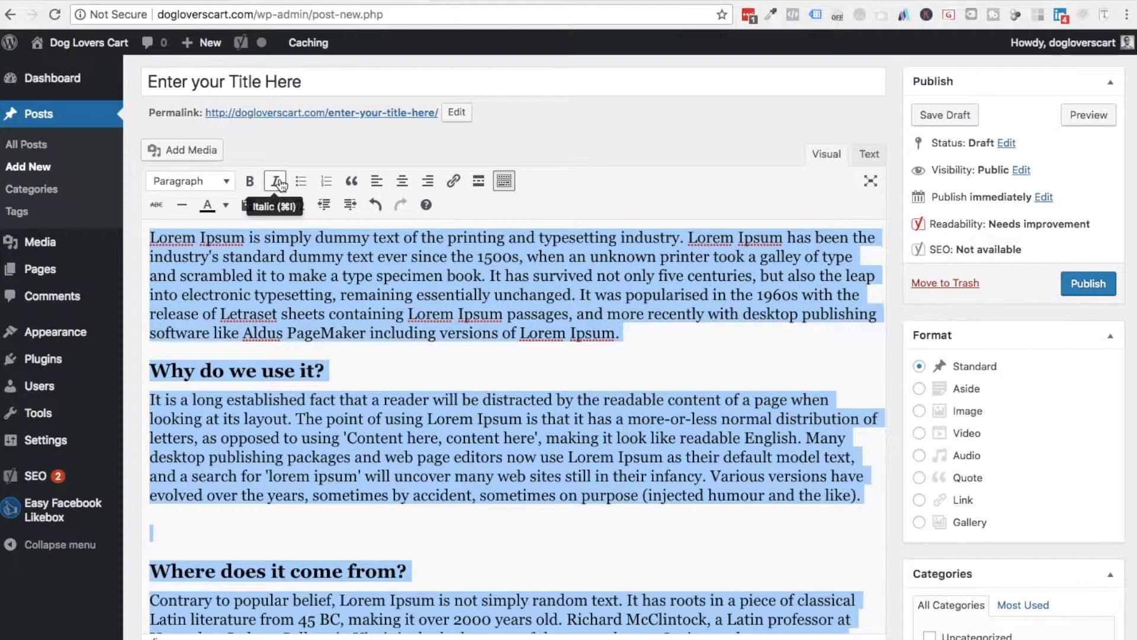
scroll(313, 317, "up", 5)
scroll(313, 317, "down", 4)
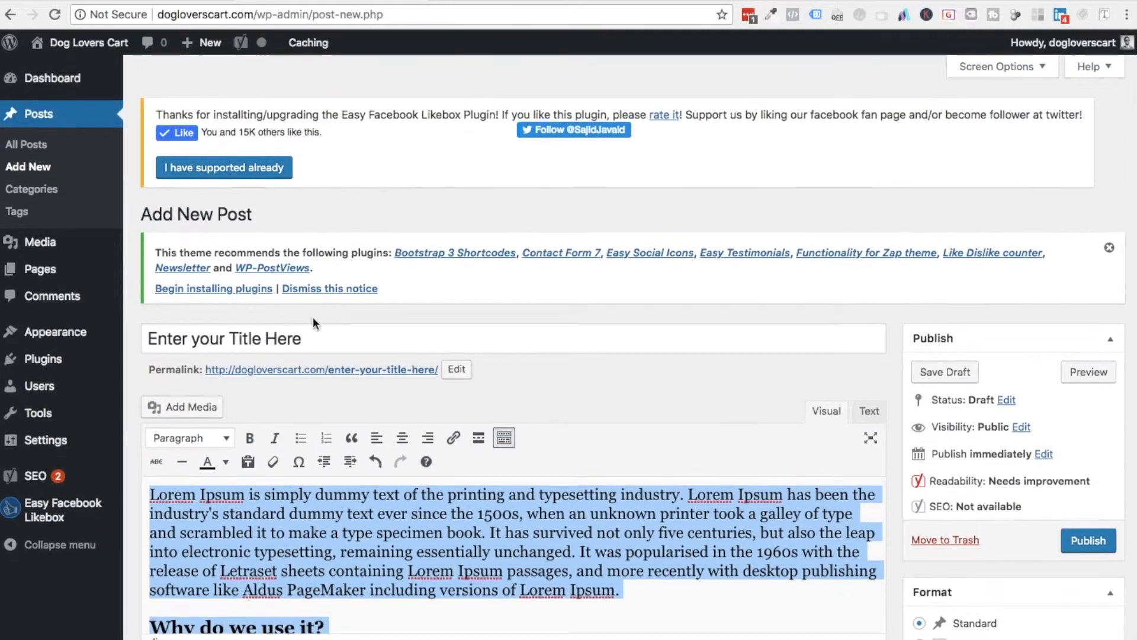
left_click(337, 339)
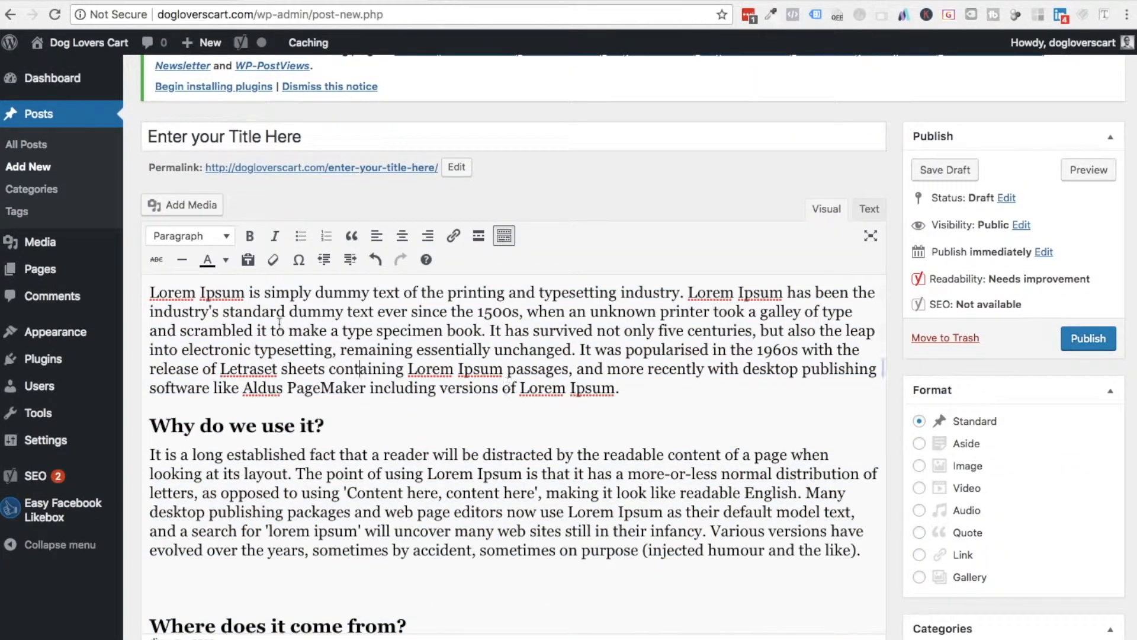
left_click_drag(152, 291, 644, 389)
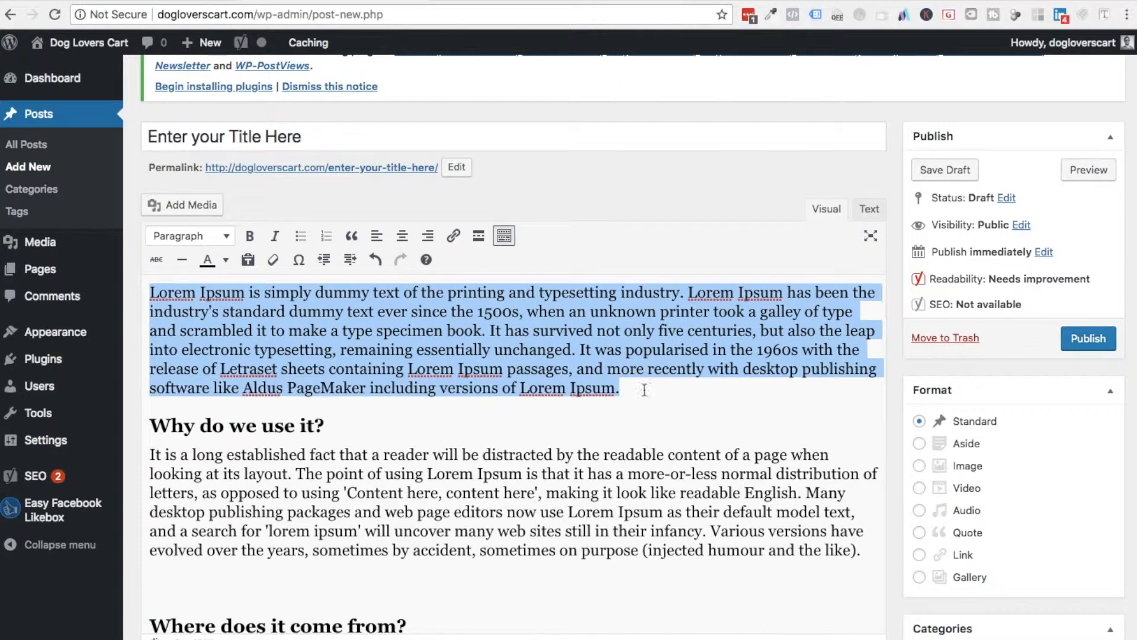
left_click(250, 236)
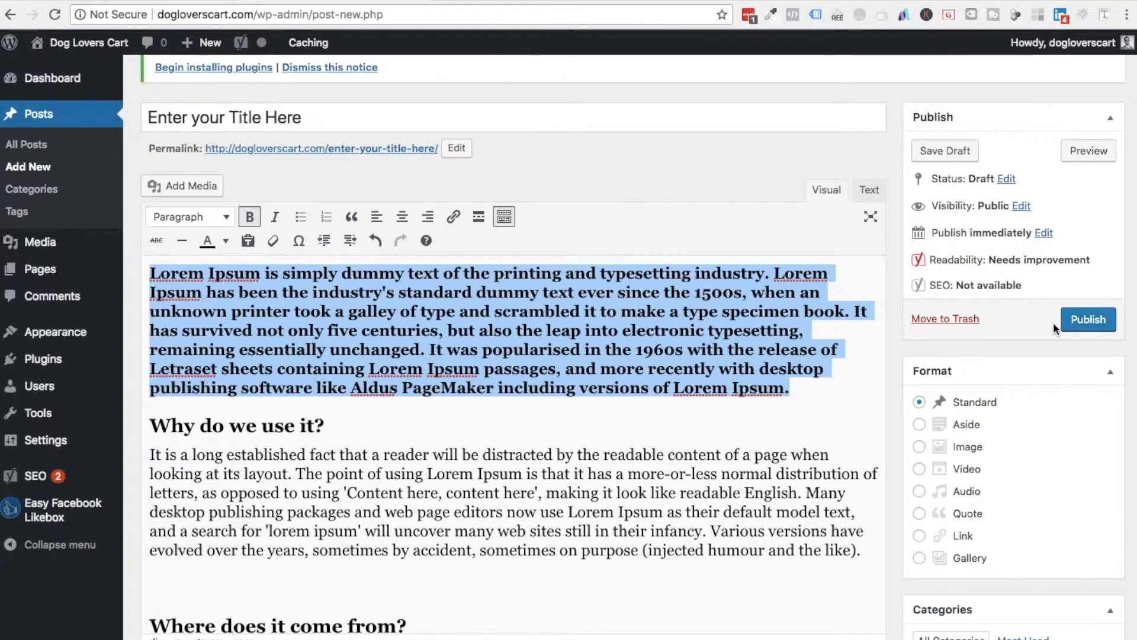
Step: Publish the post and open its live page in a new browser tab to review the article from start to end
left_click(1084, 320)
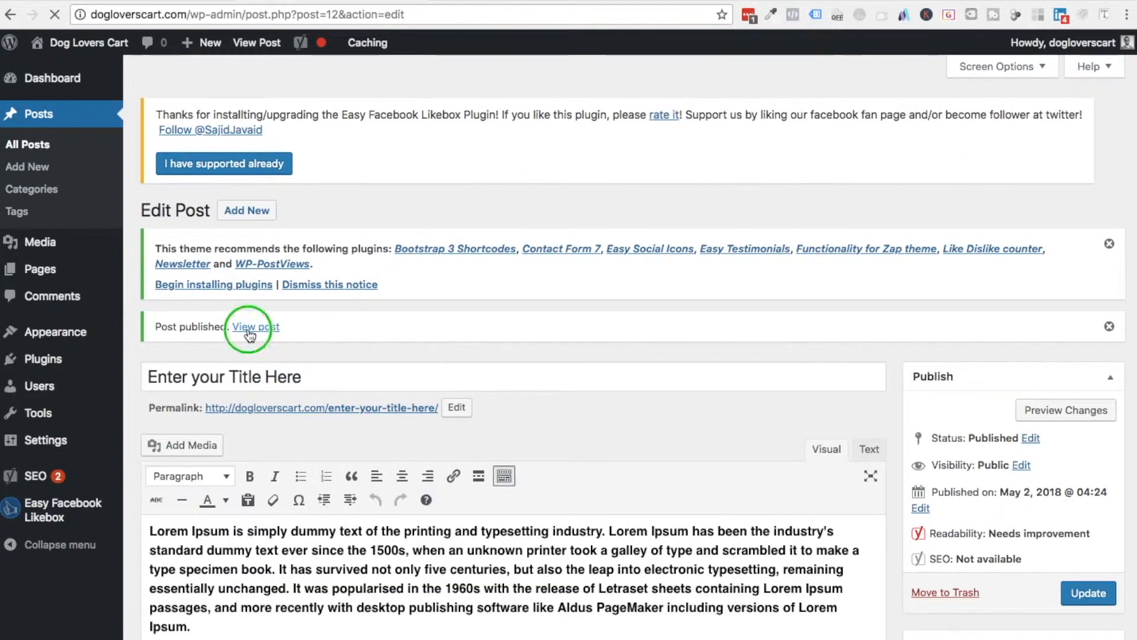
right_click(249, 329)
left_click(286, 335)
key("ctrl+Tab")
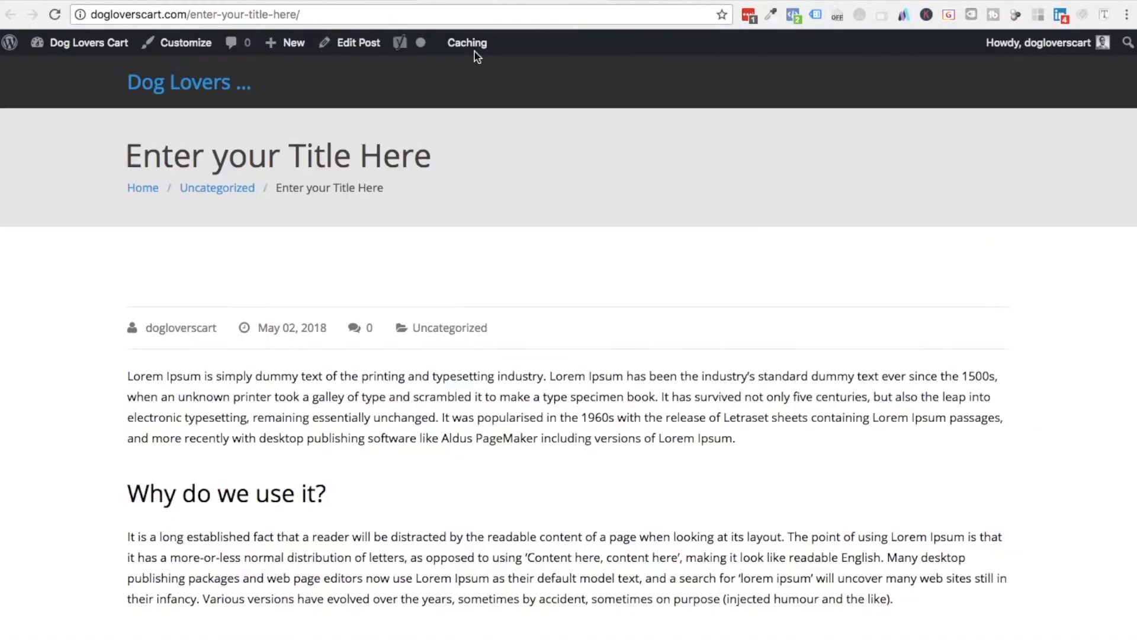
scroll(460, 356, "down", 5)
scroll(461, 356, "down", 10)
scroll(462, 356, "up", 14)
scroll(461, 356, "down", 4)
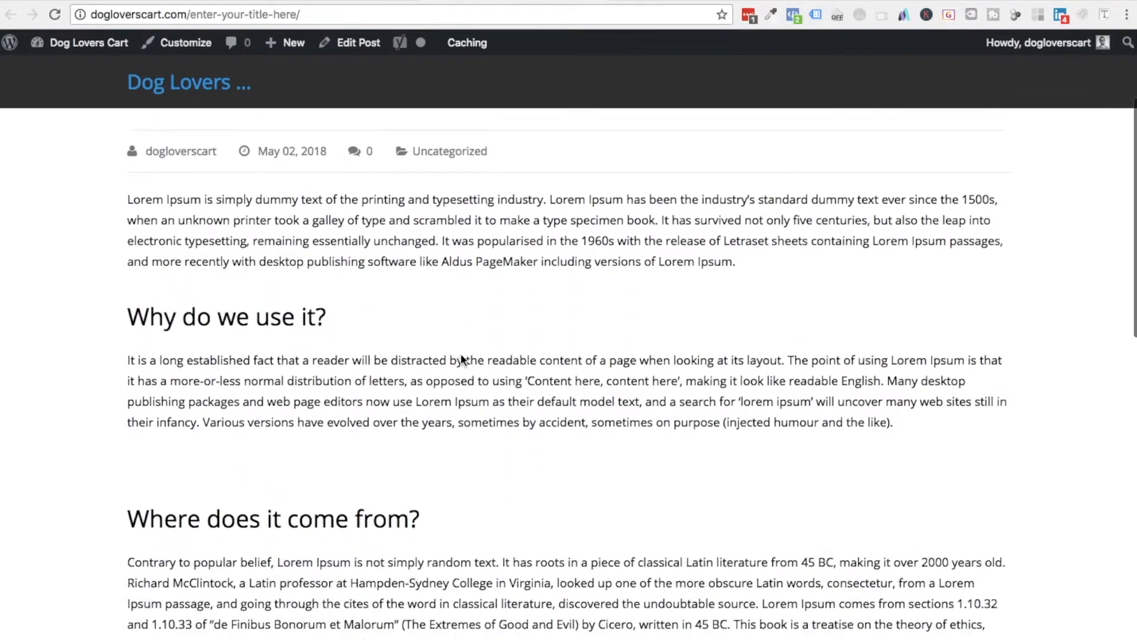
Step: Return to the post editor and italicize the first sentence under the "Why do we use it?" heading
left_click(355, 43)
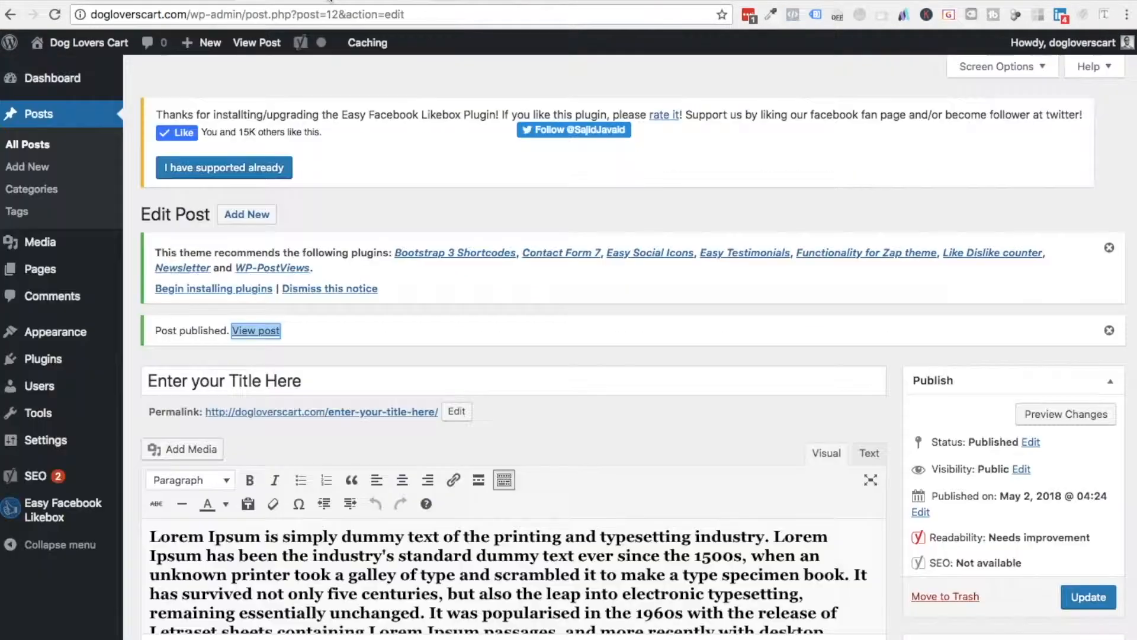
scroll(335, 412, "down", 3)
scroll(338, 413, "down", 4)
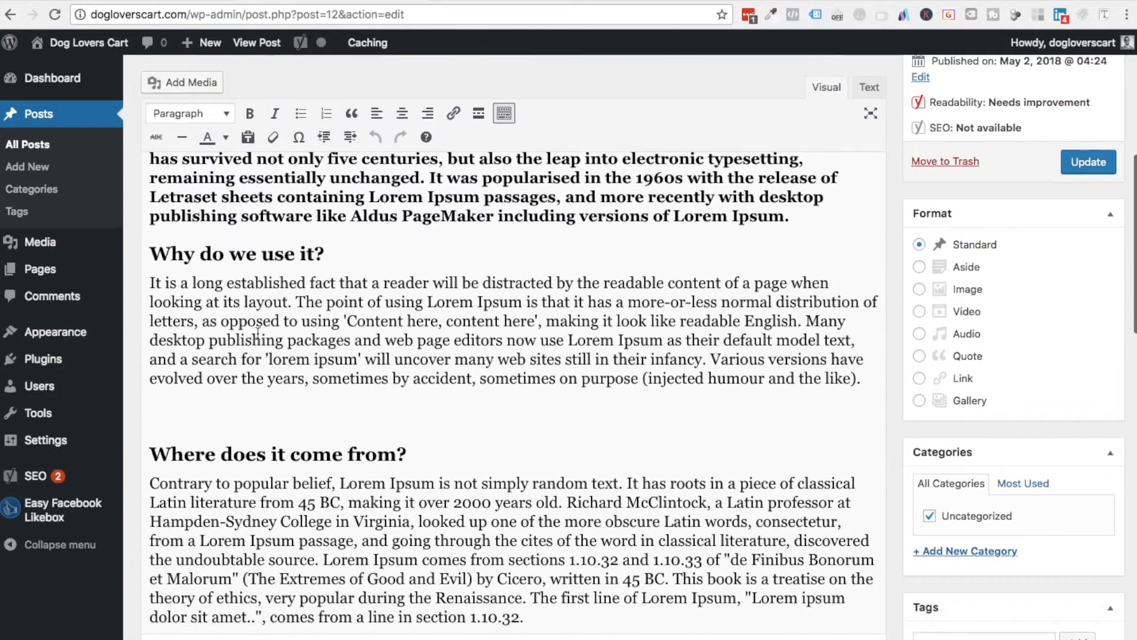
left_click_drag(151, 282, 297, 301)
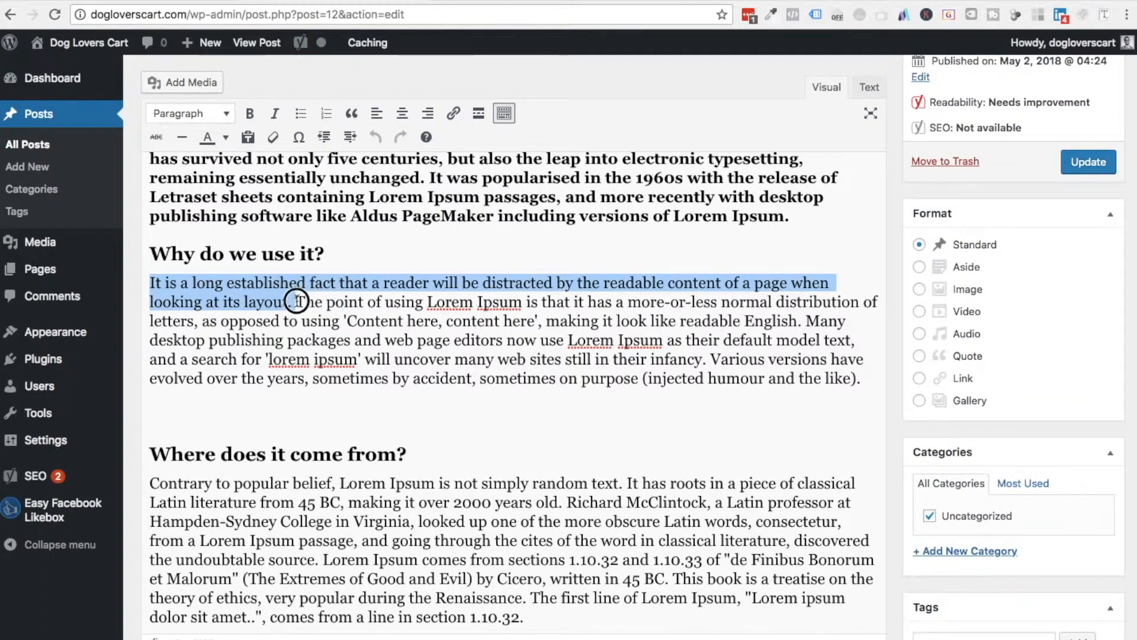
left_click(275, 113)
left_click(266, 284)
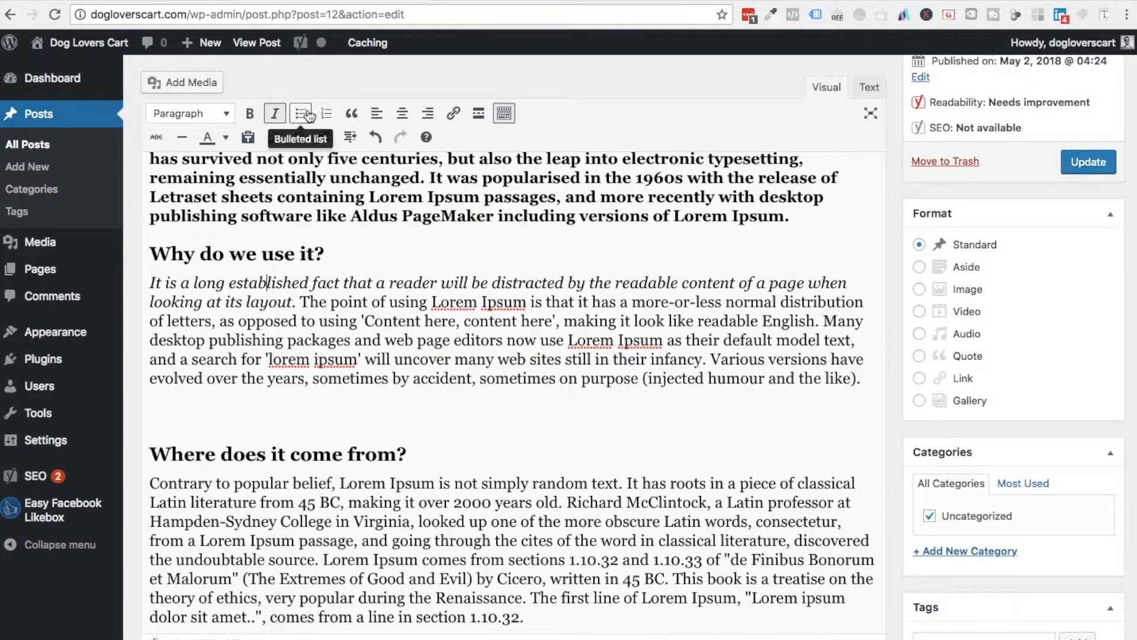
Step: Split the text following the italic sentence into two paragraphs, breaking before "The point of" and "Many desktop", and format both as a bulleted list
left_click(300, 303)
key("Return")
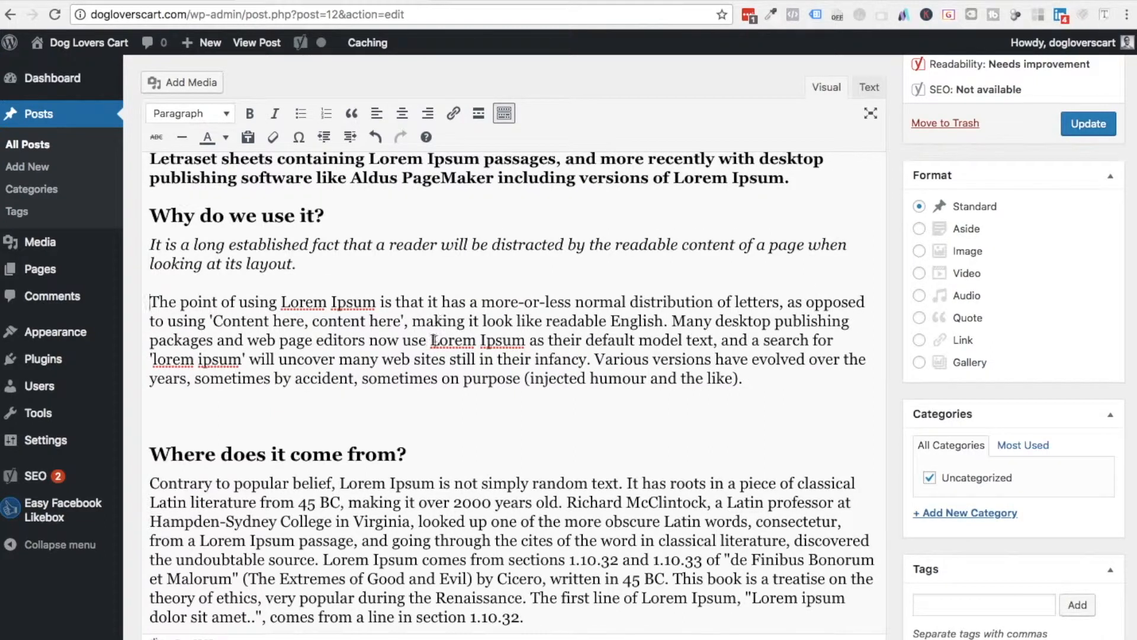
left_click(670, 322)
key("Return")
left_click_drag(205, 386, 152, 256)
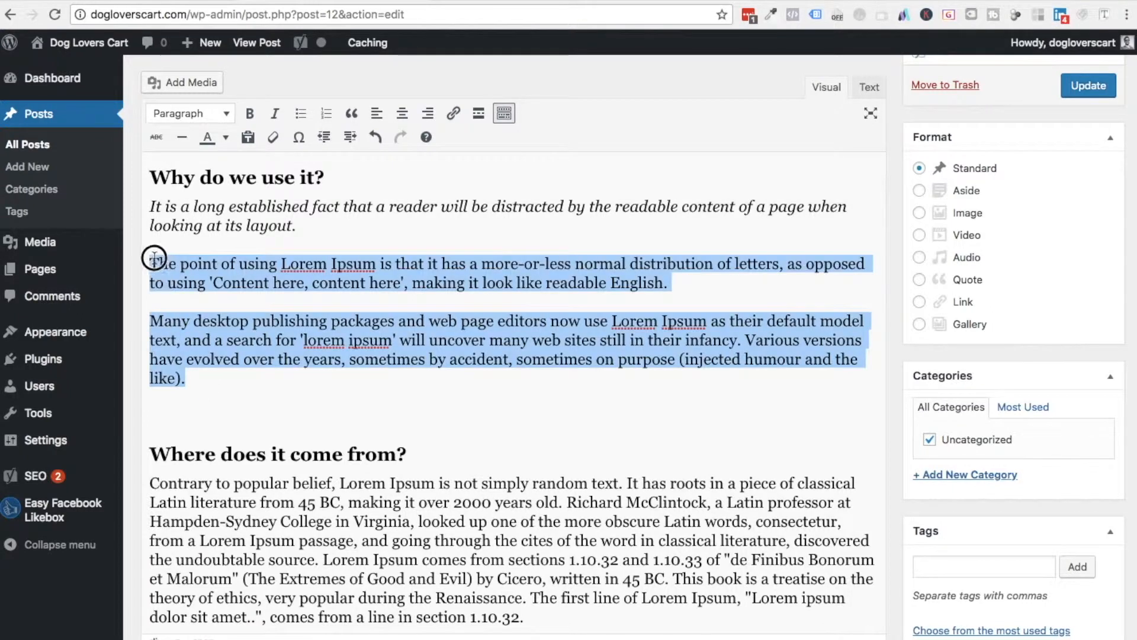
left_click(302, 115)
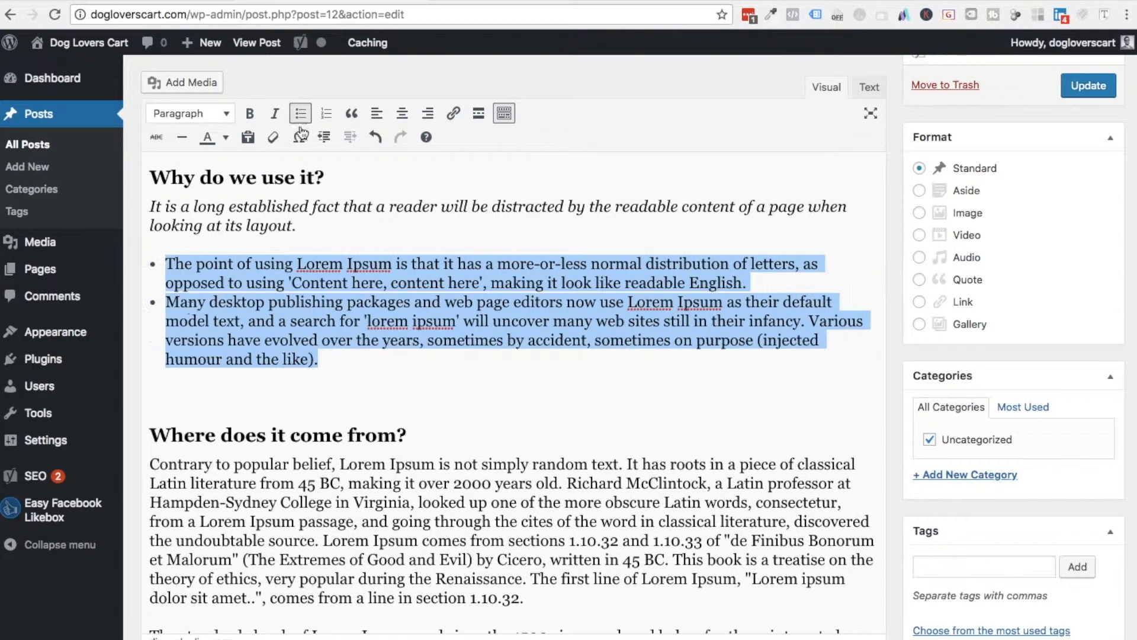
left_click(229, 379)
Step: Update the post and check the italic sentence and bulleted list on the live page
left_click(1093, 89)
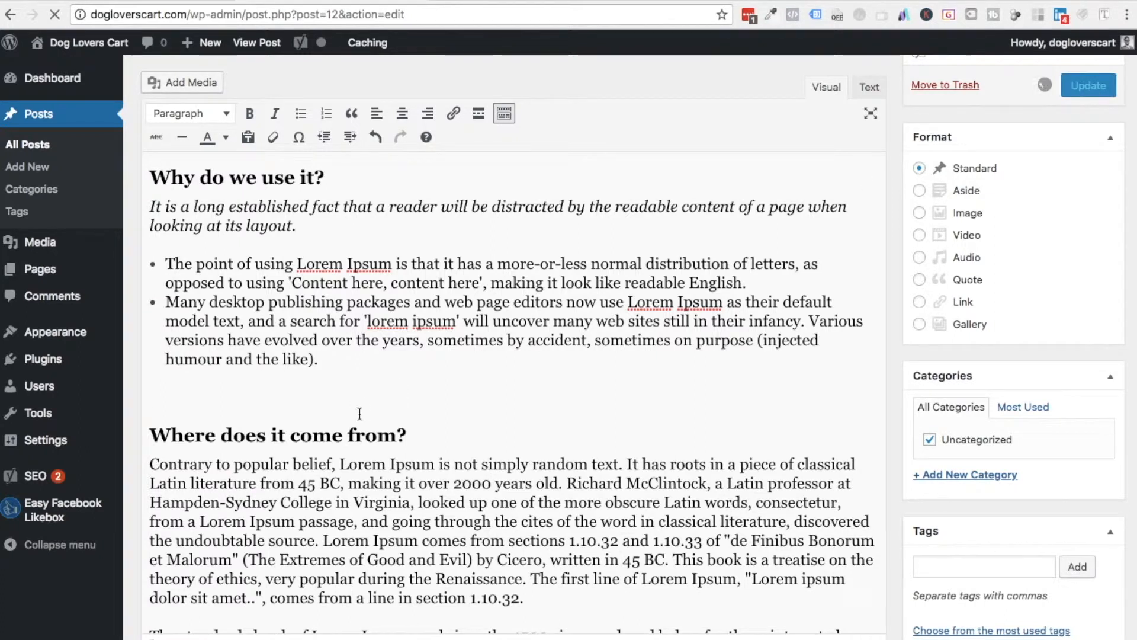
left_click(496, 2)
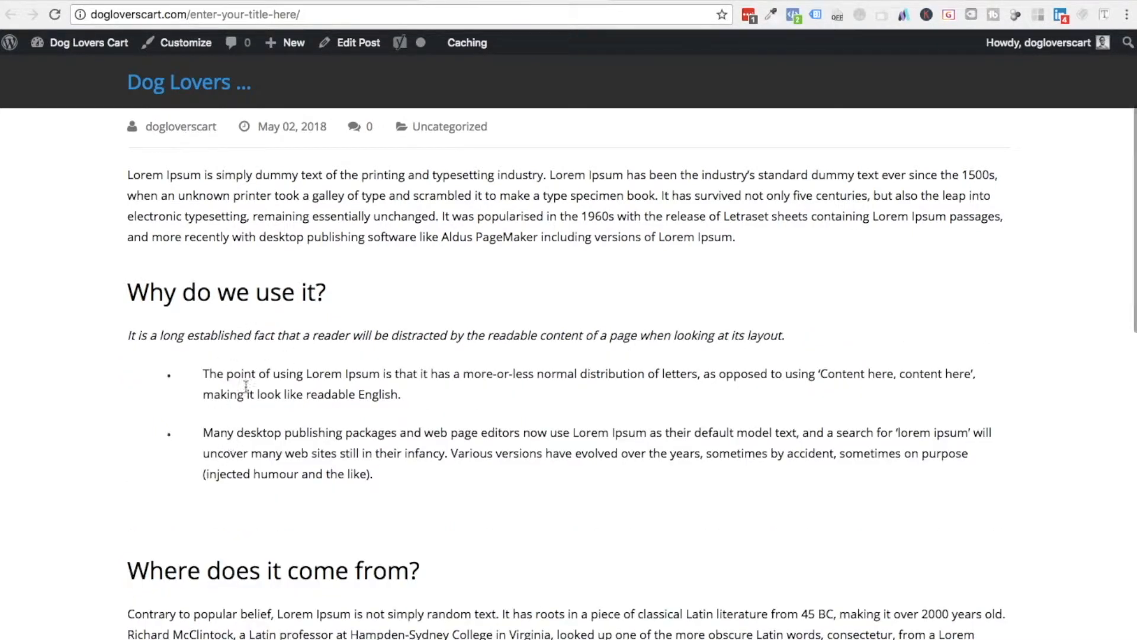
triple_click(278, 336)
Step: In the editor, break the paragraph under "Where does it come from?" before "Richard" and "(The Extremes", and make the first two parts a numbered list
left_click(358, 43)
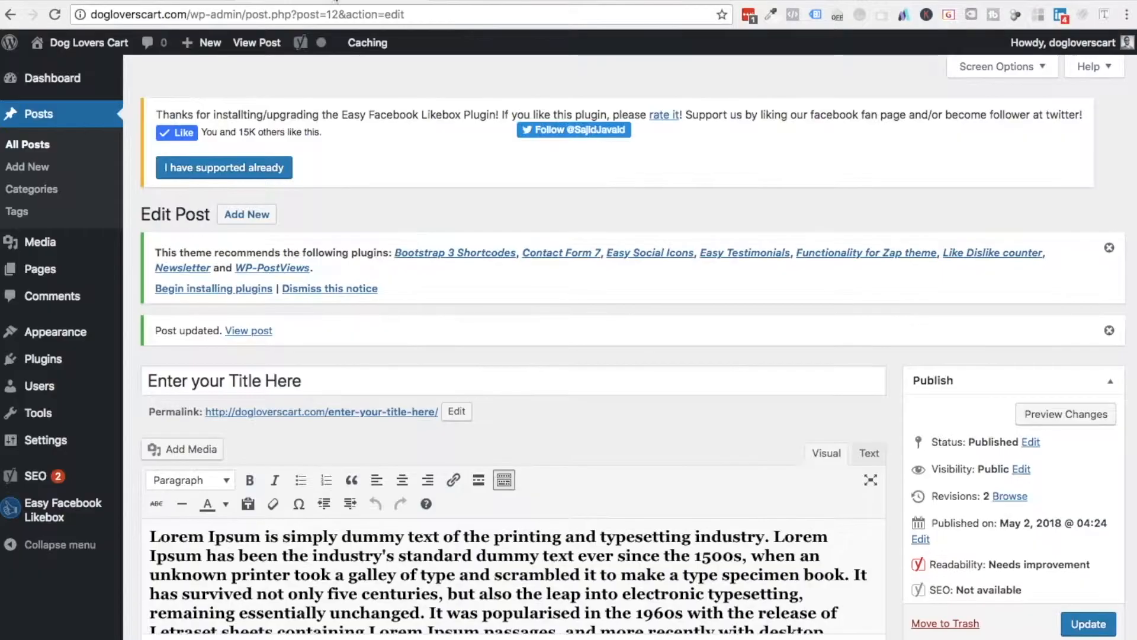
scroll(339, 455, "down", 6)
left_click_drag(159, 375, 288, 393)
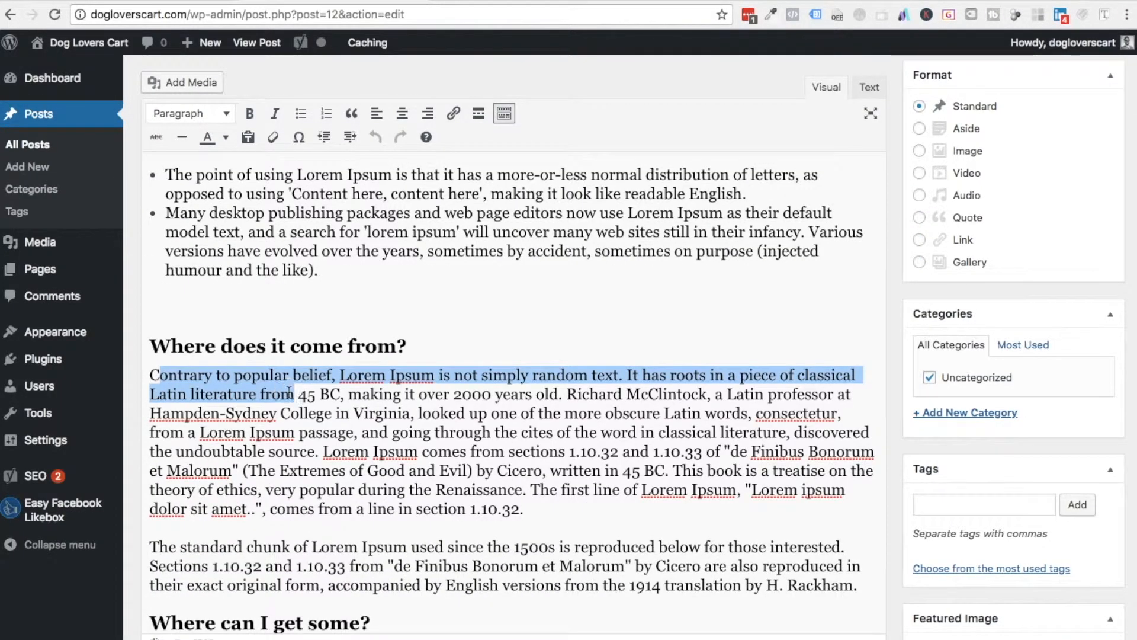
left_click(150, 376)
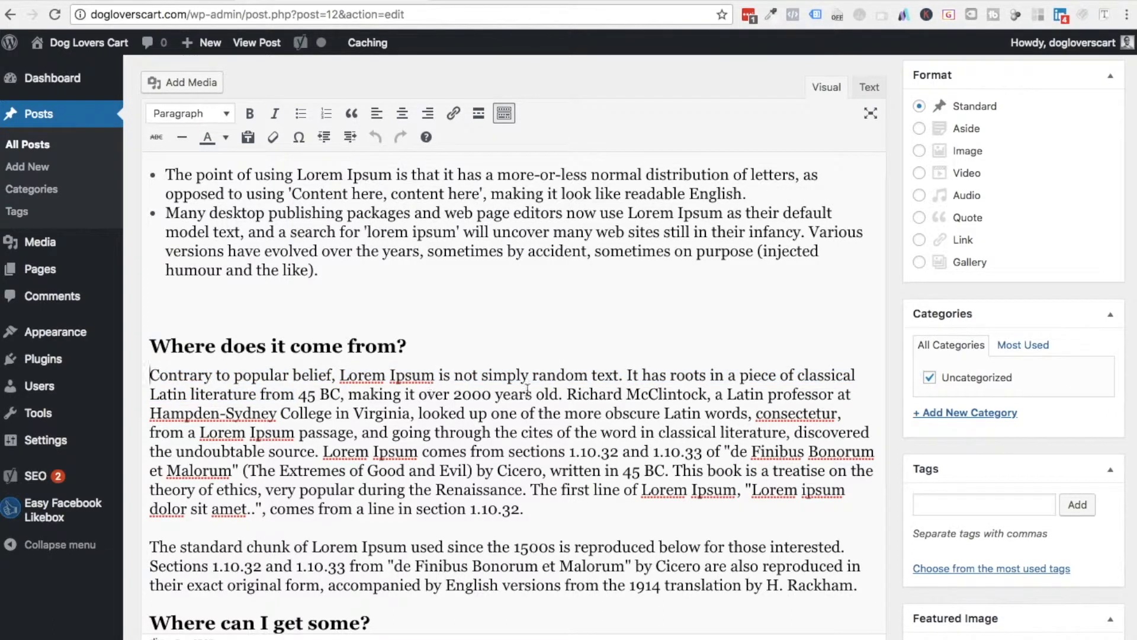
key("Return")
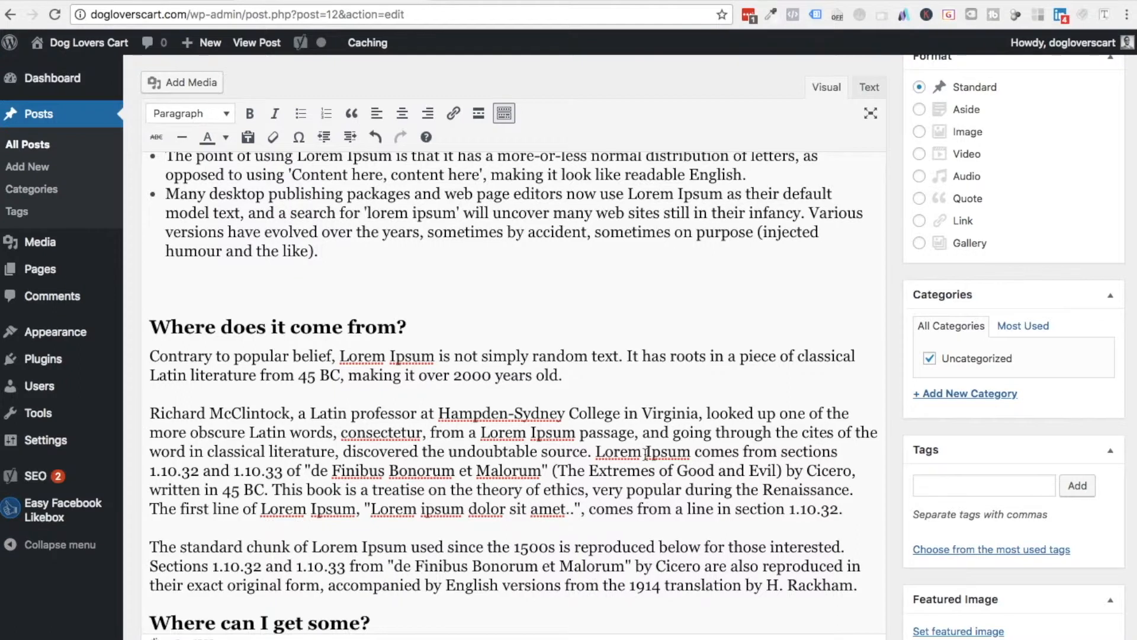
left_click(554, 470)
key("Return")
left_click_drag(591, 431, 150, 319)
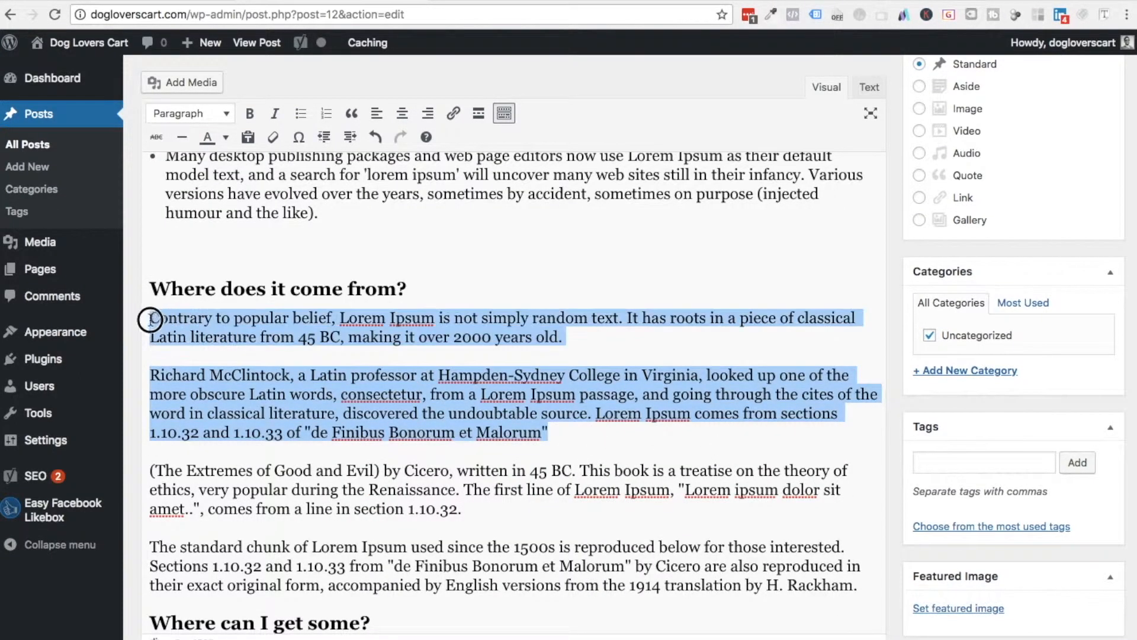
left_click(326, 115)
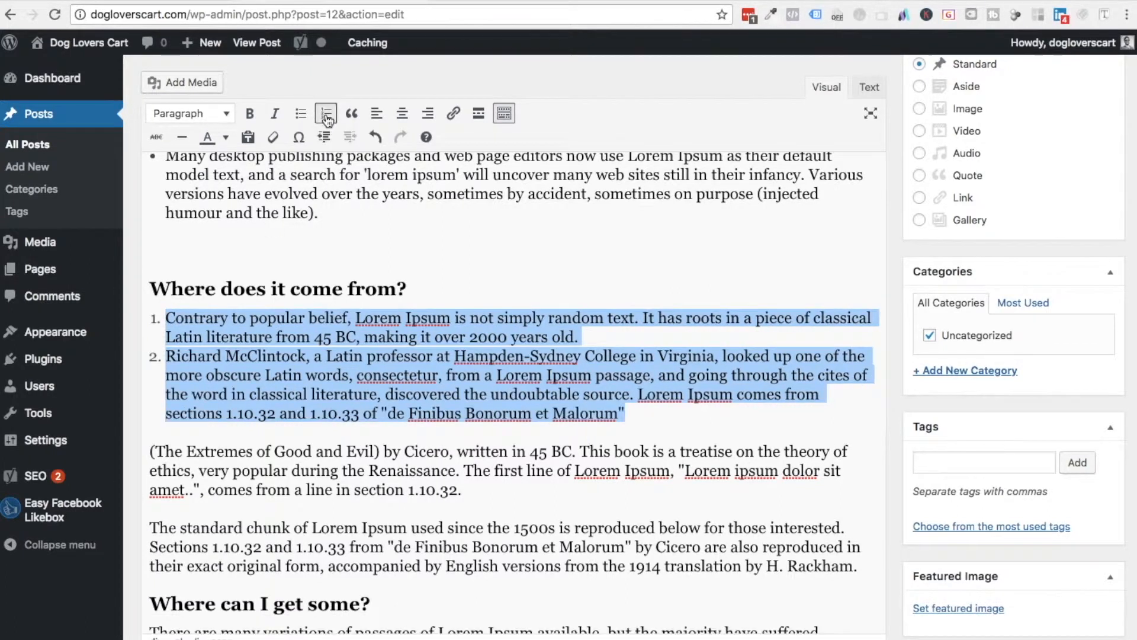
left_click(170, 372)
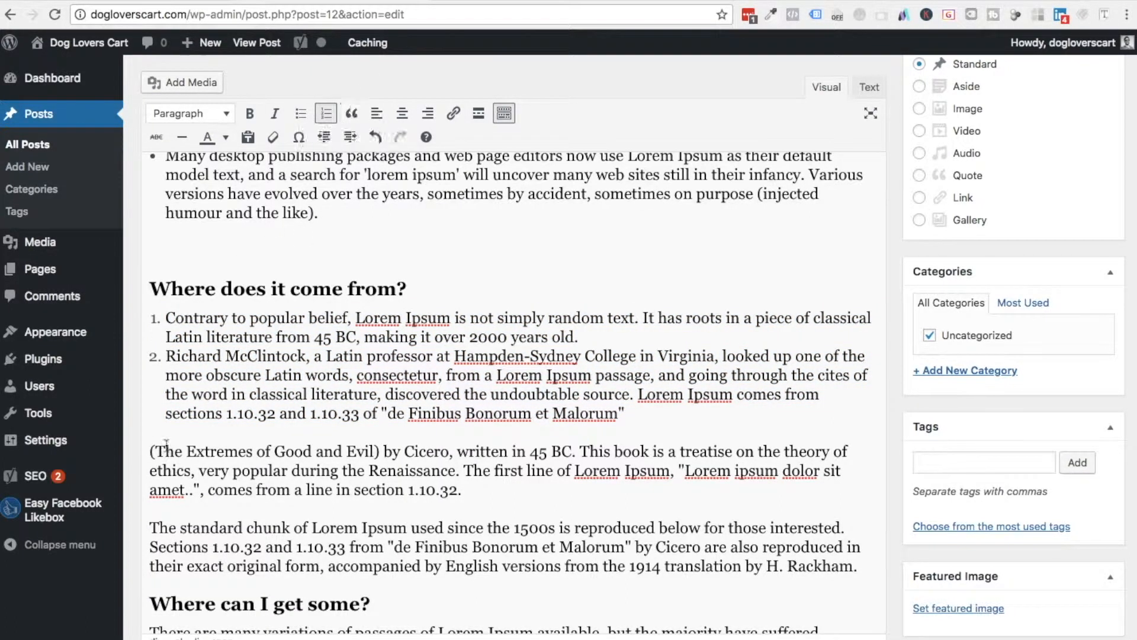
Step: Format the paragraph beginning "(The Extremes of Good and Evil)" as a blockquote
left_click_drag(151, 451, 481, 490)
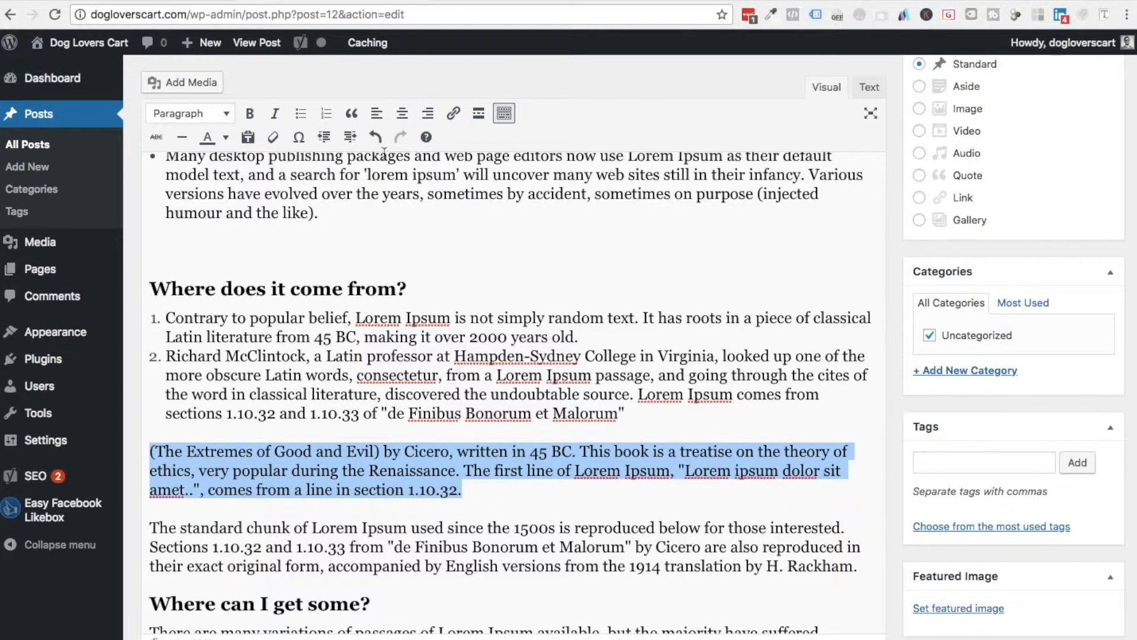
left_click(353, 116)
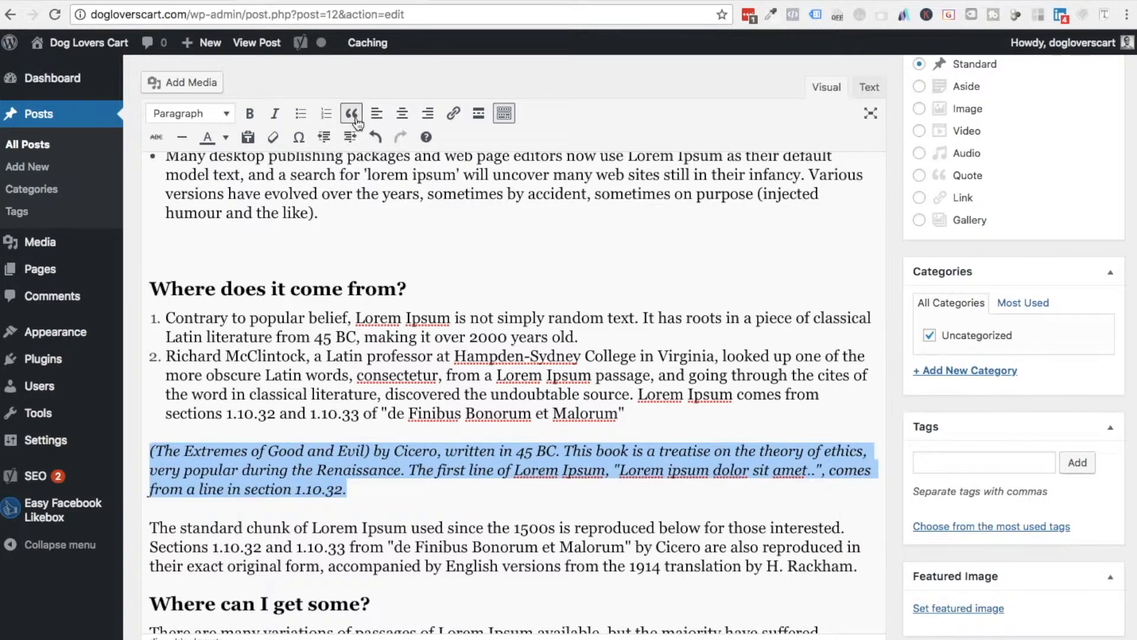
left_click(353, 471)
Step: Update the post and review the numbered list and blockquote on the live page
scroll(598, 388, "up", 10)
left_click(1089, 315)
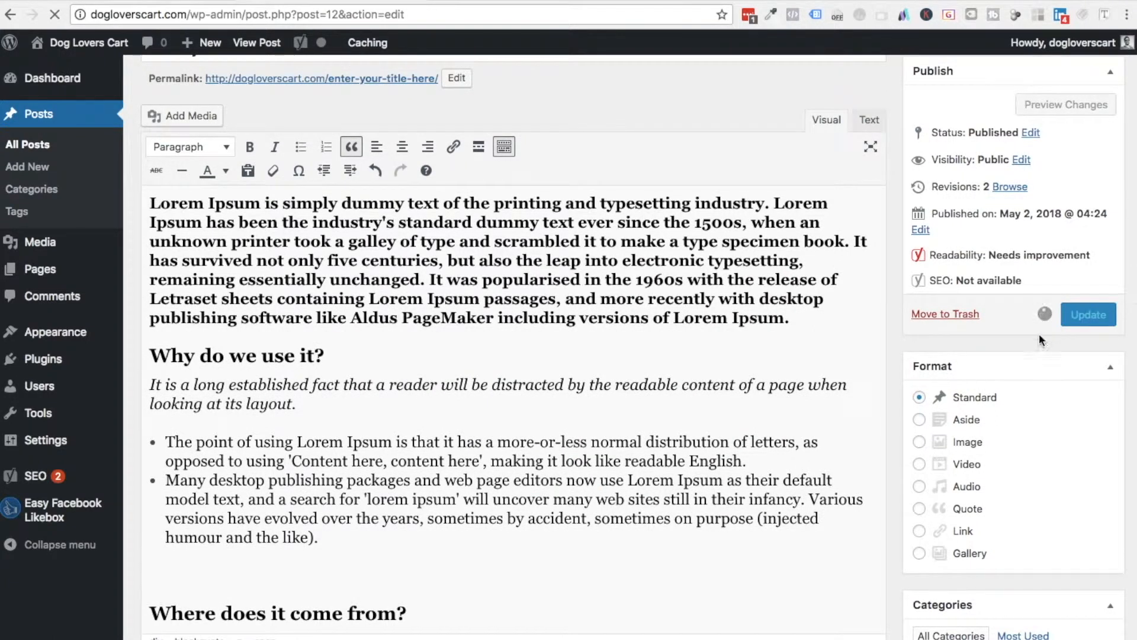
left_click(492, 2)
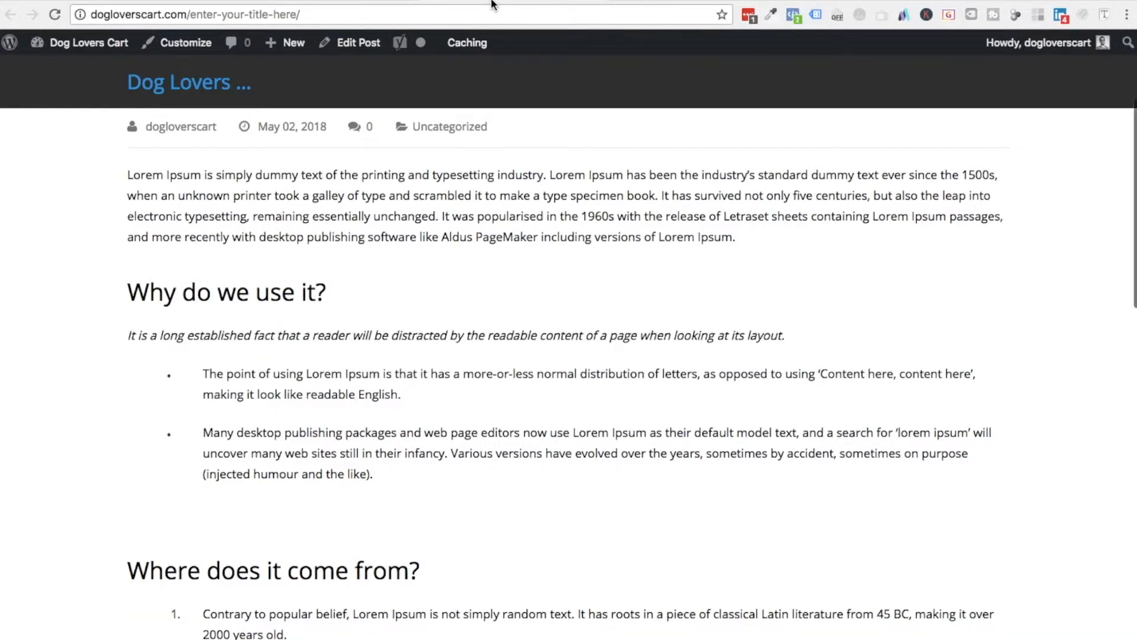
scroll(483, 319, "down", 7)
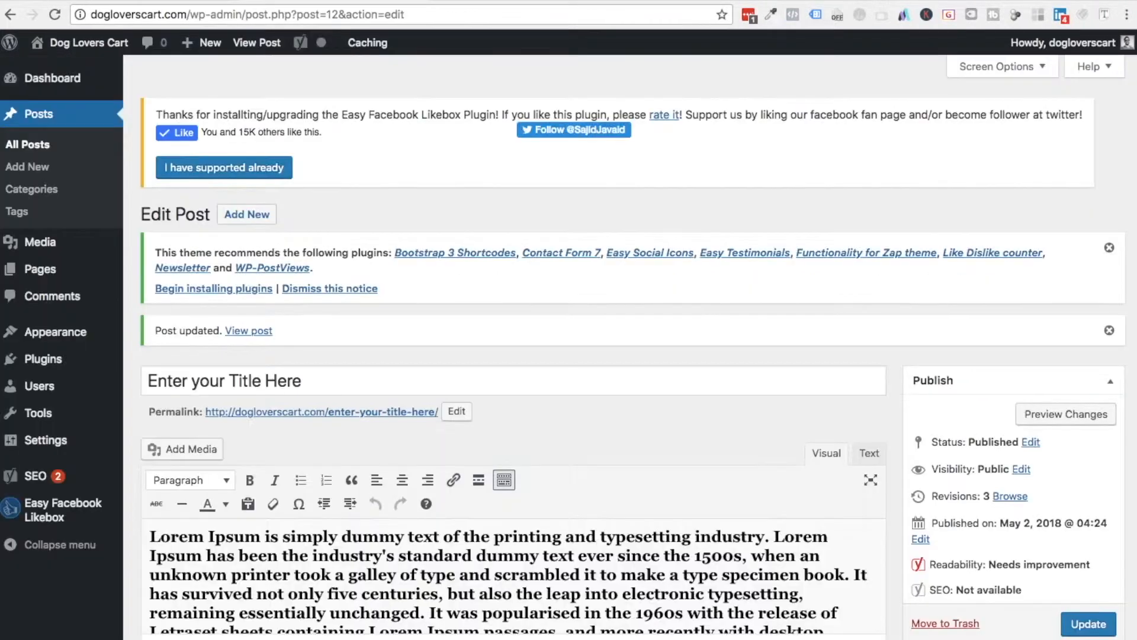
scroll(448, 371, "down", 8)
scroll(449, 371, "down", 3)
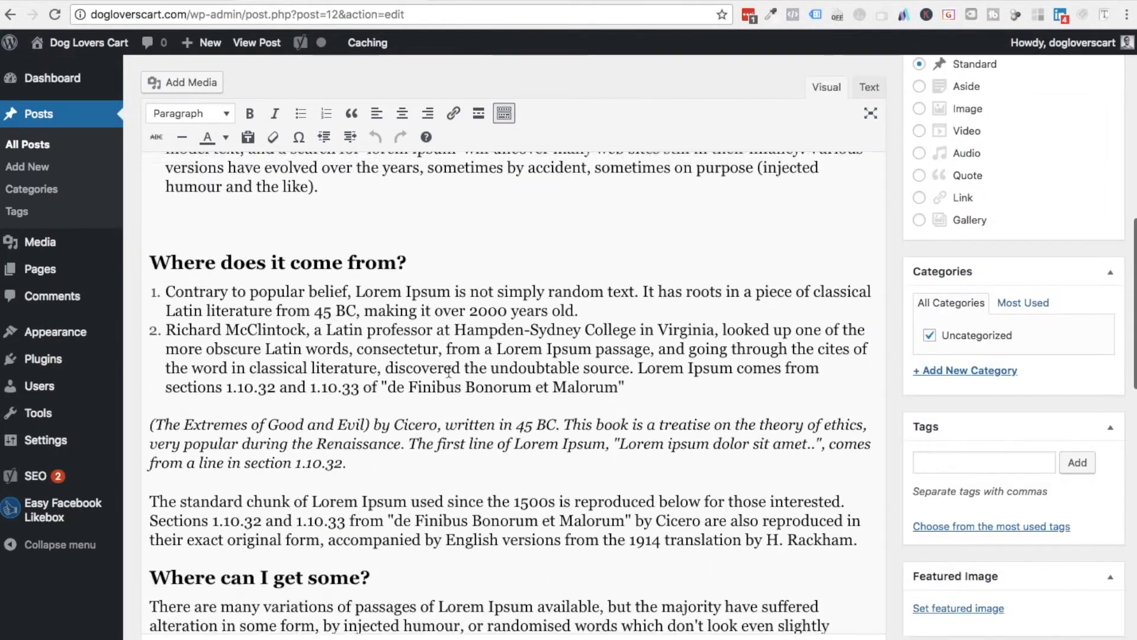
scroll(299, 368, "down", 2)
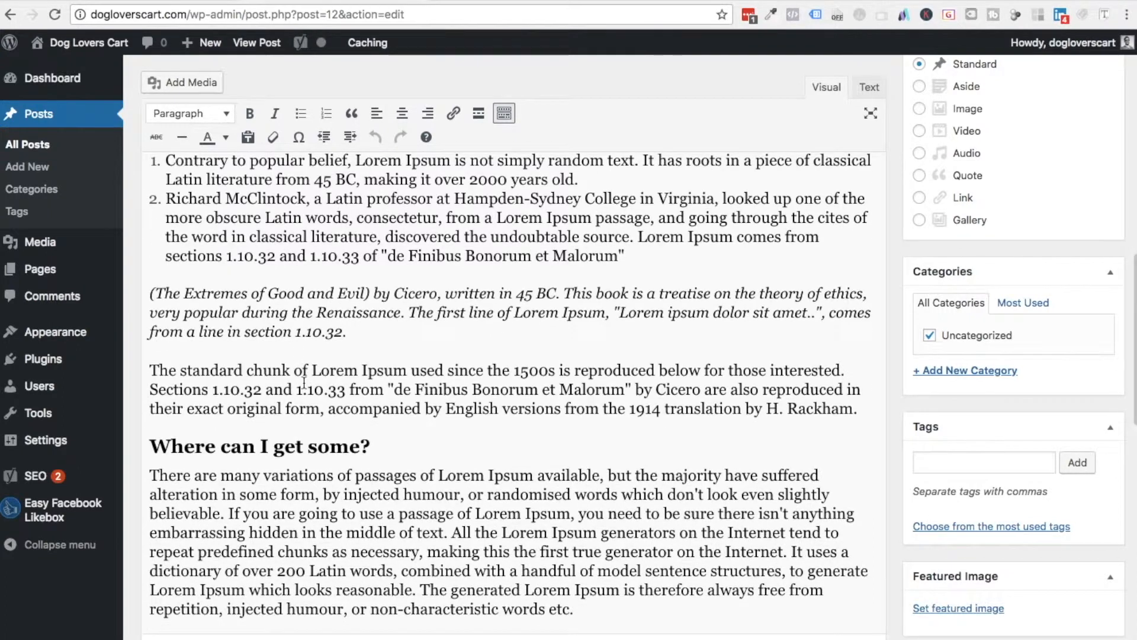
left_click_drag(149, 368, 862, 410)
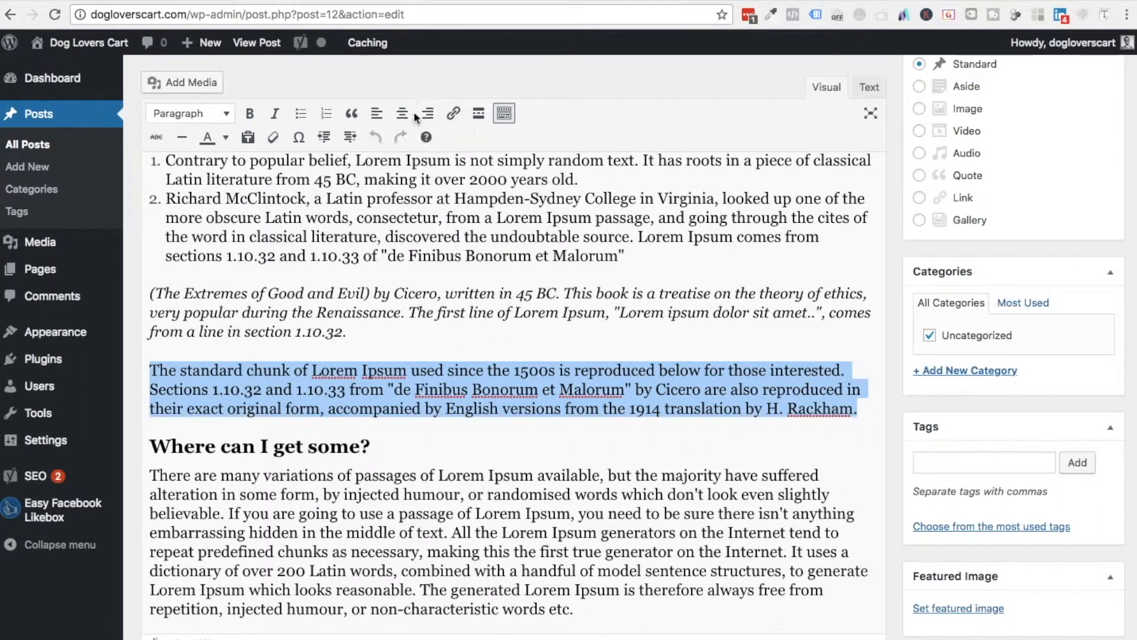
left_click(411, 355)
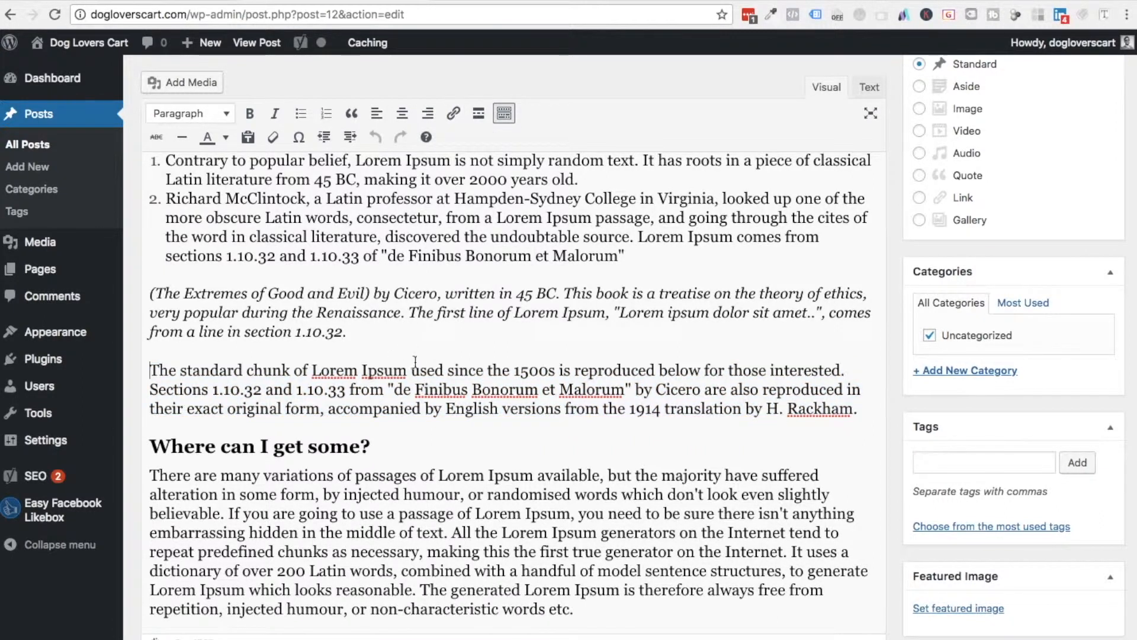
left_click_drag(312, 370, 407, 370)
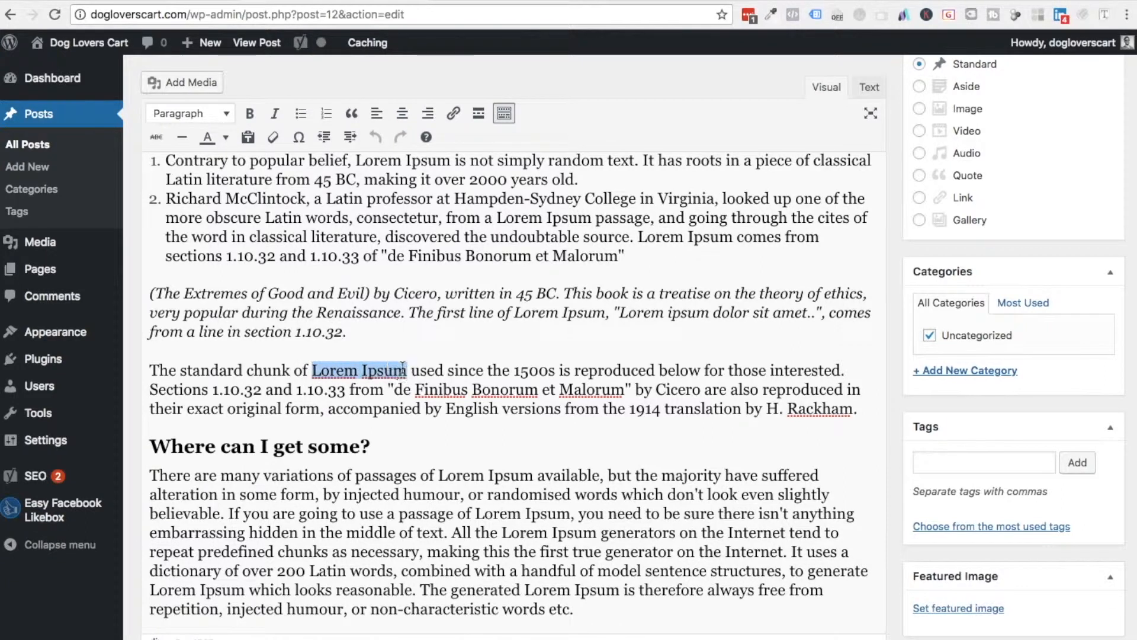
left_click(454, 112)
type("htt")
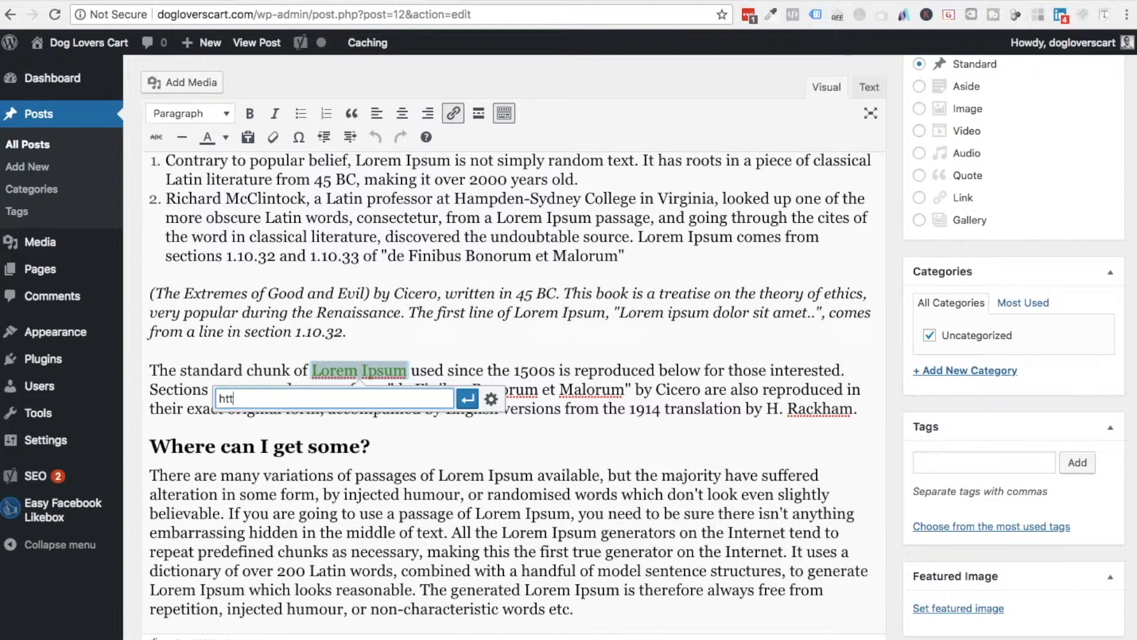
type("ps://www.google.com")
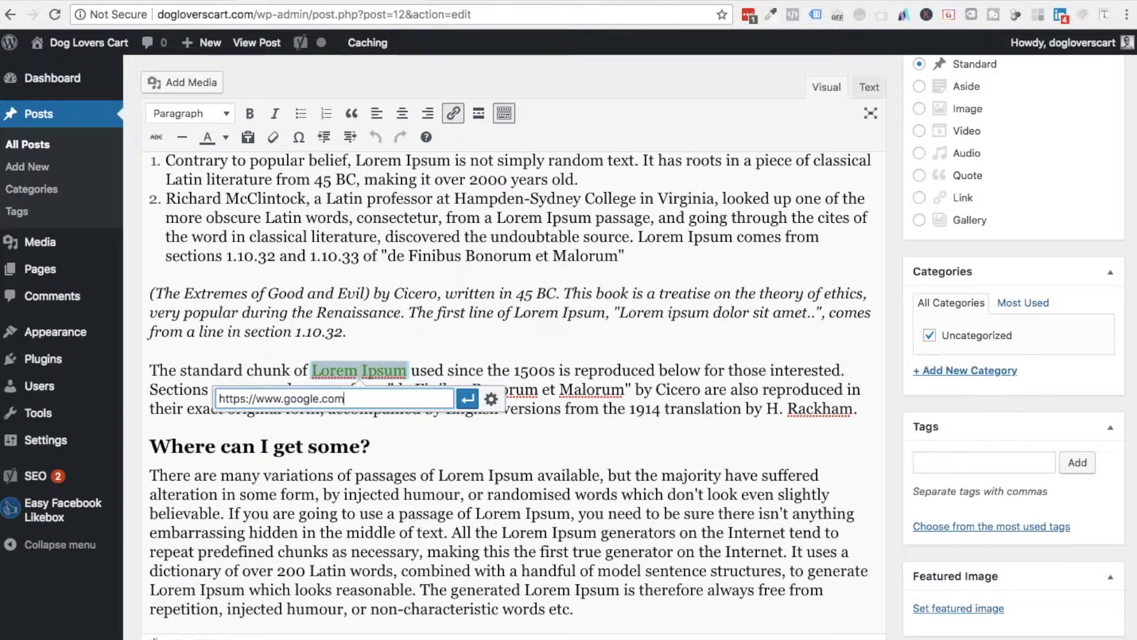
left_click(467, 399)
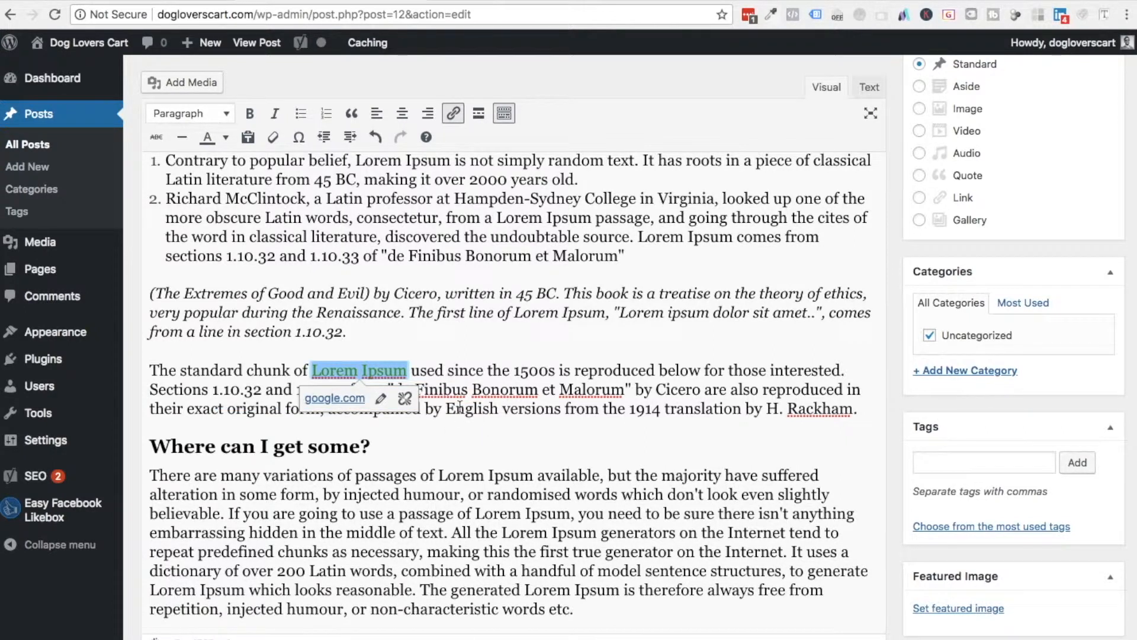
Step: Update the post, test the "Lorem Ipsum" link on the live page and return to the post
scroll(977, 296, "up", 7)
left_click(1084, 333)
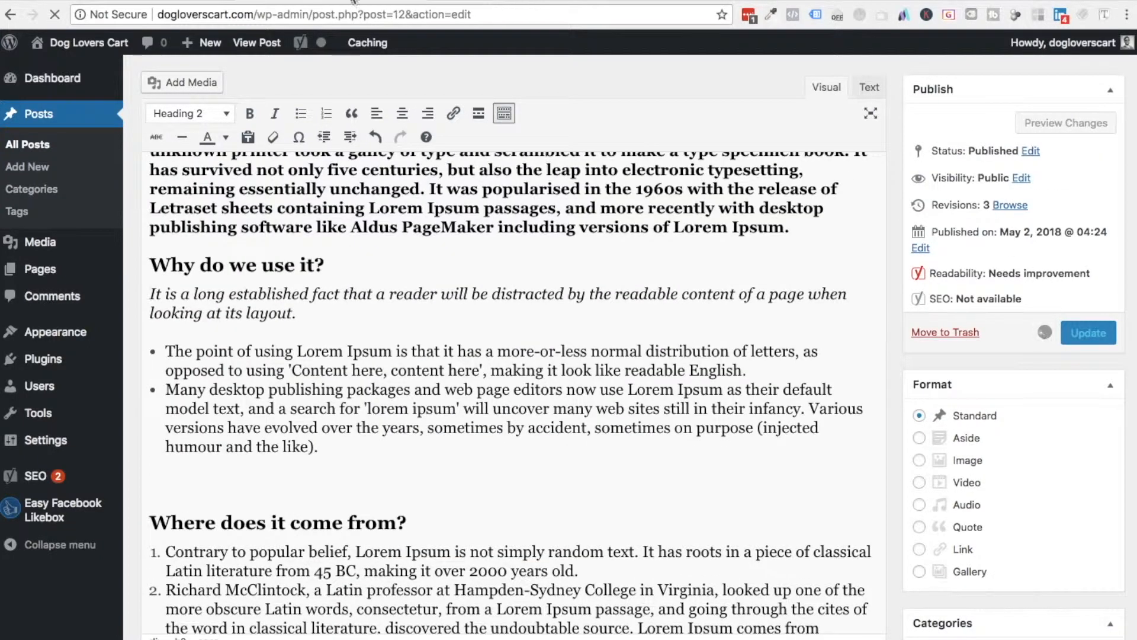
left_click(257, 42)
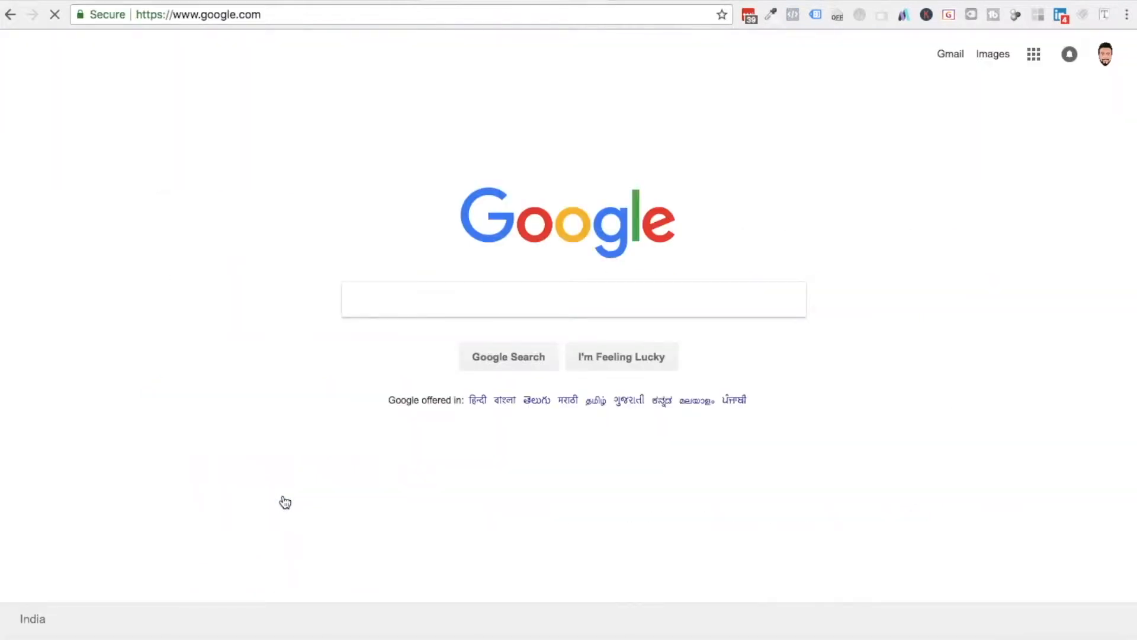
left_click(12, 15)
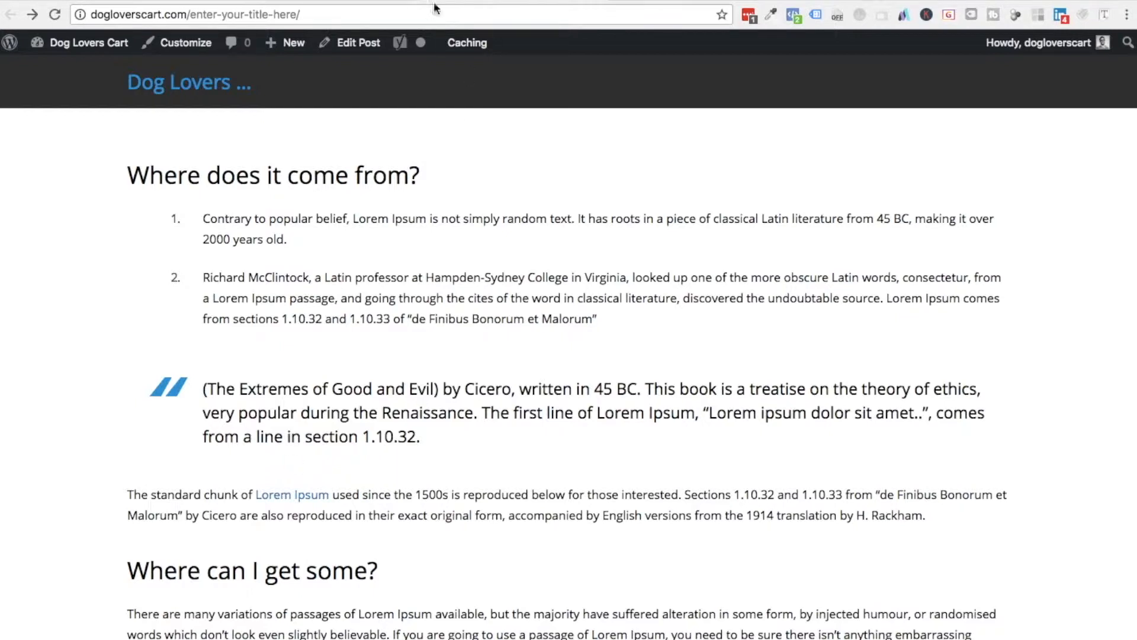
Step: In the editor, set the "Lorem Ipsum" link to Google to open in a new tab
key("super+bracketright")
scroll(448, 604, "down", 10)
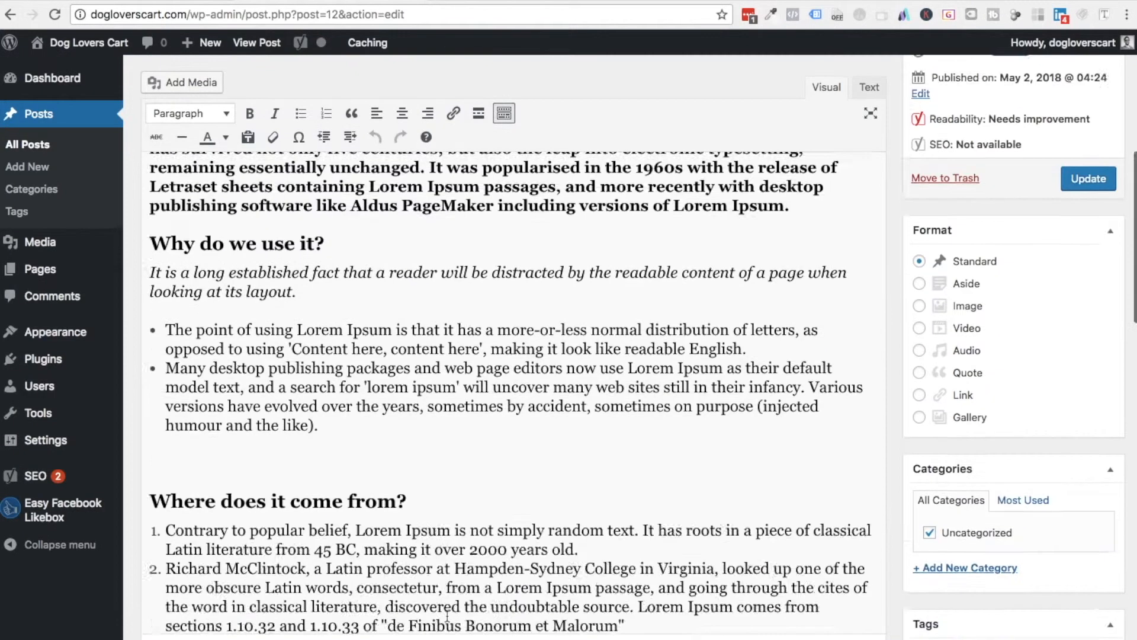
scroll(447, 616, "down", 1)
left_click(405, 507)
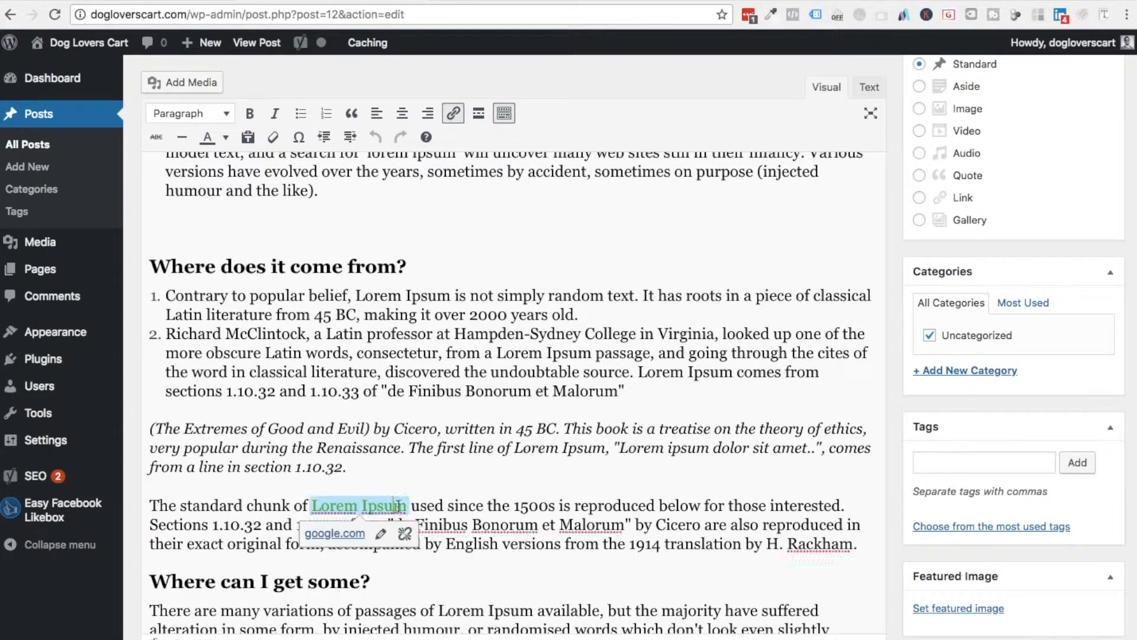
left_click(379, 536)
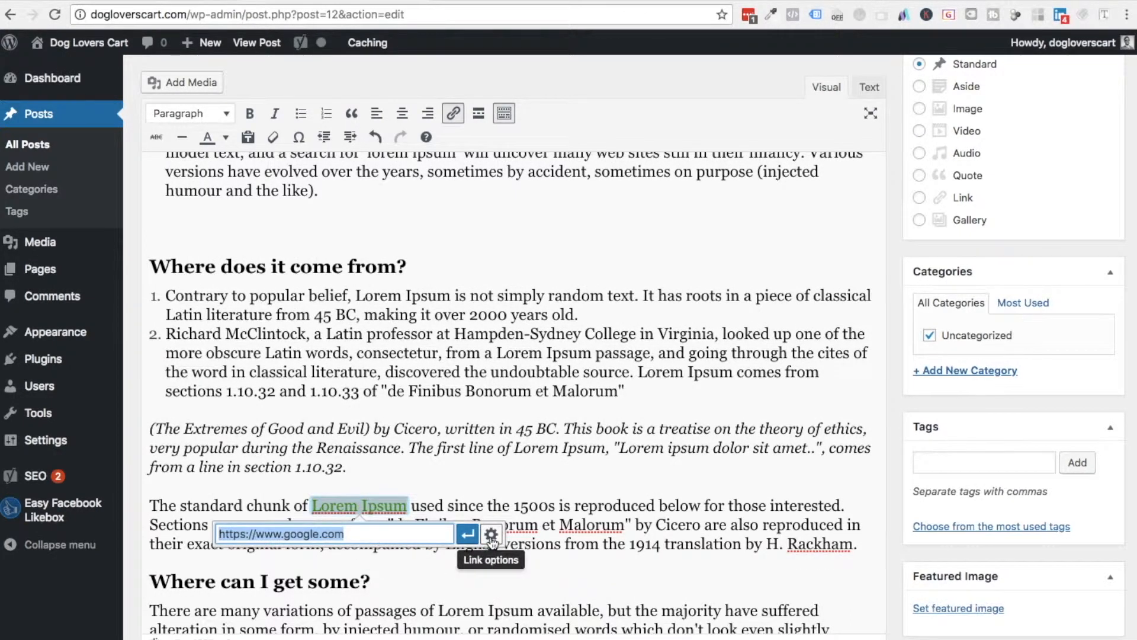
left_click(491, 535)
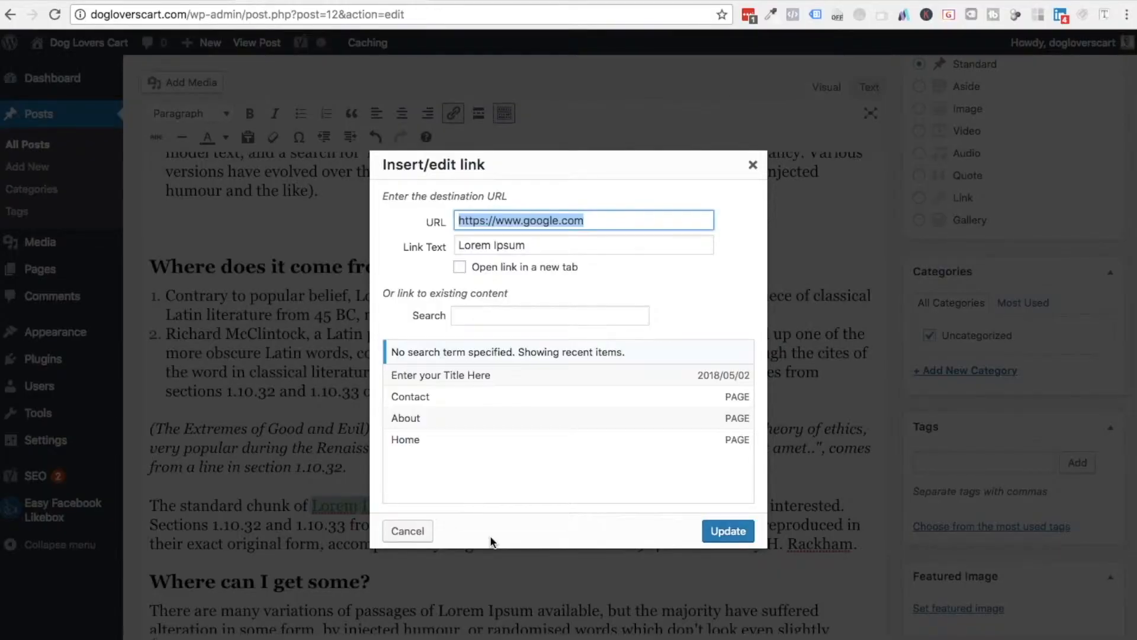
left_click(487, 271)
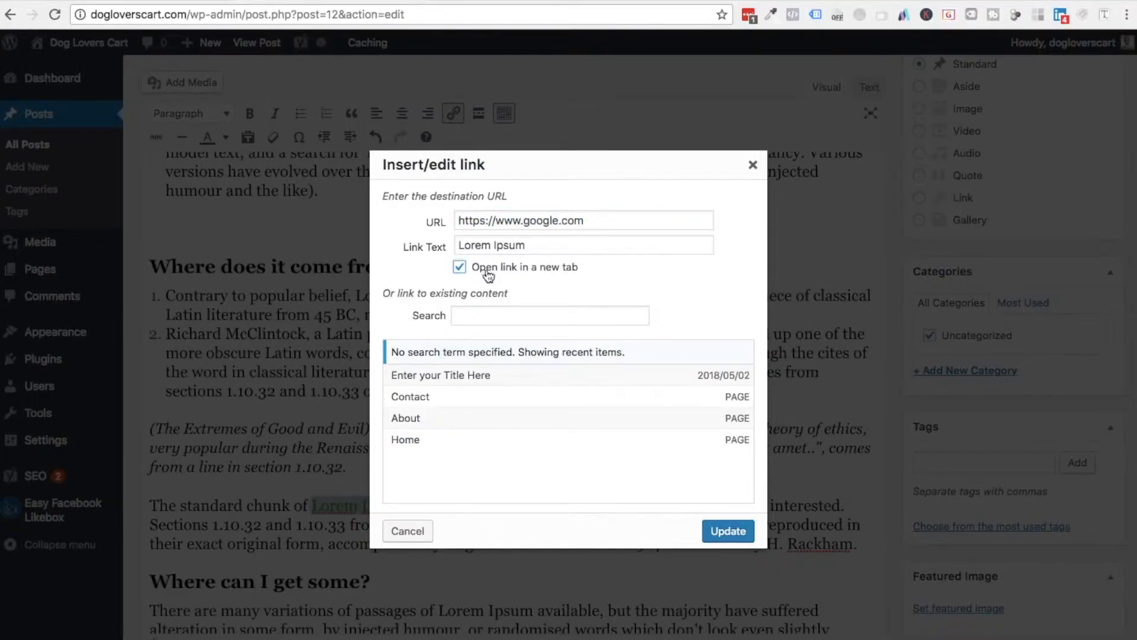
left_click(728, 530)
Step: Save the post with the changed link and check on the live page that it opens in a new tab
scroll(720, 419, "up", 6)
left_click(1105, 305)
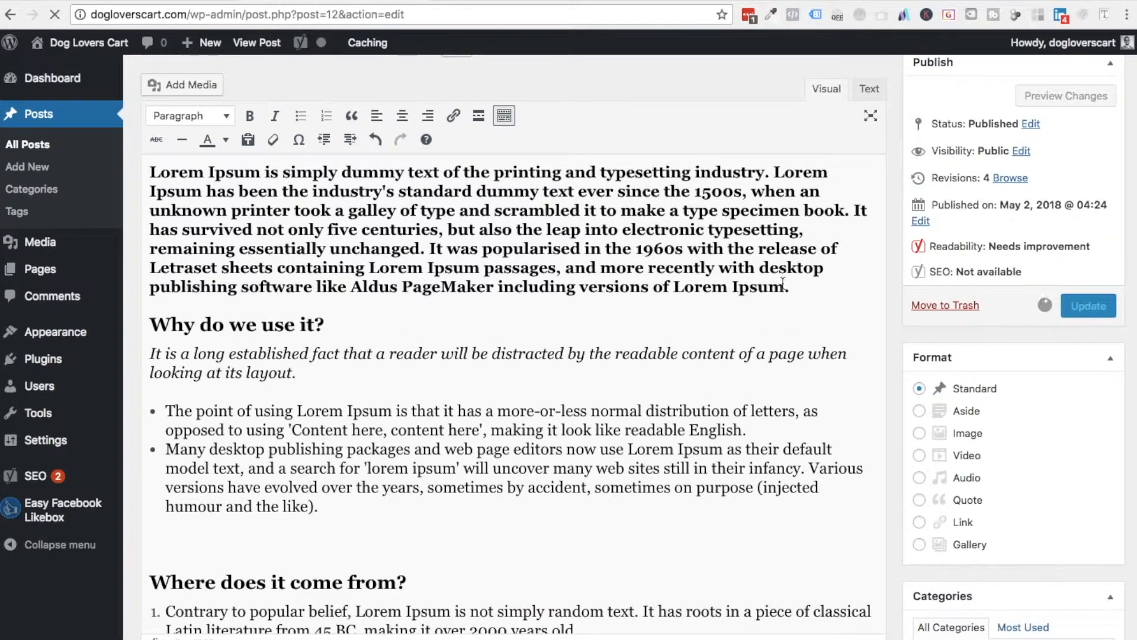
left_click(492, 1)
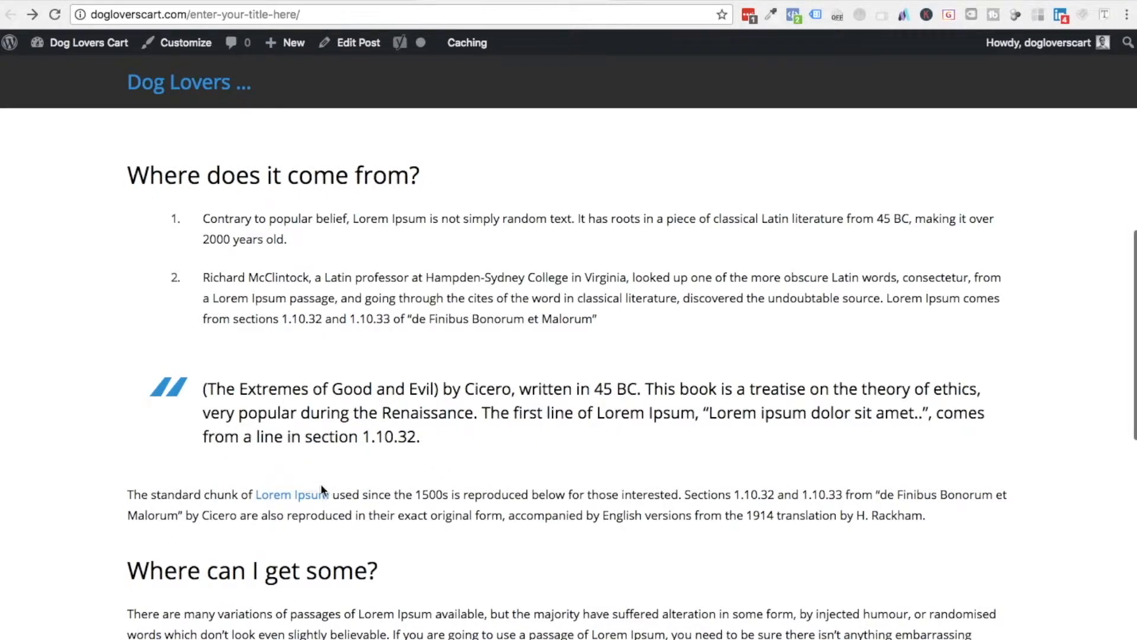
left_click(298, 498)
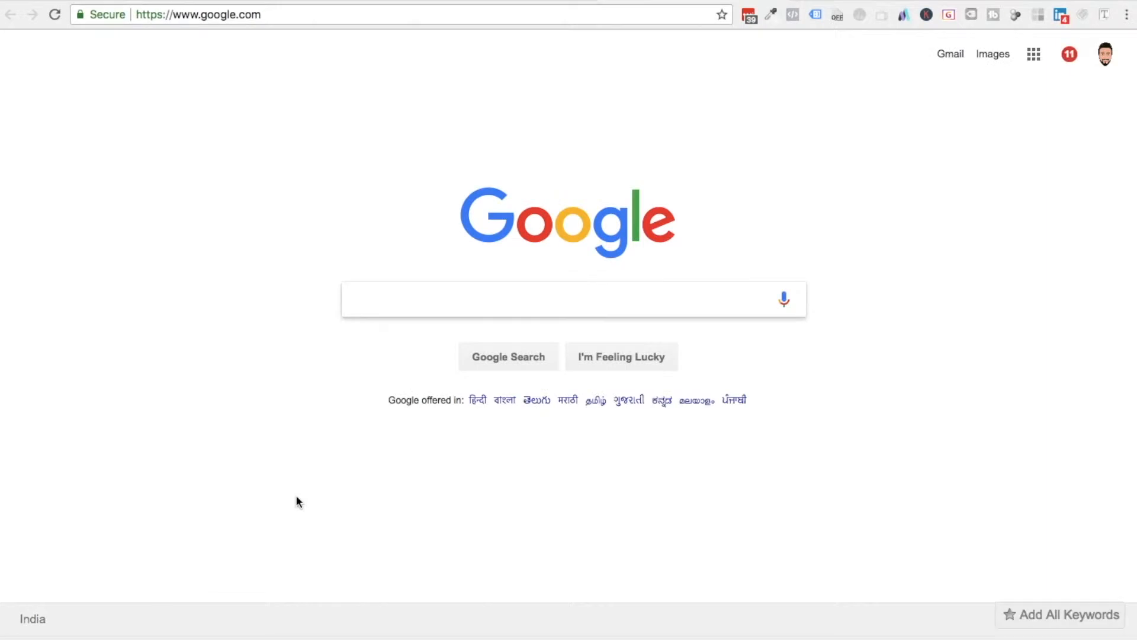
left_click(758, 0)
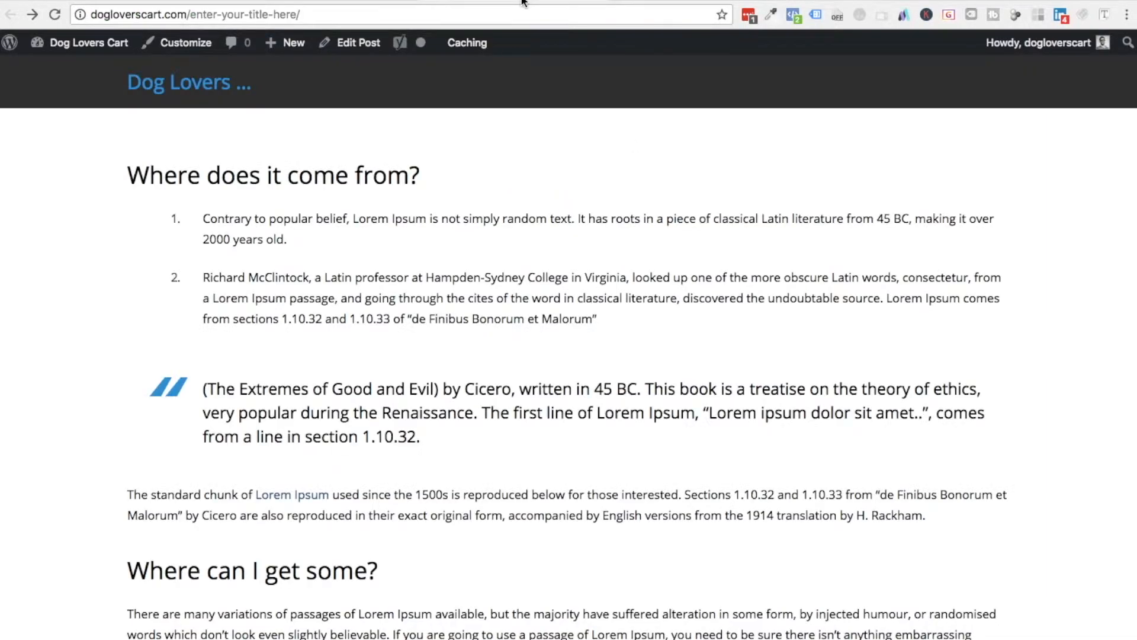
Step: Return to the editor and add an empty paragraph between the bold opening paragraph and the "Why do we use it?" heading
left_click(352, 1)
scroll(419, 500, "down", 6)
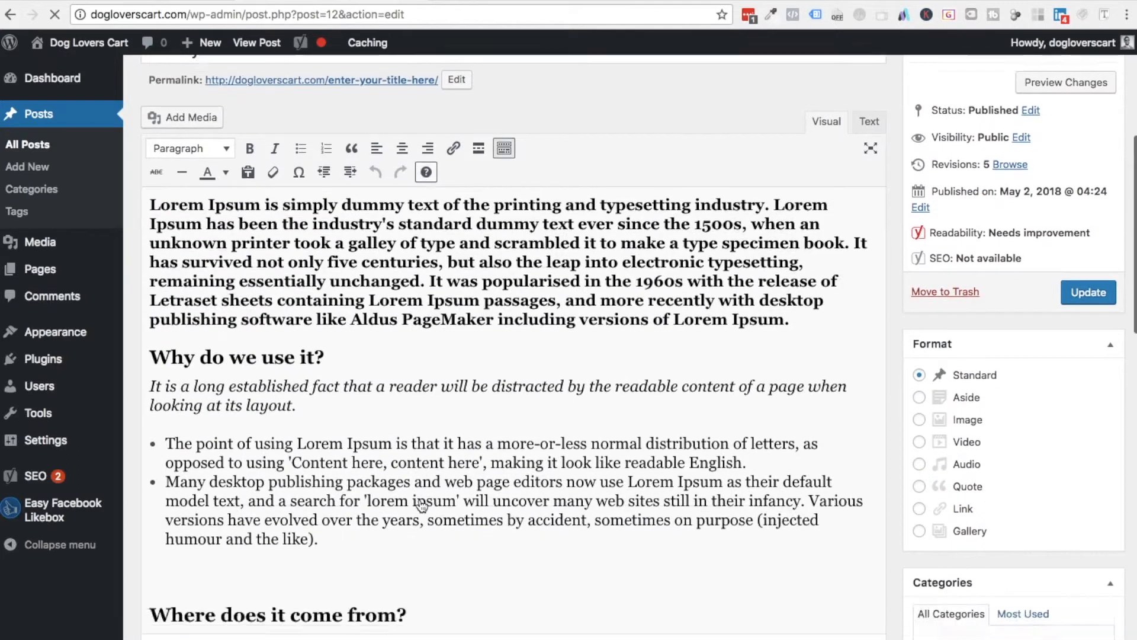
scroll(421, 505, "down", 15)
scroll(420, 499, "up", 9)
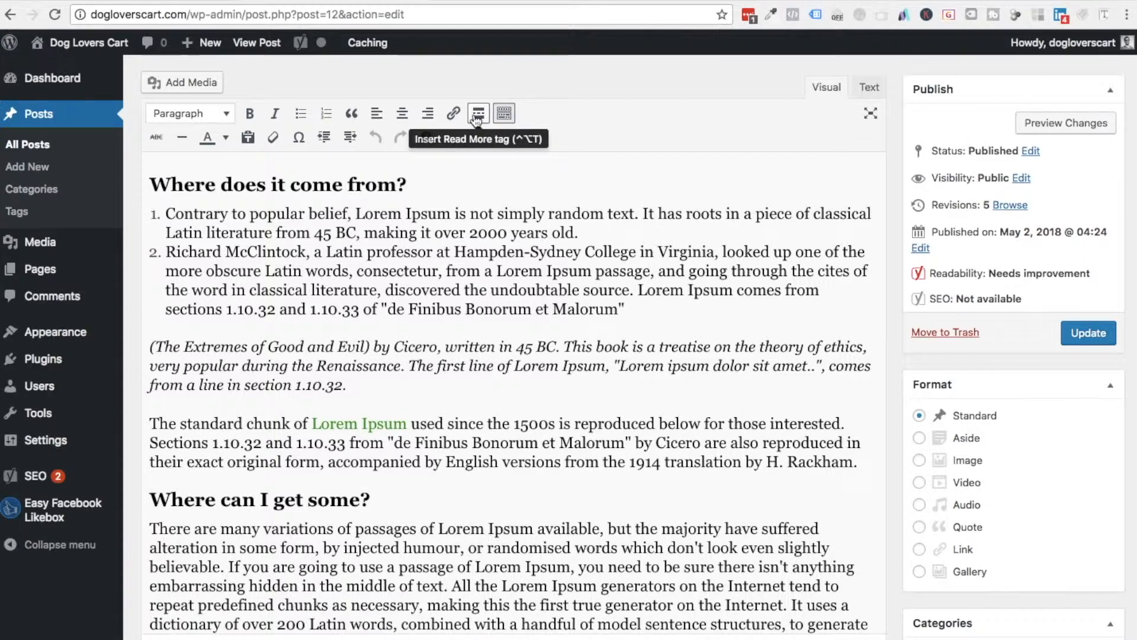
scroll(492, 347, "up", 6)
scroll(492, 347, "up", 3)
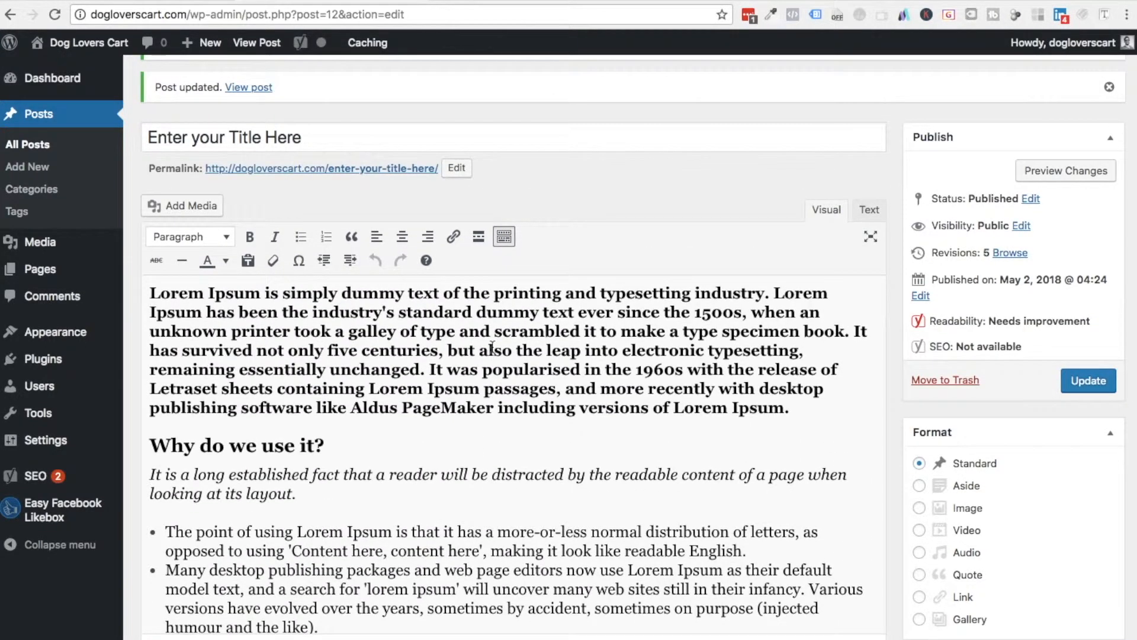
left_click(806, 407)
key("Return")
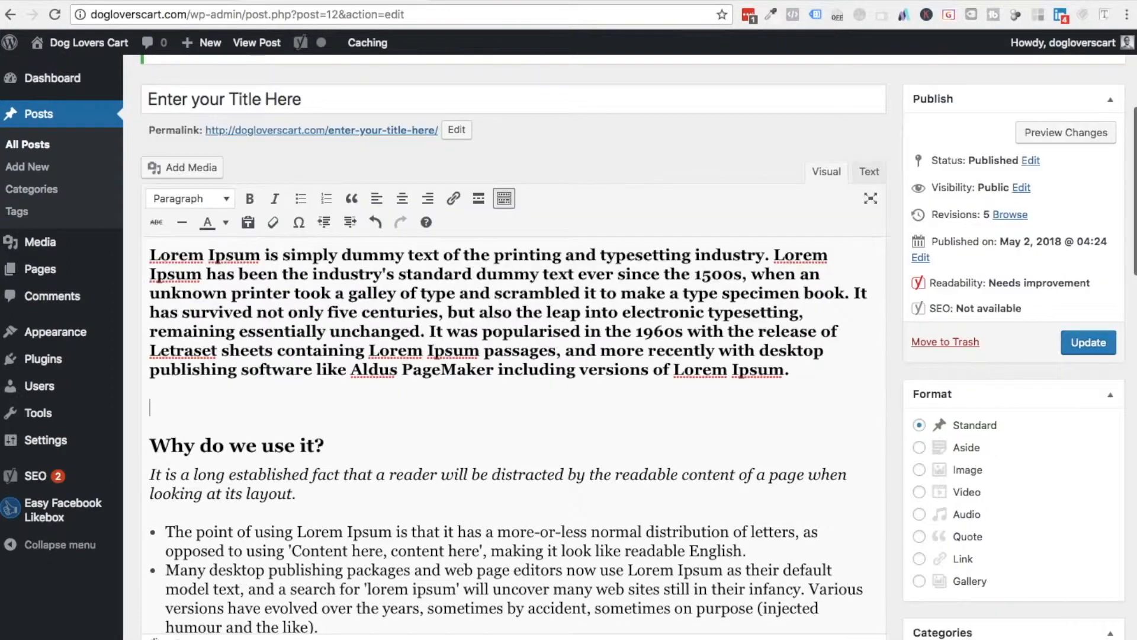
left_click(454, 199)
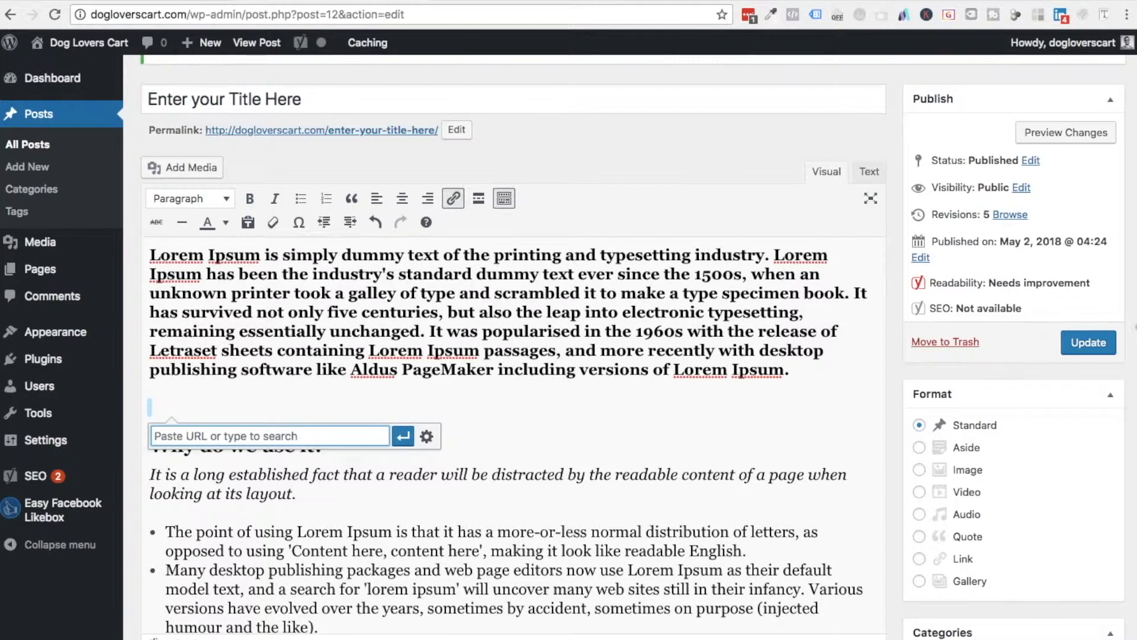
left_click(338, 284)
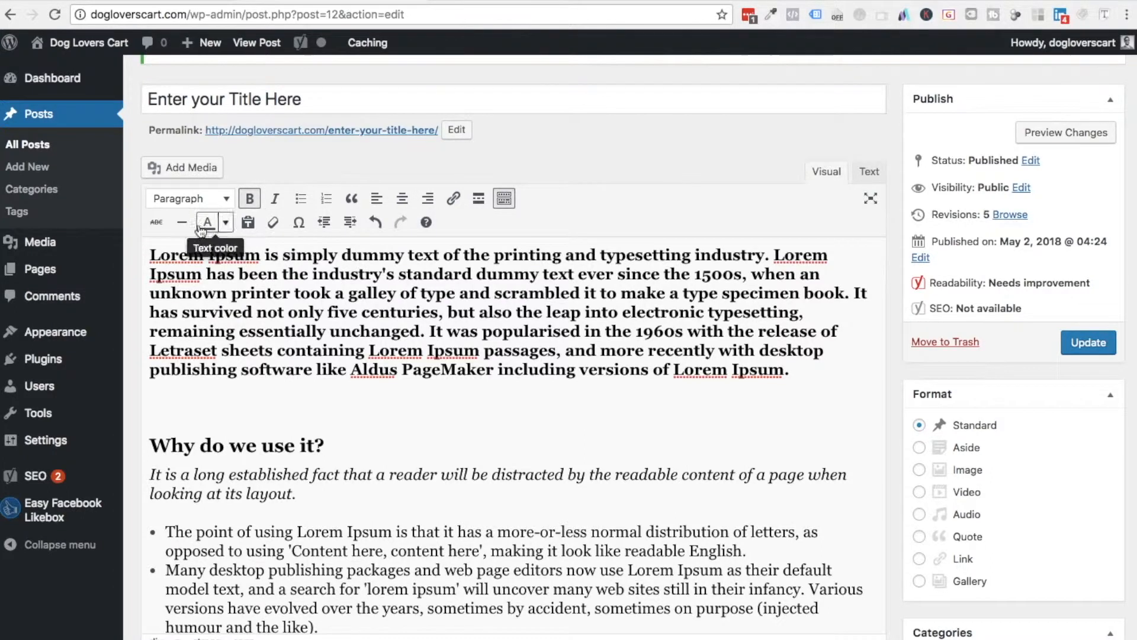
Step: Strike through "including versions of Lorem Ipsum." and insert a horizontal line above the "Why do we use it?" heading
left_click_drag(798, 378, 498, 371)
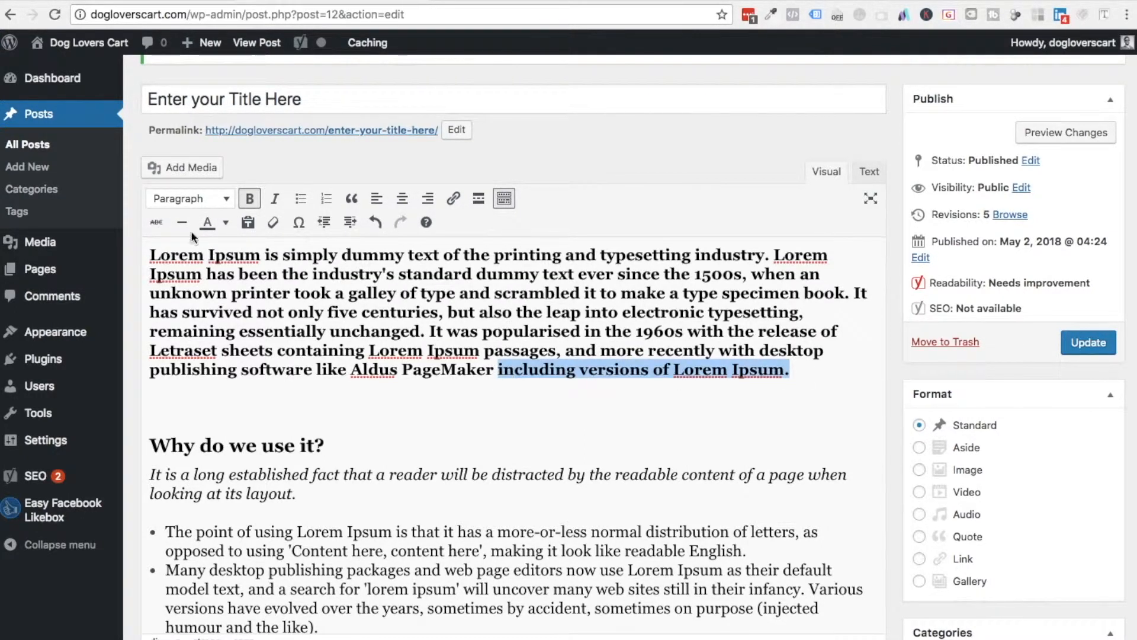
left_click(156, 222)
left_click(635, 432)
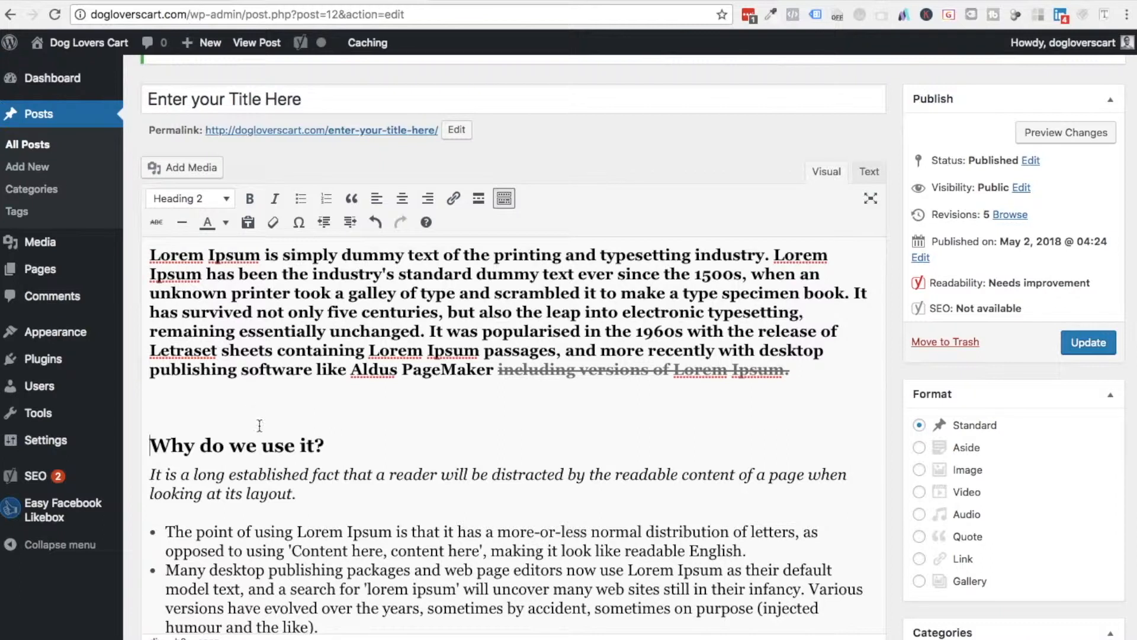
left_click(182, 222)
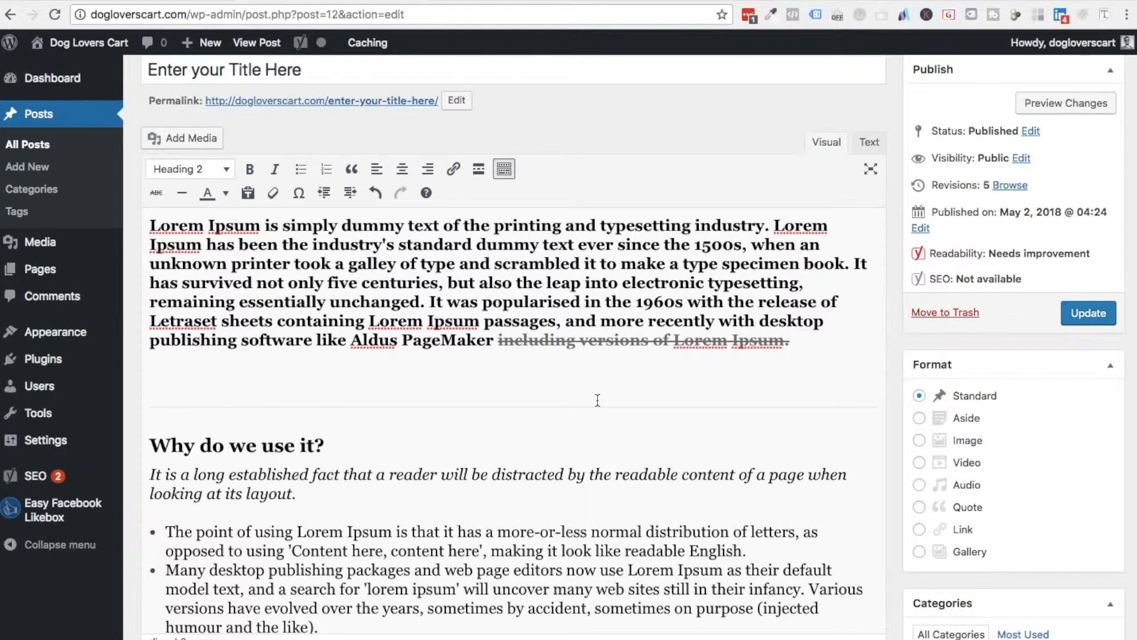
Step: Update the post and review the strikethrough text and horizontal line on the reloaded live page
left_click(1088, 314)
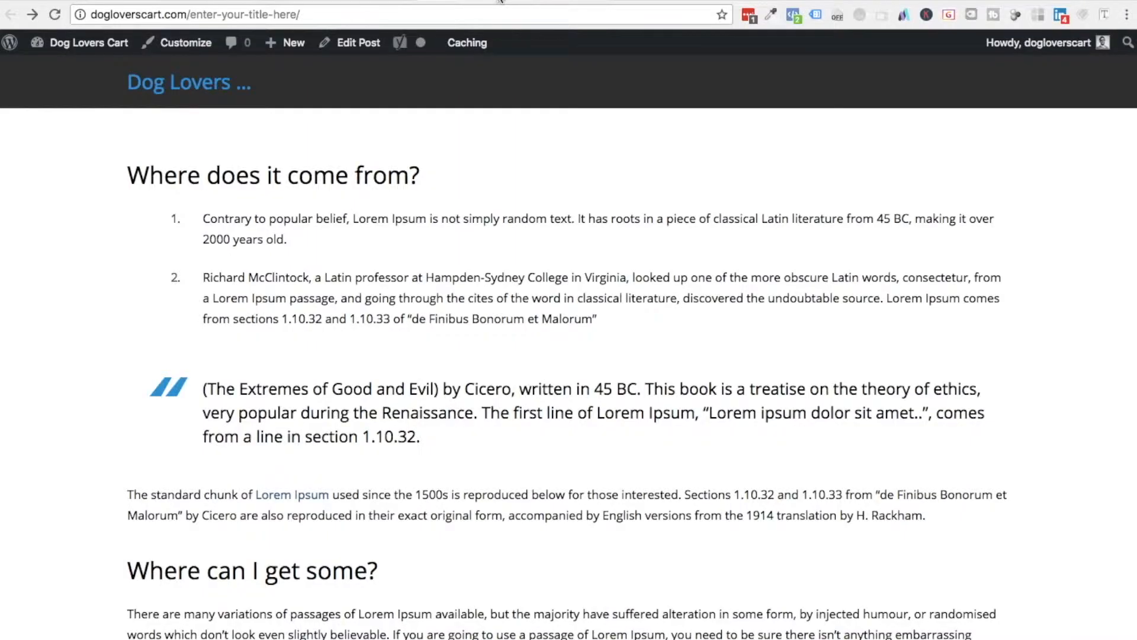
key("super+r")
scroll(473, 266, "up", 10)
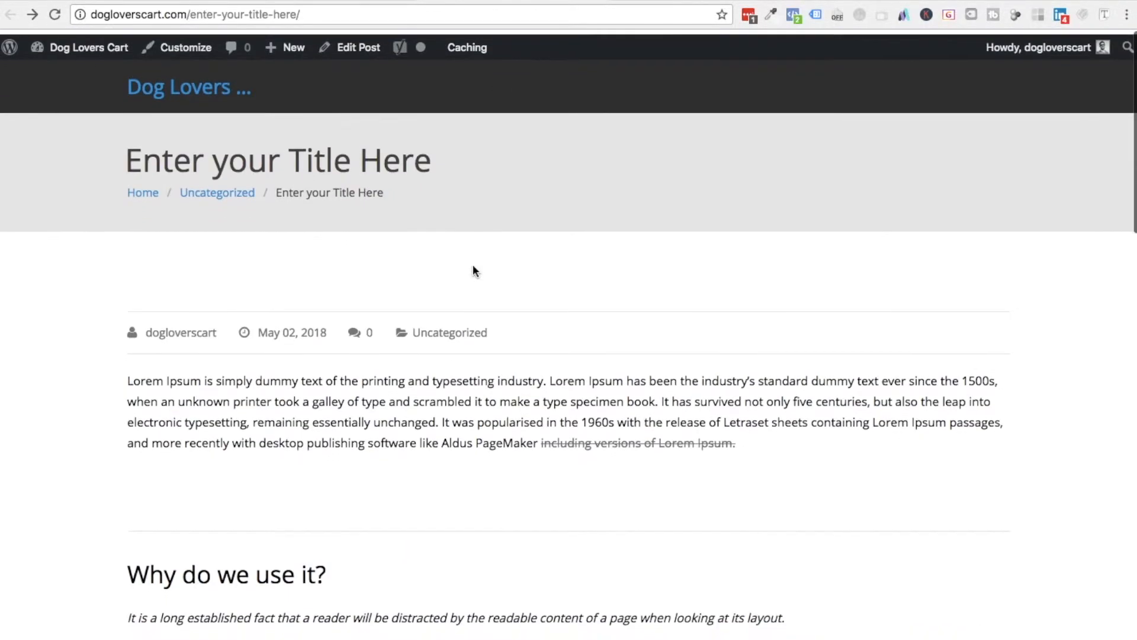
scroll(464, 281, "down", 3)
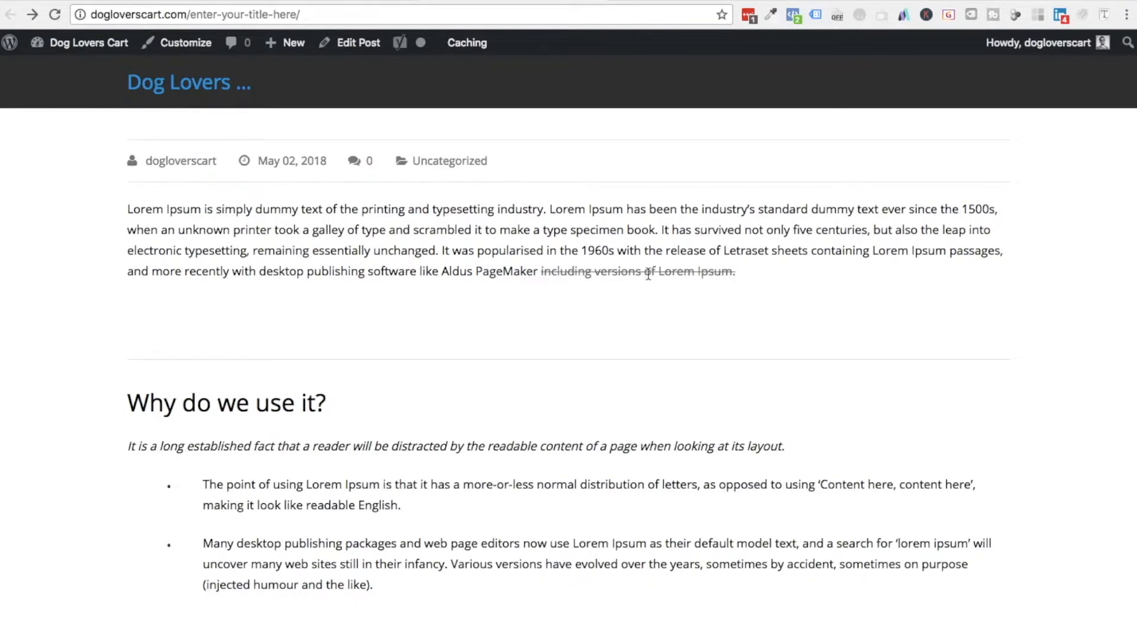
Step: Reopen the post for editing and copy the "Why do we use it?" section from its heading through its bullet list
left_click(358, 42)
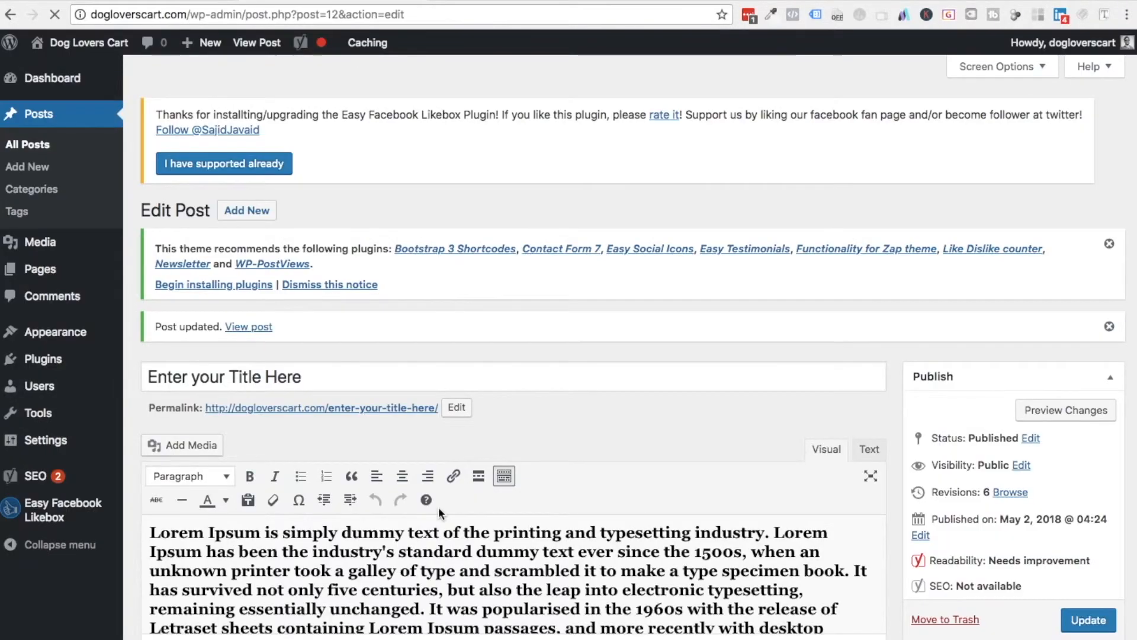
scroll(439, 513, "down", 7)
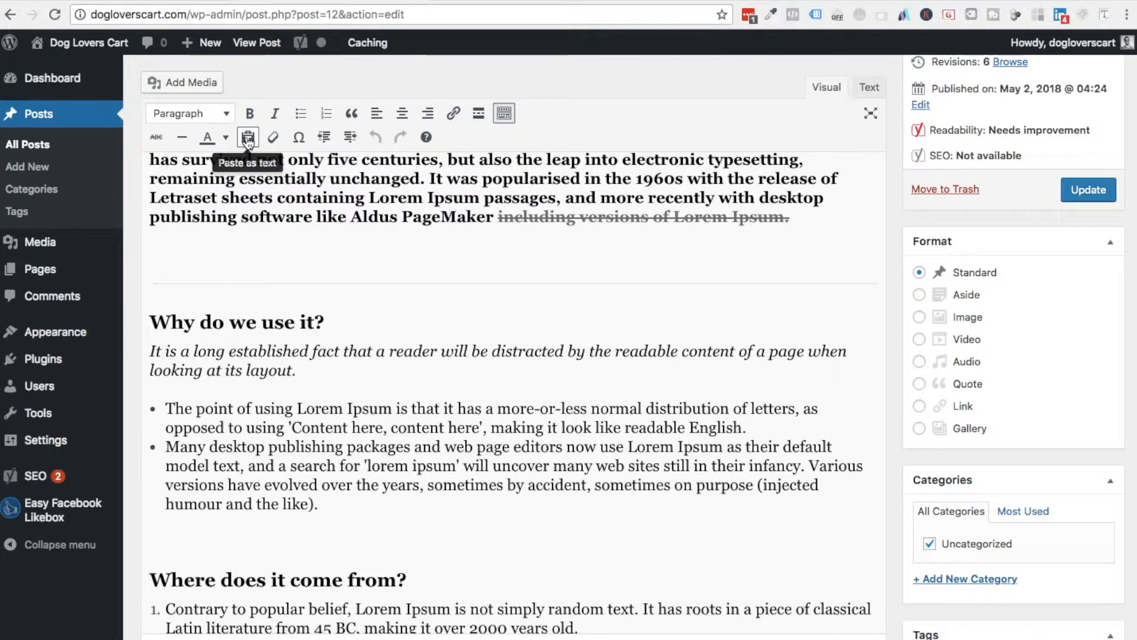
left_click(498, 374)
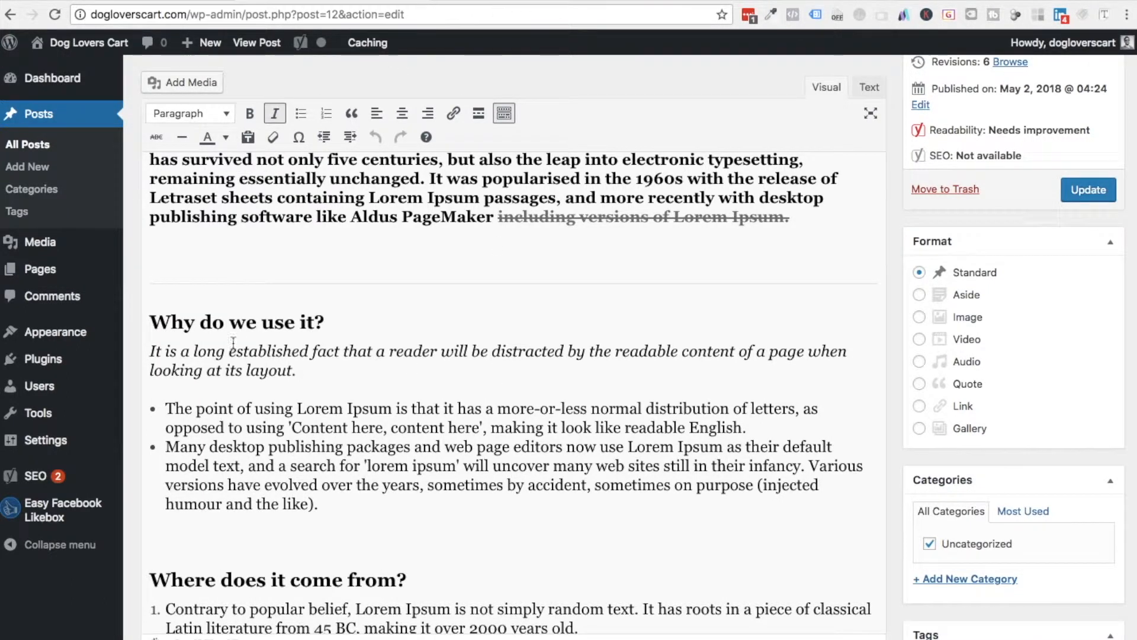
left_click_drag(154, 320, 320, 505)
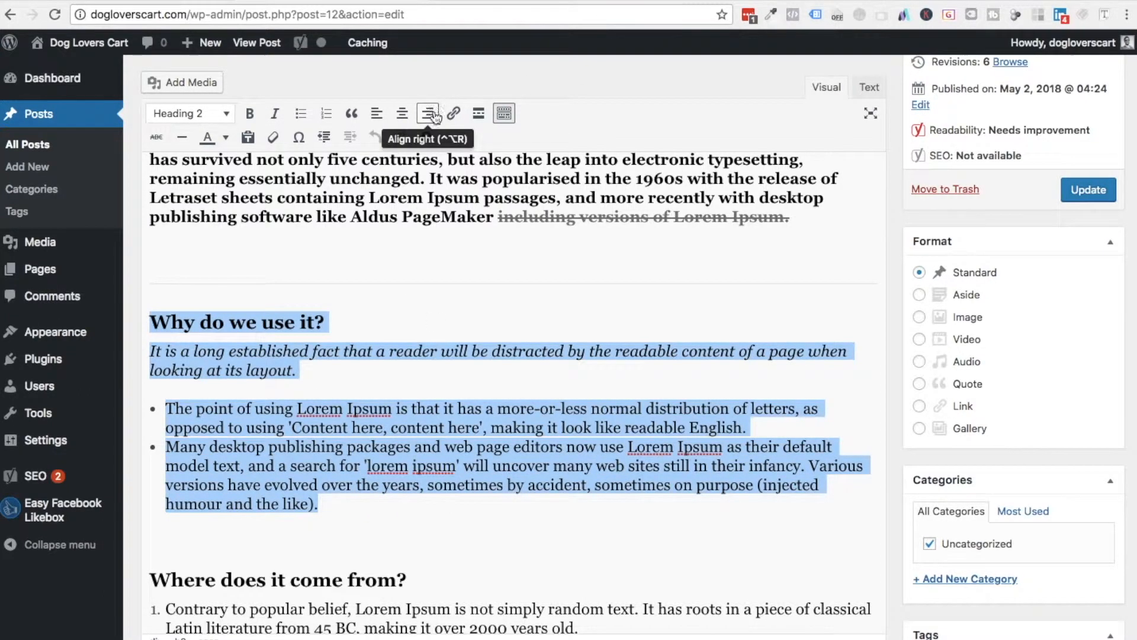
scroll(410, 312, "down", 2)
left_click(348, 415)
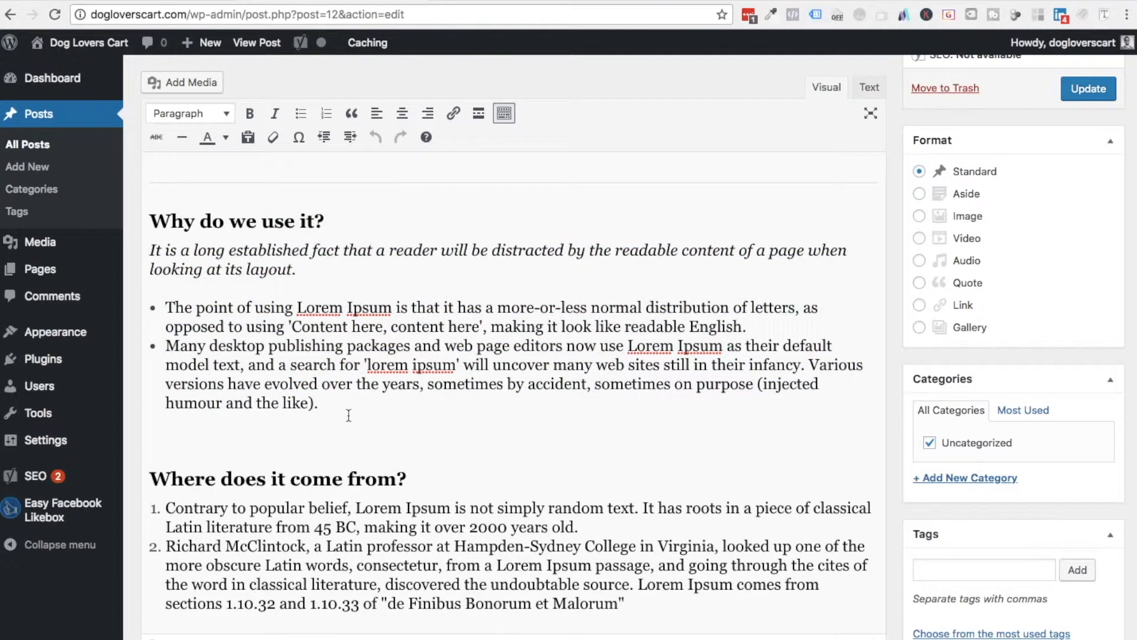
Step: Paste the copied section with its formatting below the bullet list, and undo the paste
type("Why do we use it? It is a long established fact that a reader will be distracted by the readable content of a page when looking at its layout. The point of using Lorem Ipsum is that it has a more-or-less normal distribution of letters, as opposed to using 'Content here, content here', making it look like readable English. Many desktop publishing packages and web page editors now use Lorem Ipsum as their default model text, and a search for 'lorem ipsum' will uncover many web sites still in their infancy. Various versions have evolved over the years, sometimes by accident, sometimes on purpose (injected humour and the like).")
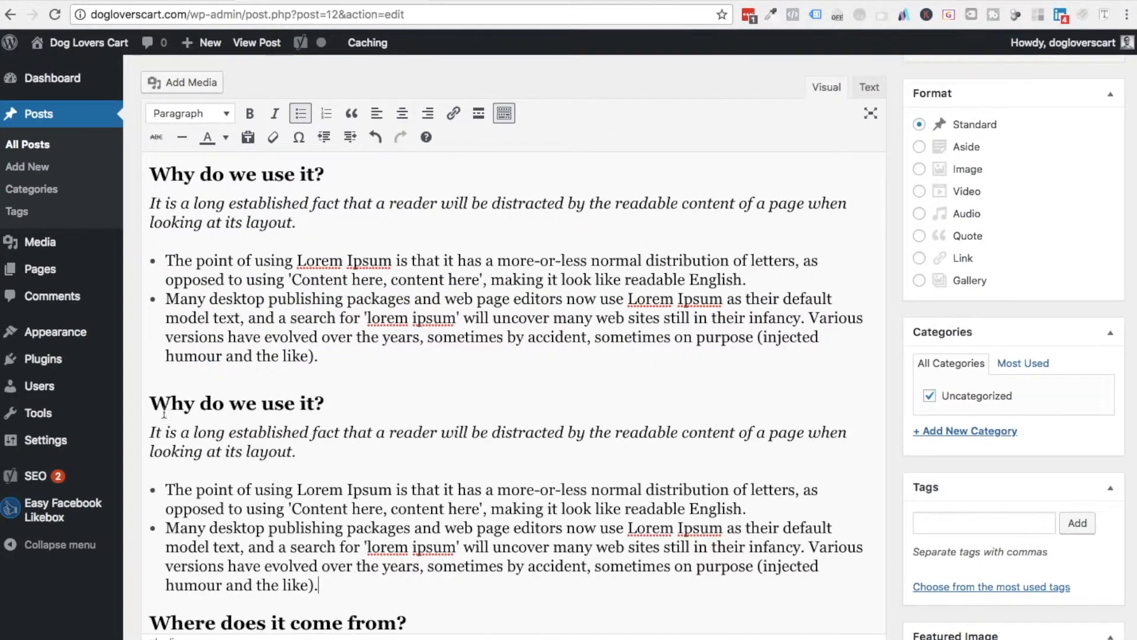
left_click_drag(320, 586, 150, 395)
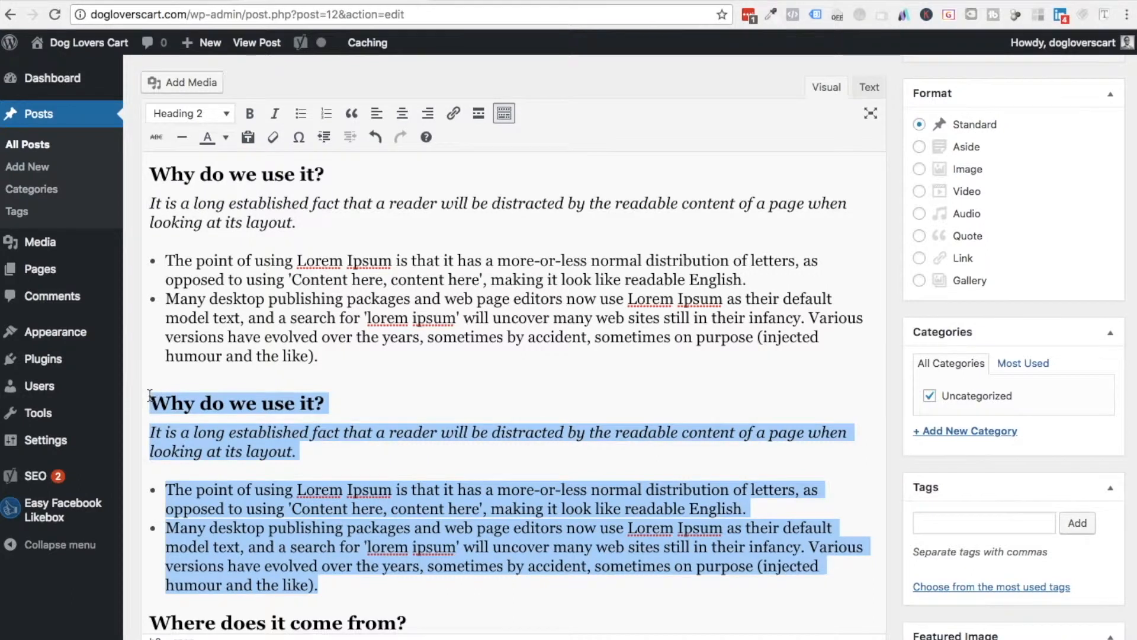
key("ctrl+z")
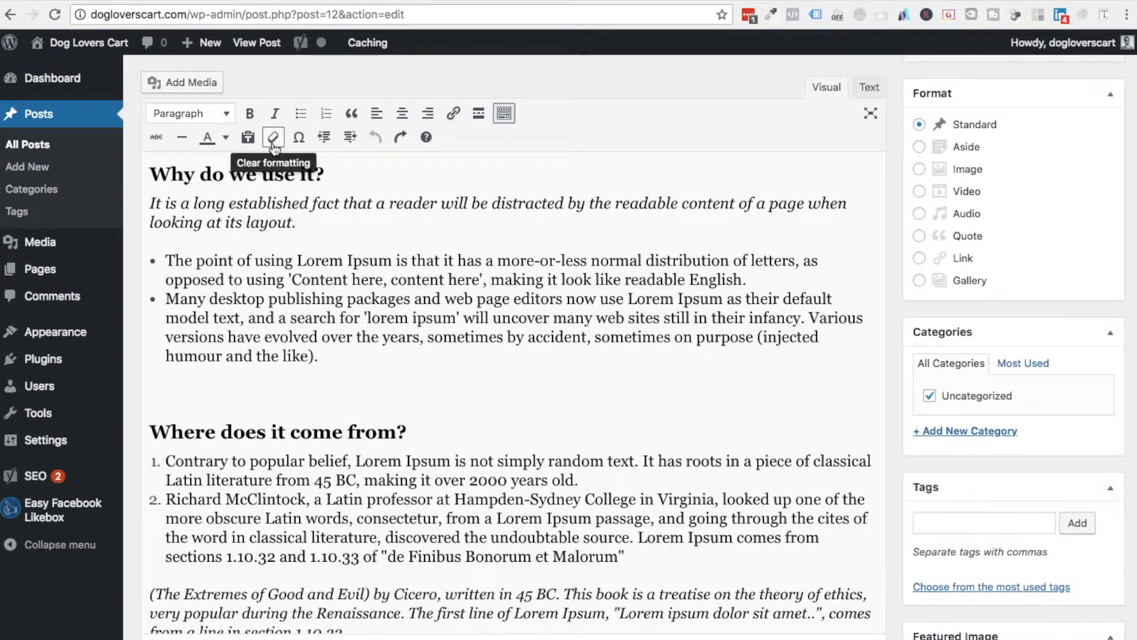
Step: Paste the copied section as plain text above "Where does it come from?" and compare its heading with the formatted original
left_click(249, 138)
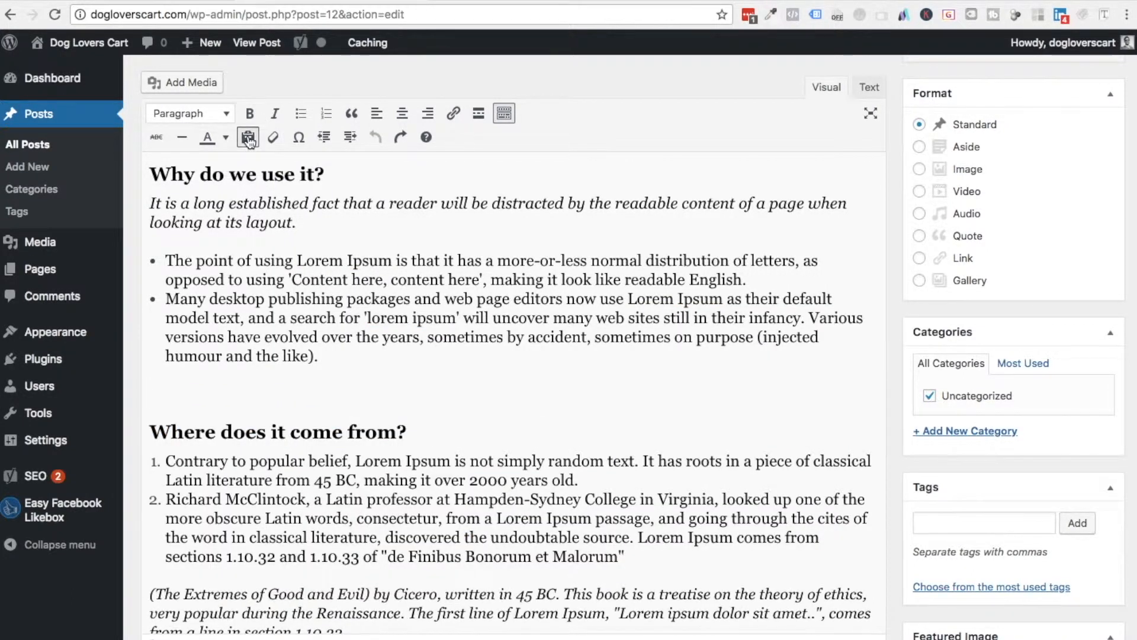
type("Why do we use it? It is a long established fact that a reader will be distracted by the readable content of a page when looking at its layout.  The point of using Lorem Ipsum is that it has a more-or-less normal distribution of letters, as opposed to using 'Content here, content here', making it look like readable English. Many desktop publishing packages and web page editors now use Lorem Ipsum as their default model text, and a search for 'lorem ipsum' will uncover many web sites still in their infancy. Various versions have evolved over the years, sometimes by accident, sometimes on purpose (injected humour and the like).")
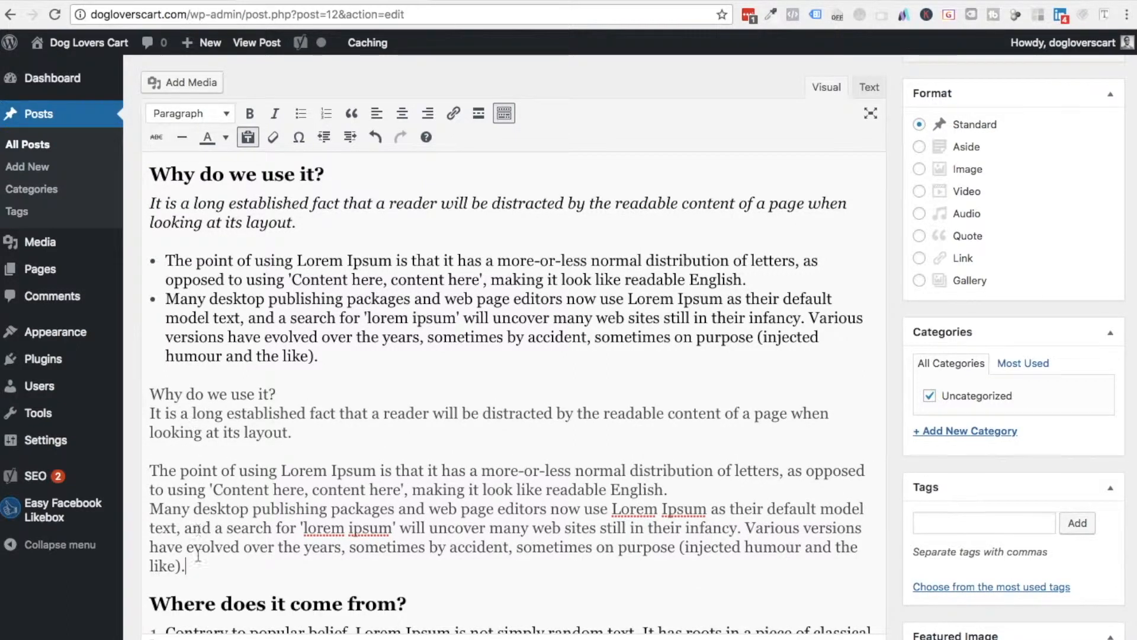
left_click_drag(282, 402, 151, 393)
left_click_drag(314, 175, 149, 176)
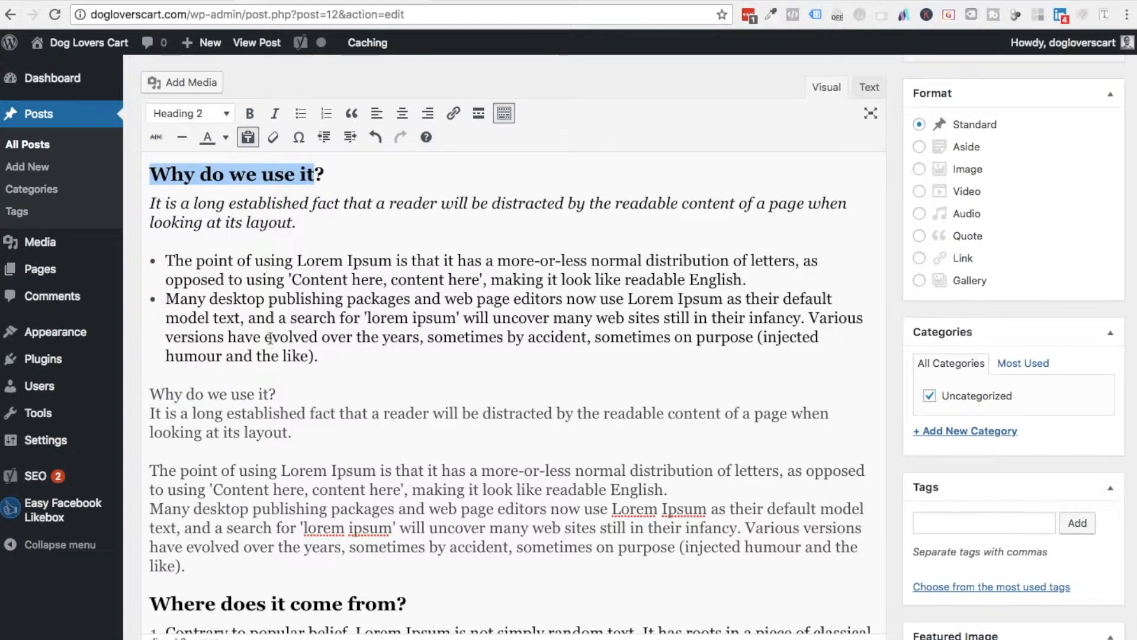
left_click_drag(287, 394, 165, 394)
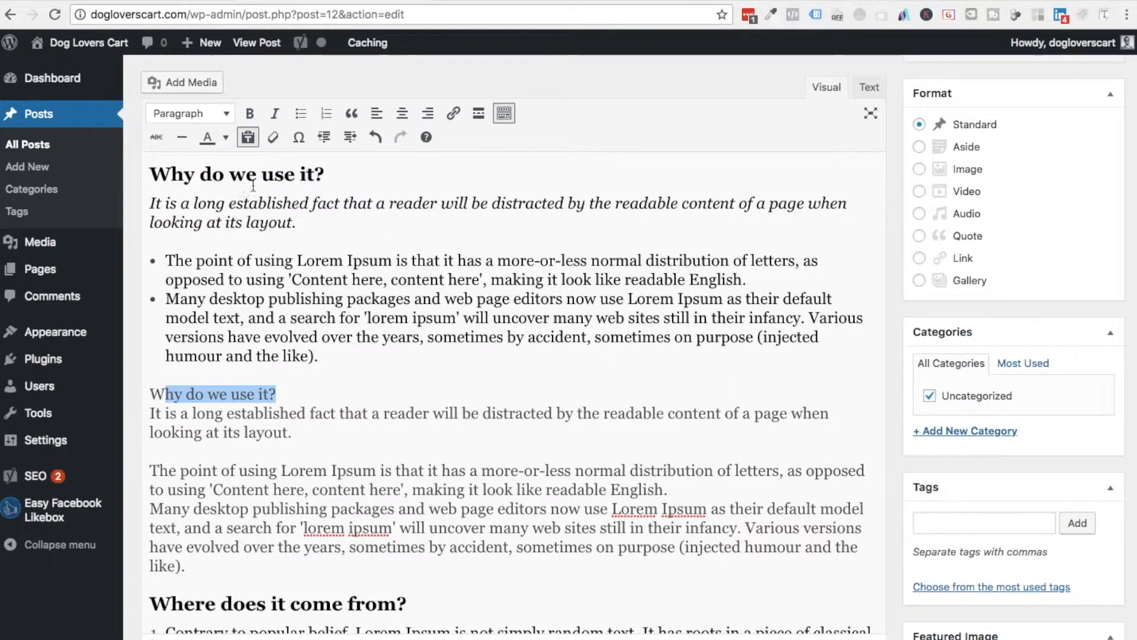
left_click(248, 142)
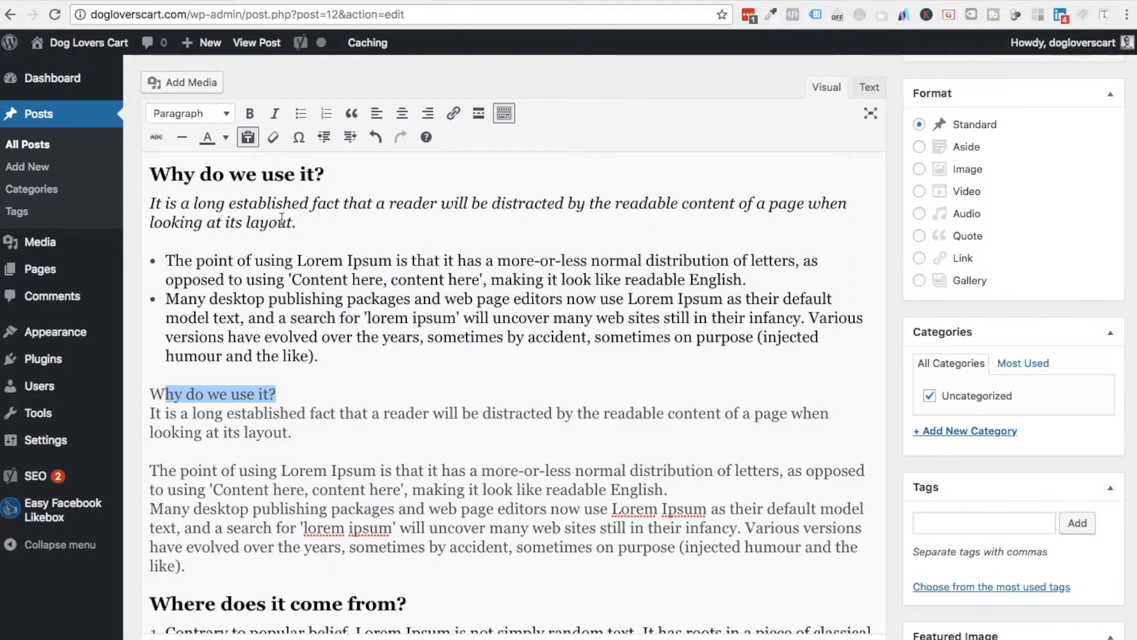
left_click(248, 139)
left_click(287, 400)
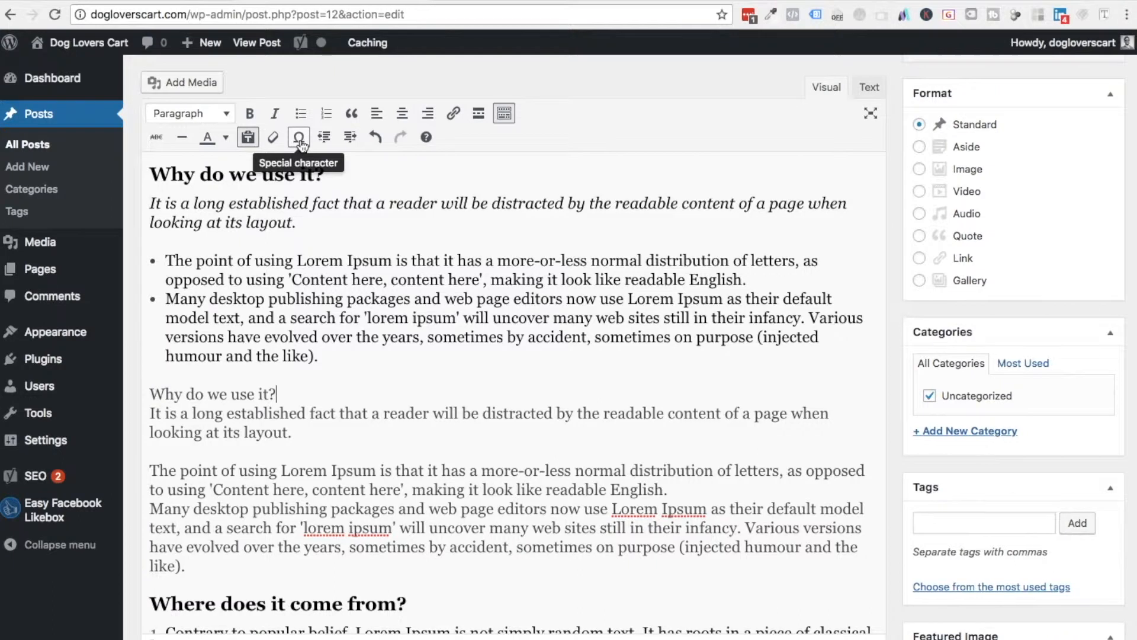
Step: Insert a copyright sign followed by 2018 in a new paragraph below the "Why do we use it?" bullet list
left_click(358, 354)
key("Return")
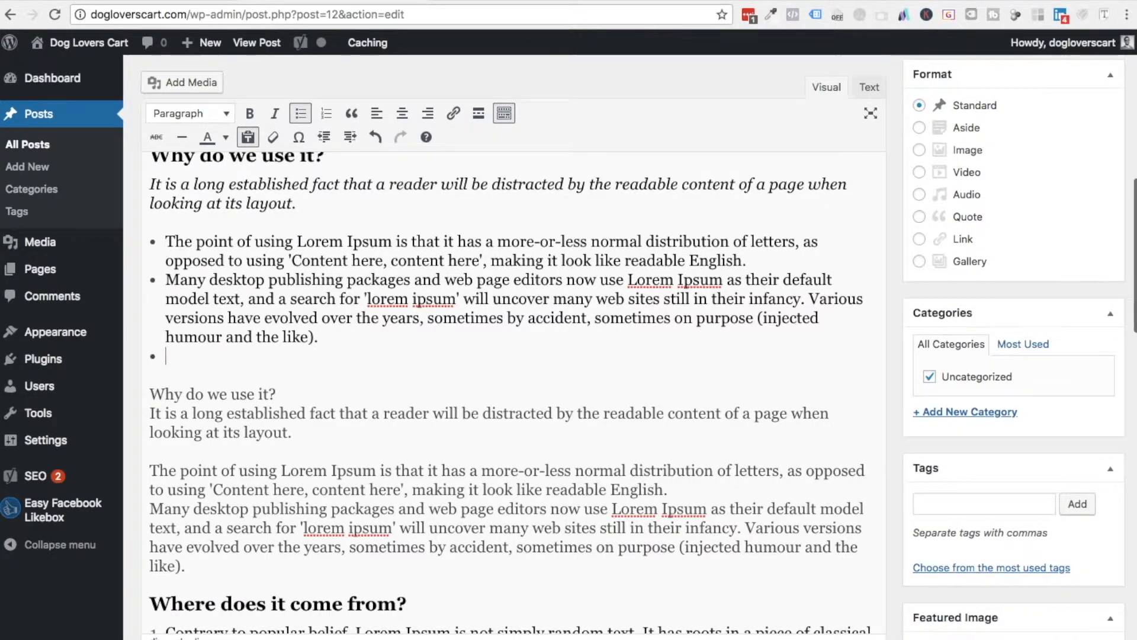
key("Return")
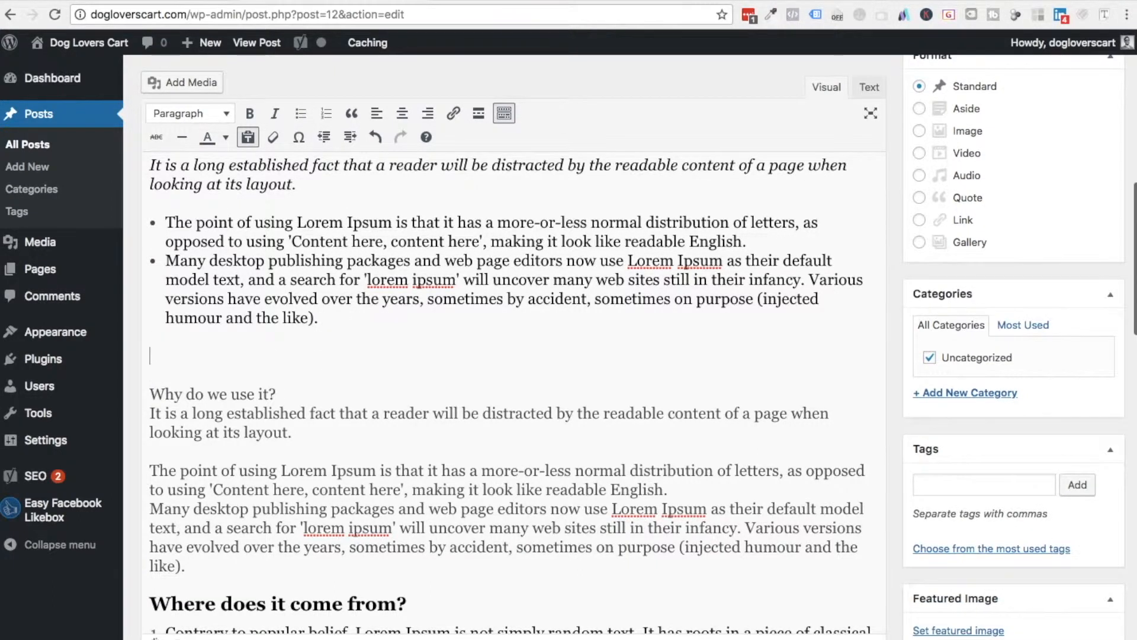
left_click(299, 141)
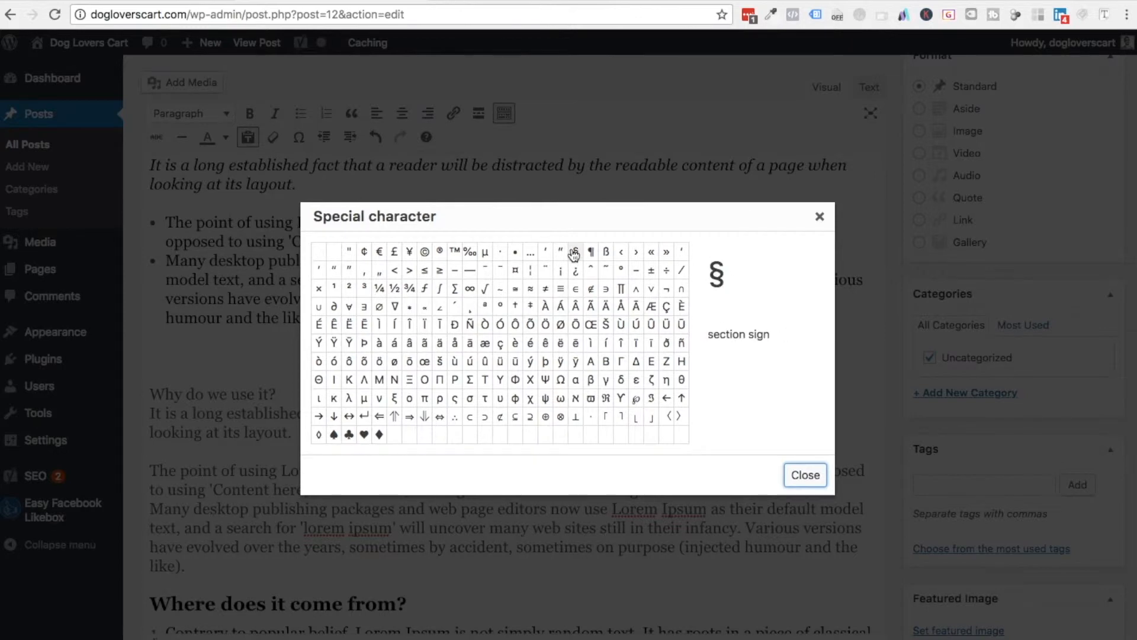
left_click(425, 252)
type("2018")
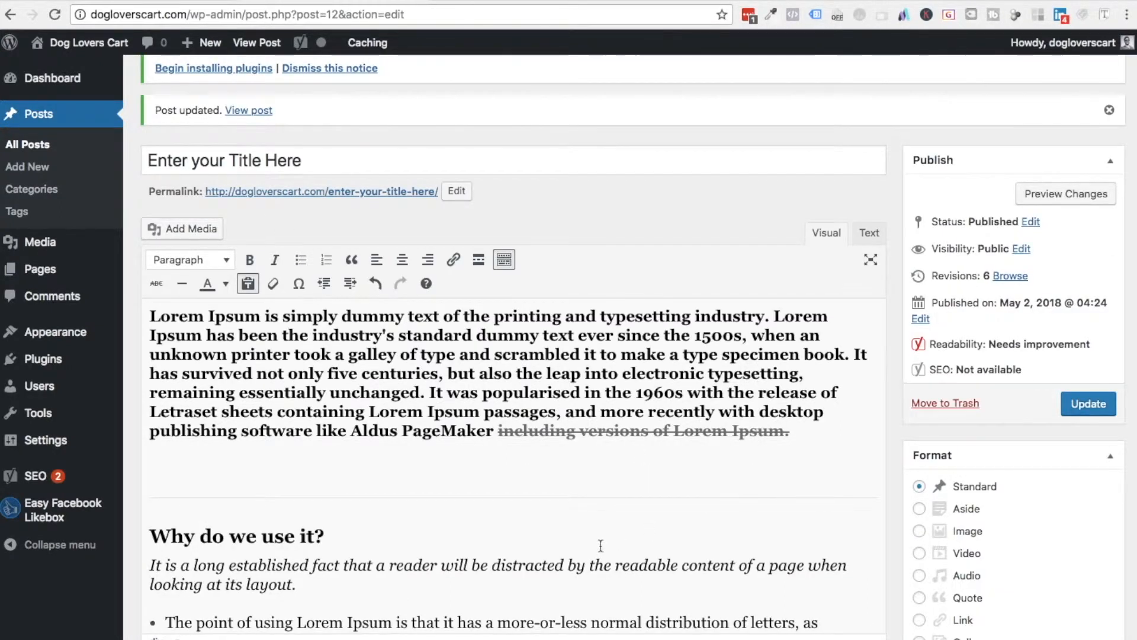
Step: Add an empty paragraph above "Where does it come from?" and upload red square.jpeg from the unti folder as media for it
scroll(601, 545, "down", 8)
scroll(601, 546, "down", 4)
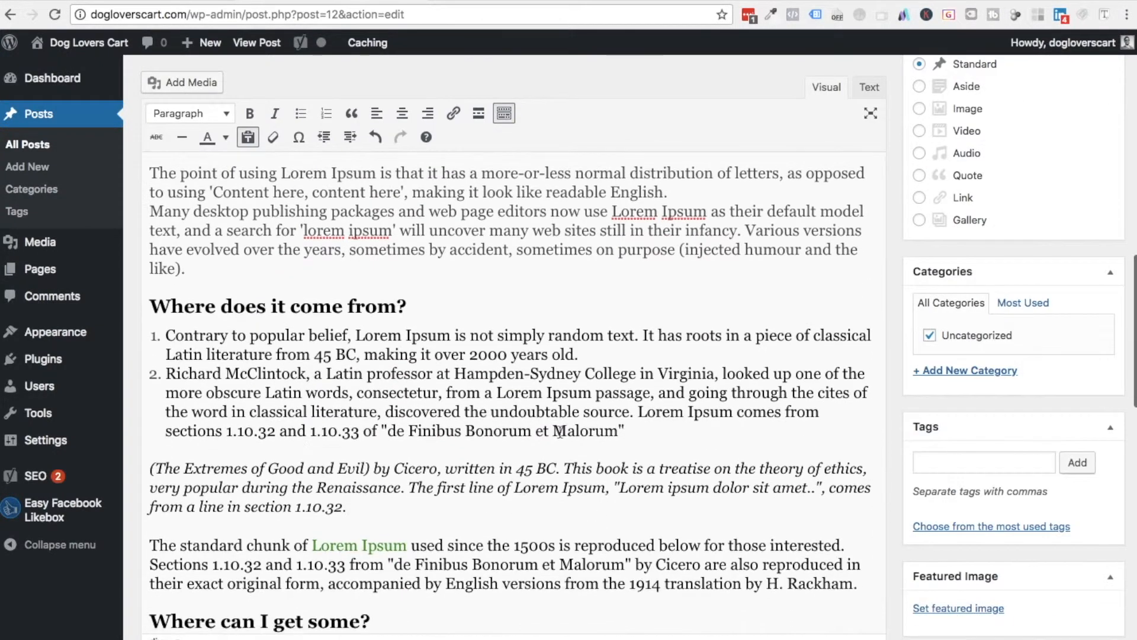
left_click(418, 272)
key("Return")
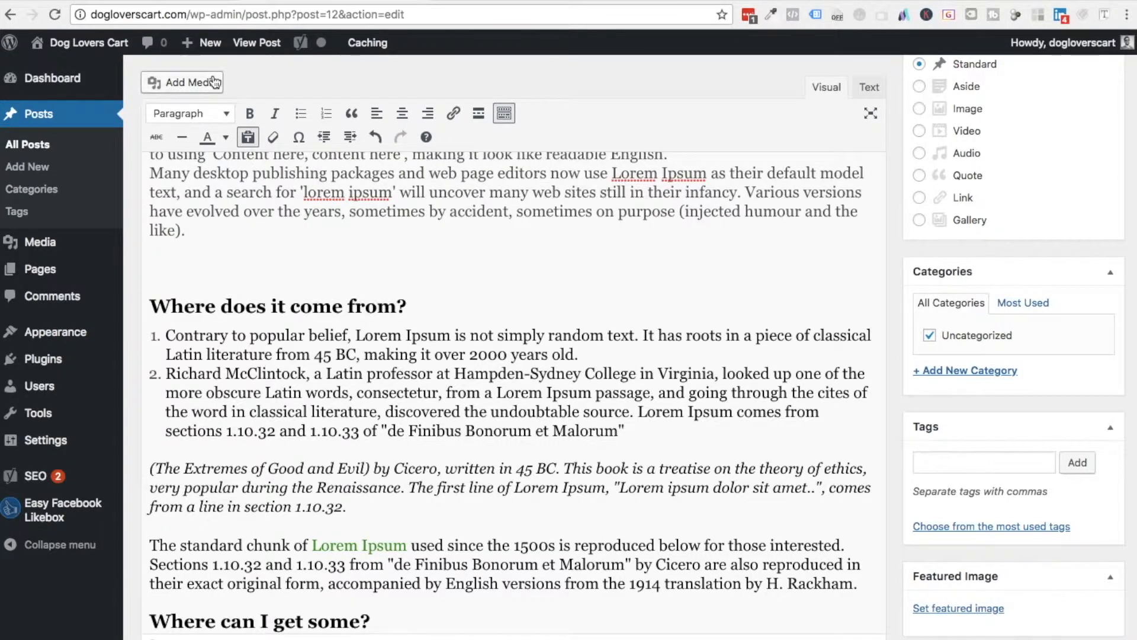
left_click(188, 84)
left_click(652, 354)
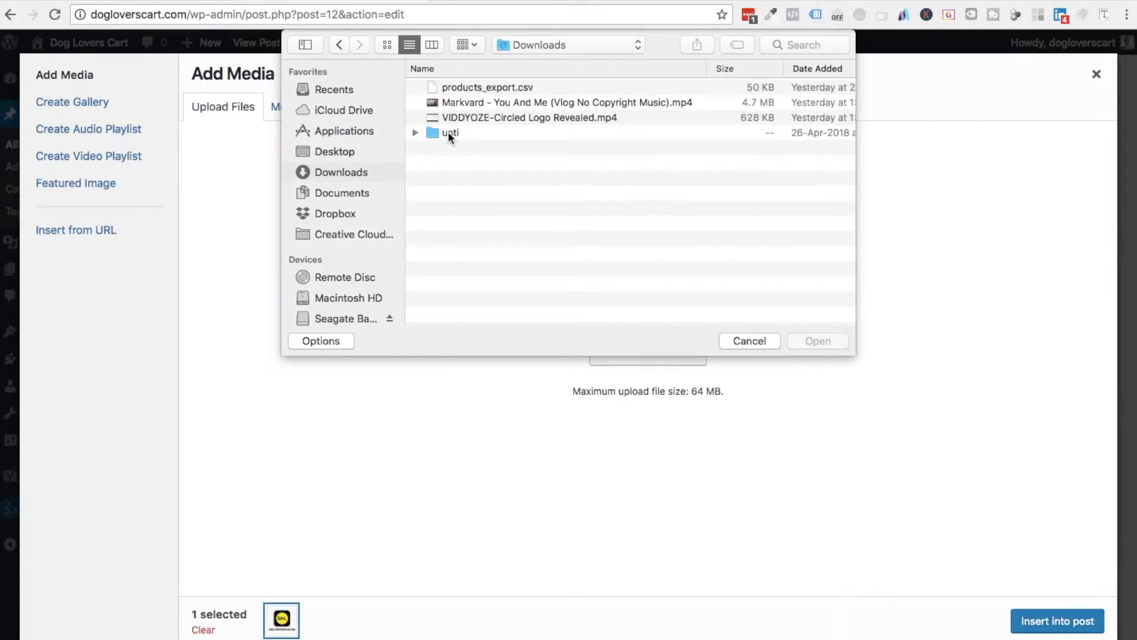
double_click(448, 132)
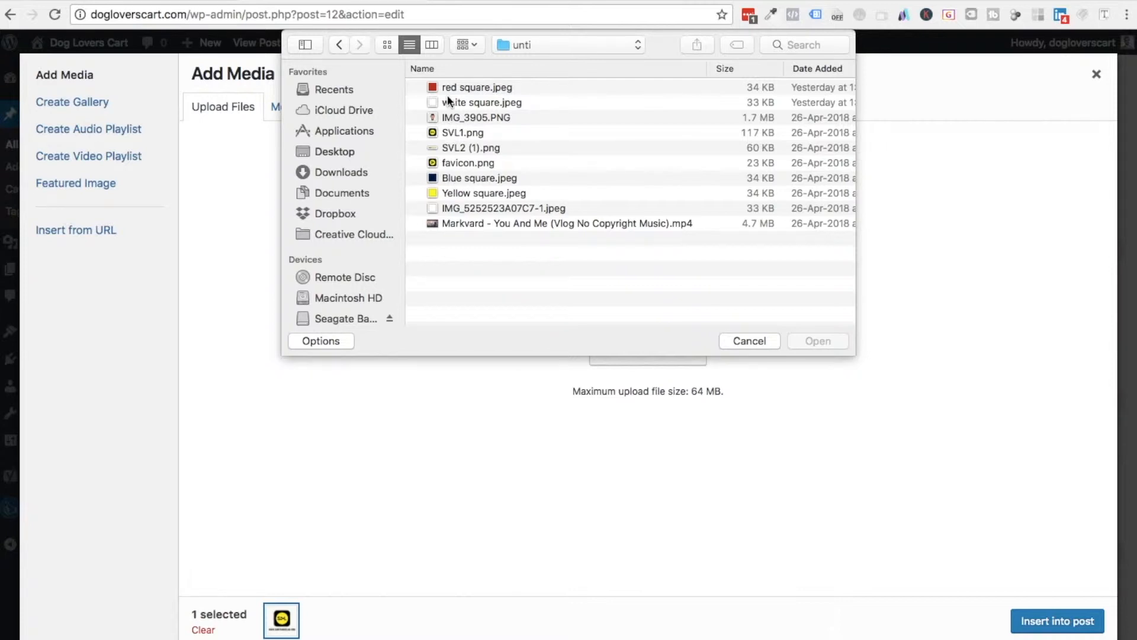
double_click(448, 87)
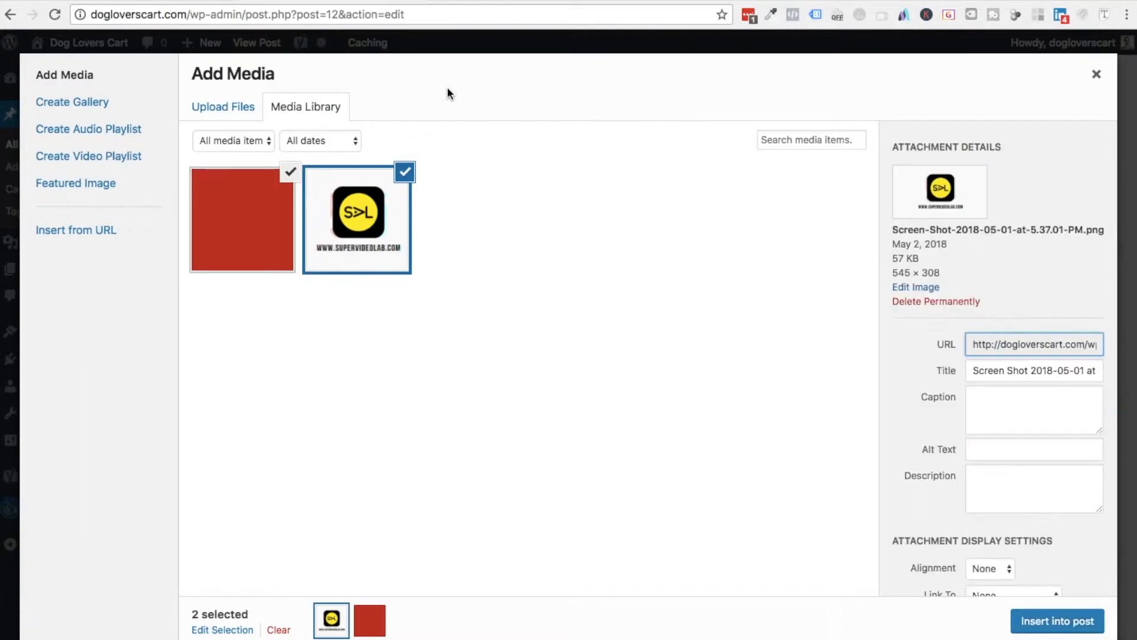
Step: Insert only the red square image into the post at Medium size and add an empty paragraph beneath it
left_click(269, 197)
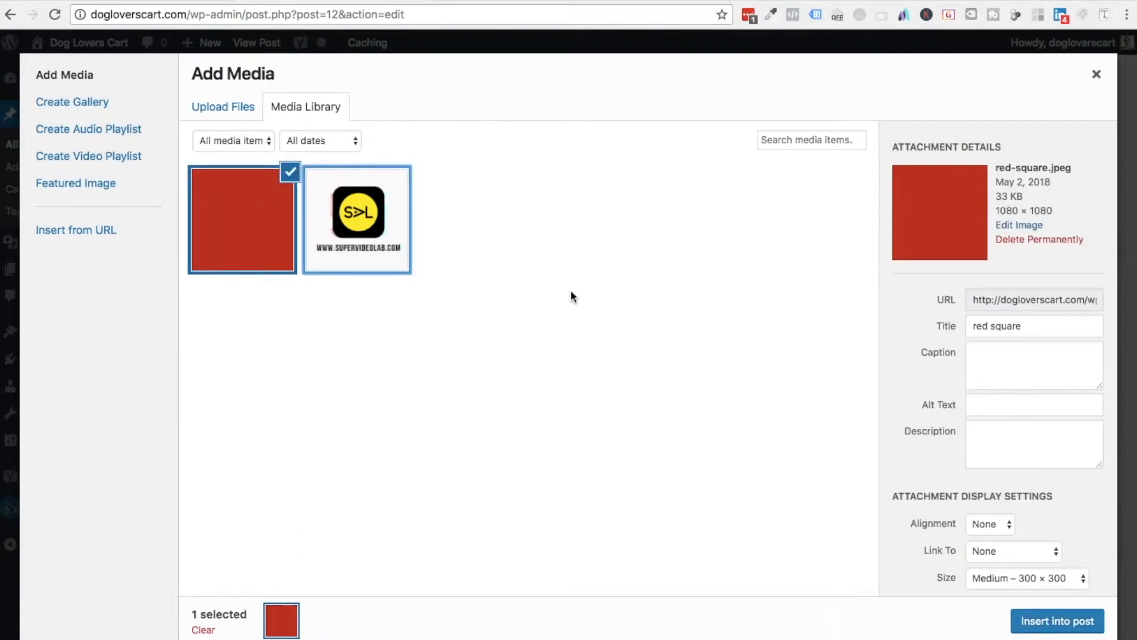
left_click(1038, 630)
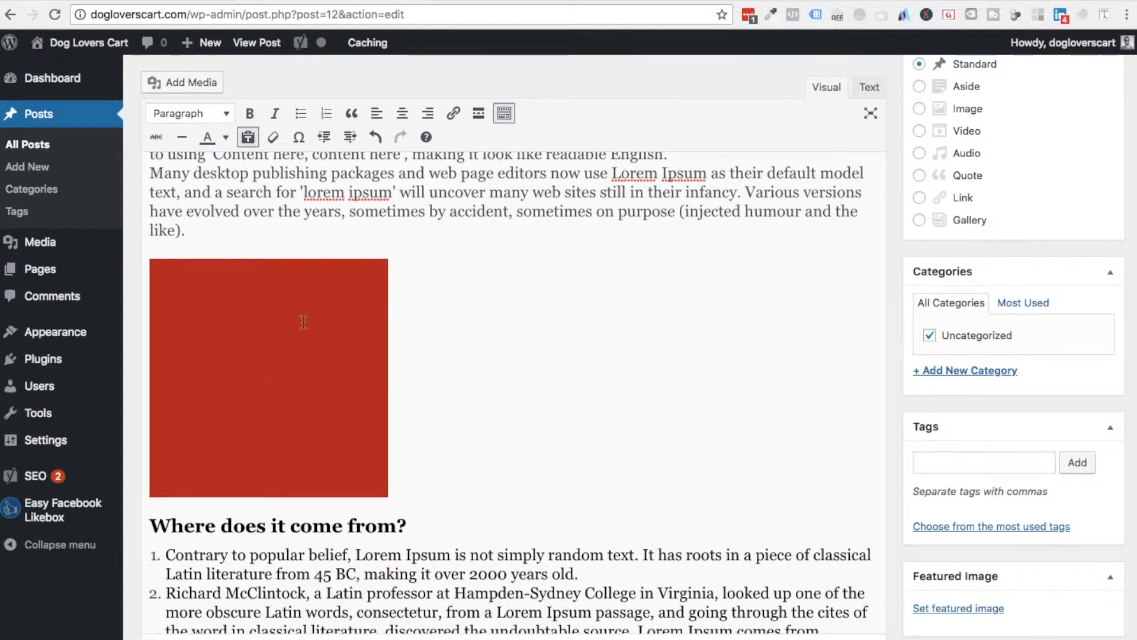
left_click(293, 381)
left_click(428, 449)
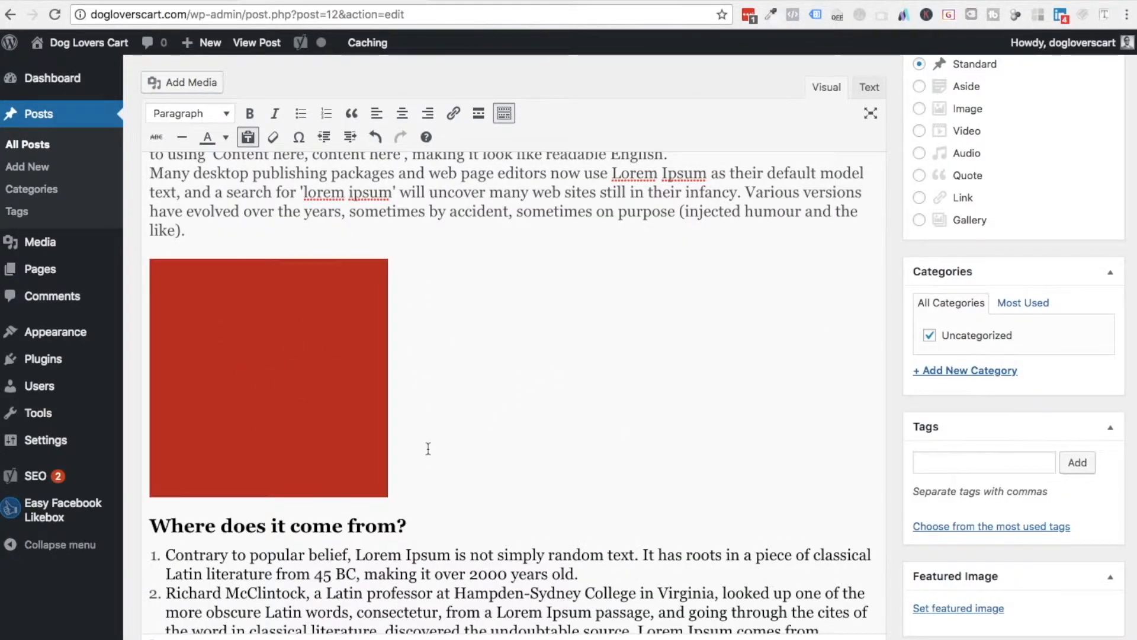
key("Return")
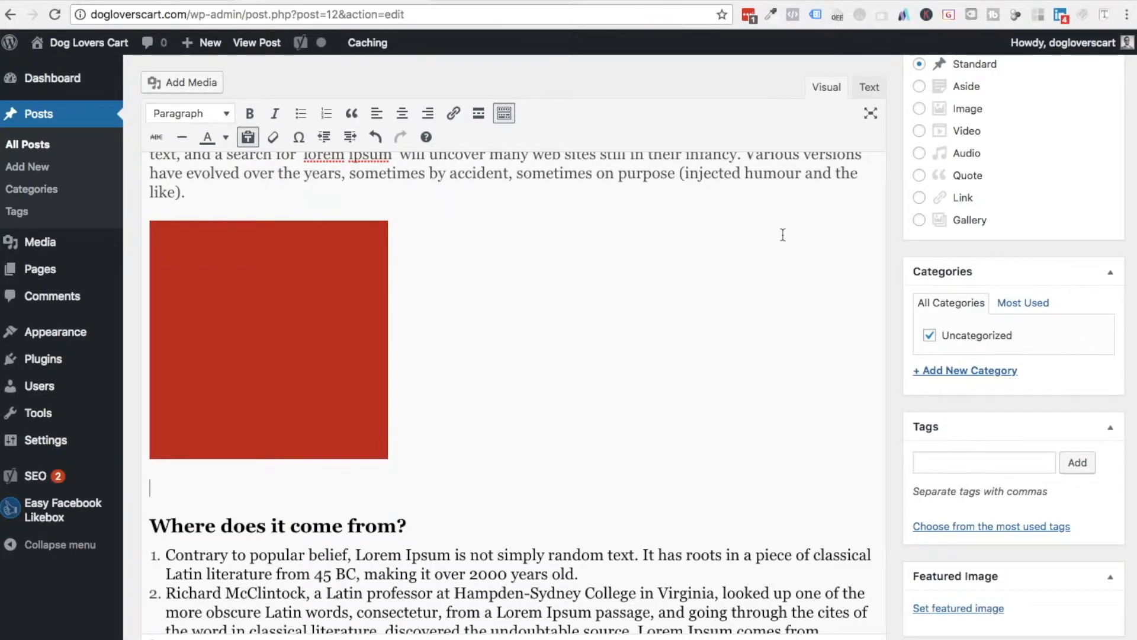
Step: Search YouTube for "dpvlog 039" in a new browser tab
key("super+t")
type("youtube.com")
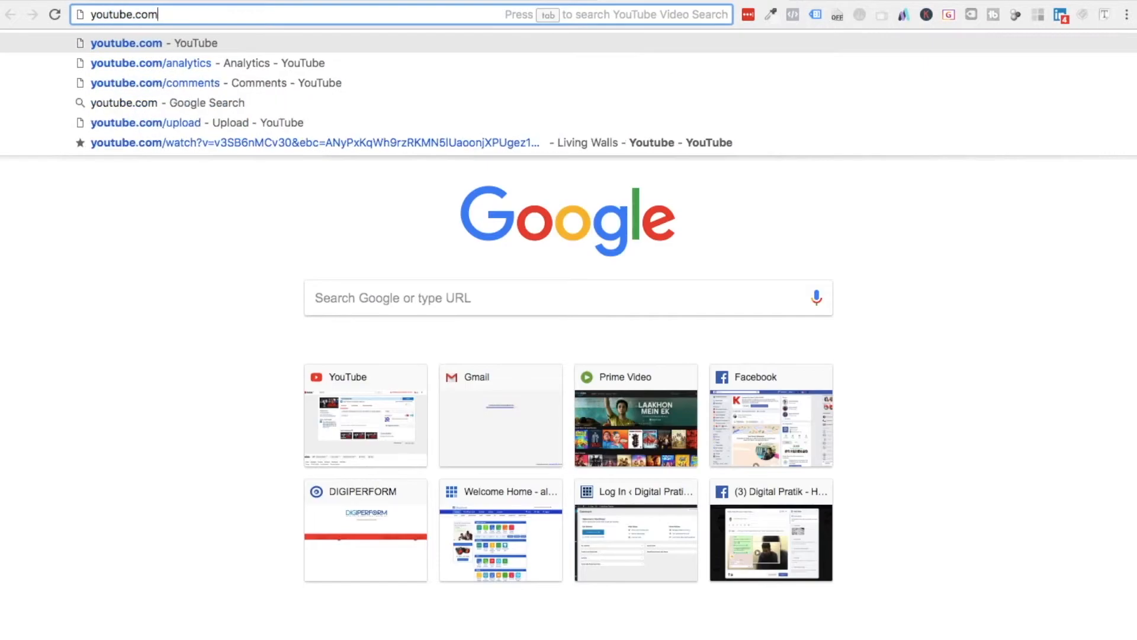
key("Tab")
type("dpvlog")
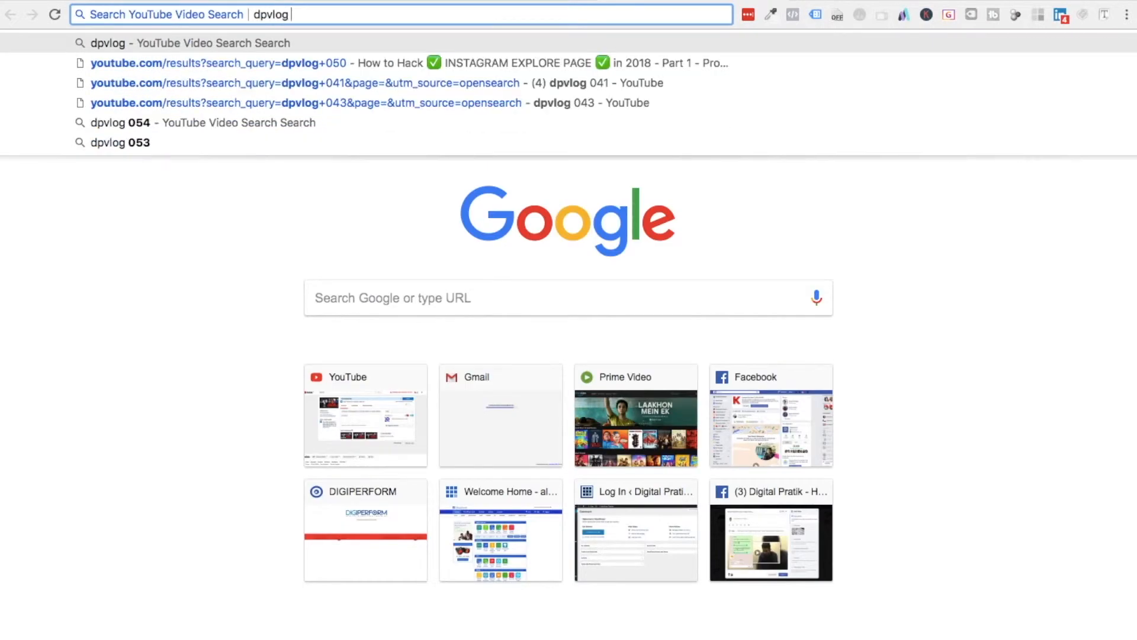
type(" 039")
key("Return")
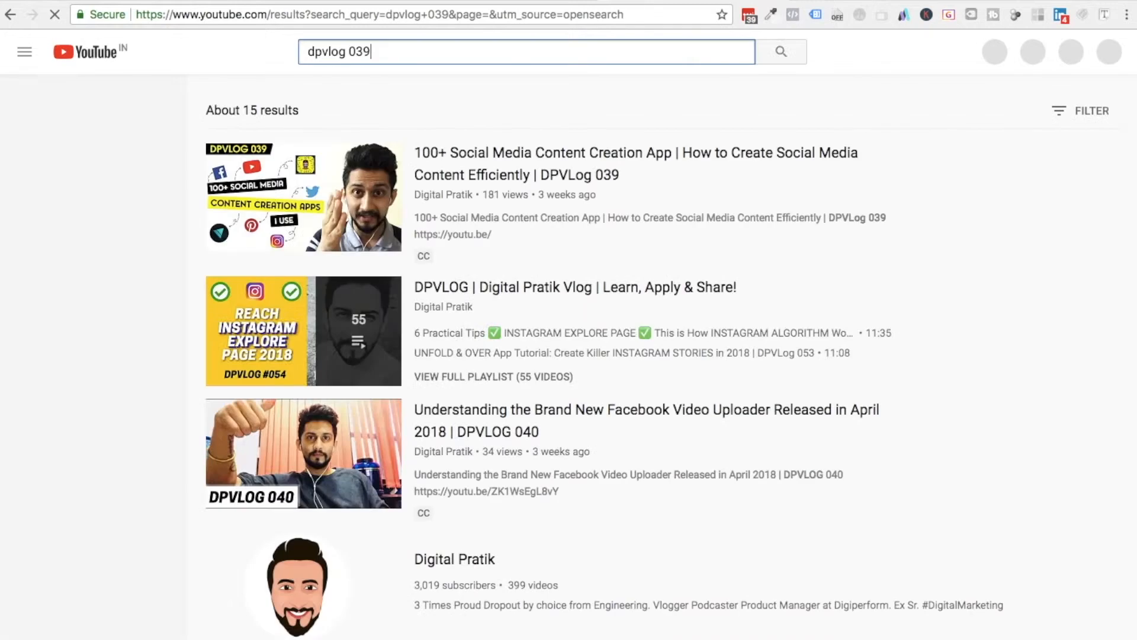
Step: Open the DPVLog 039 video about social media content creation apps, copy its share link and return to the post editor
left_click(706, 161)
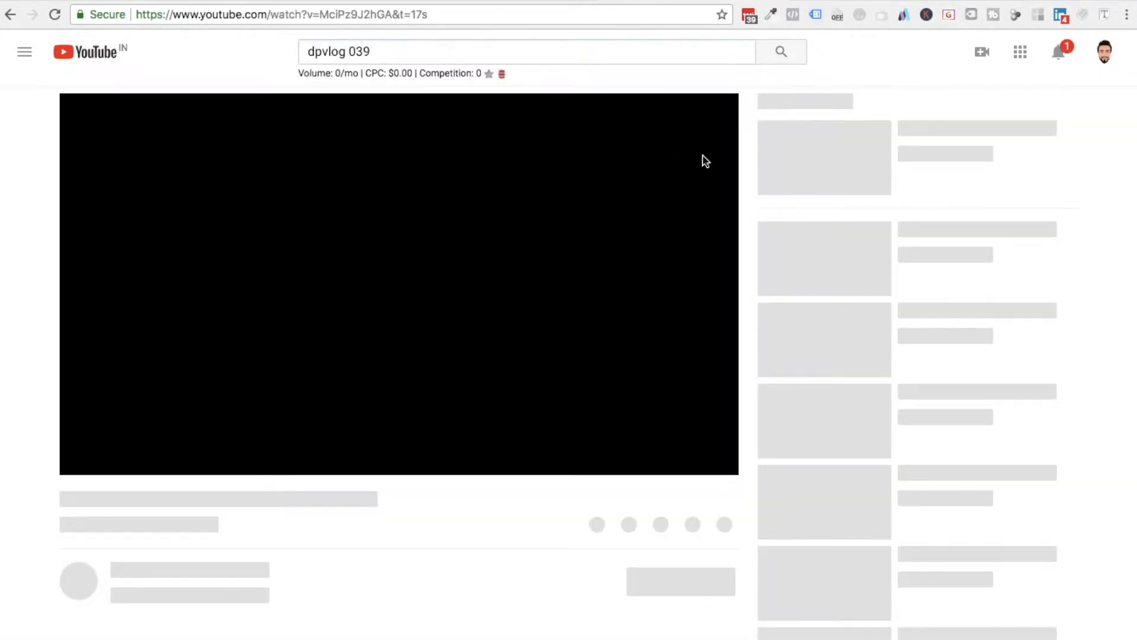
left_click(86, 467)
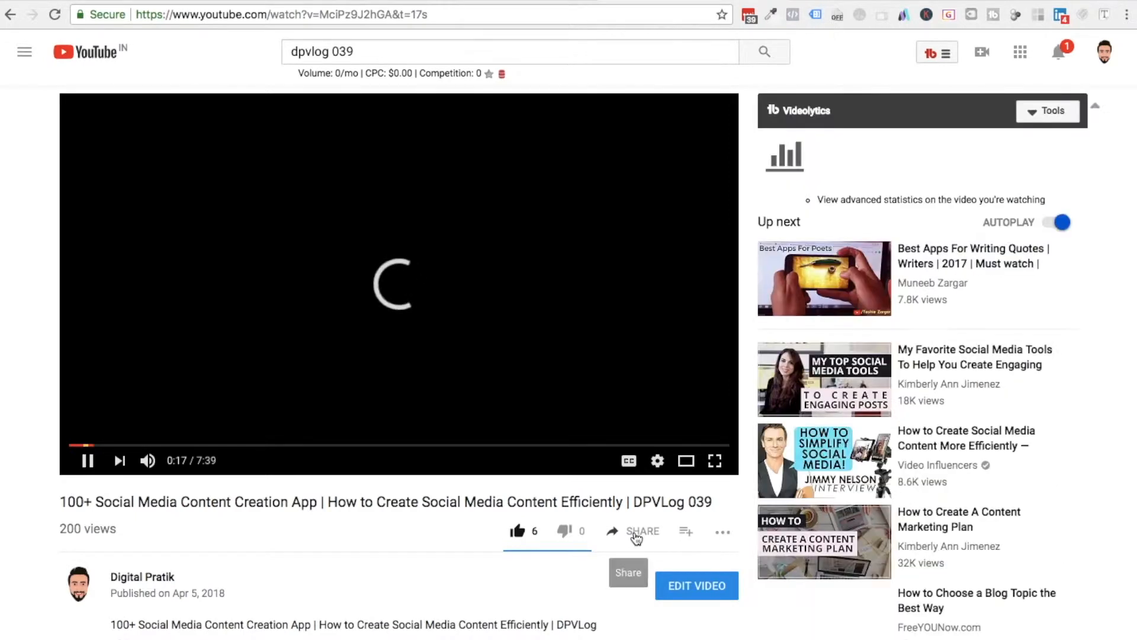
left_click(636, 533)
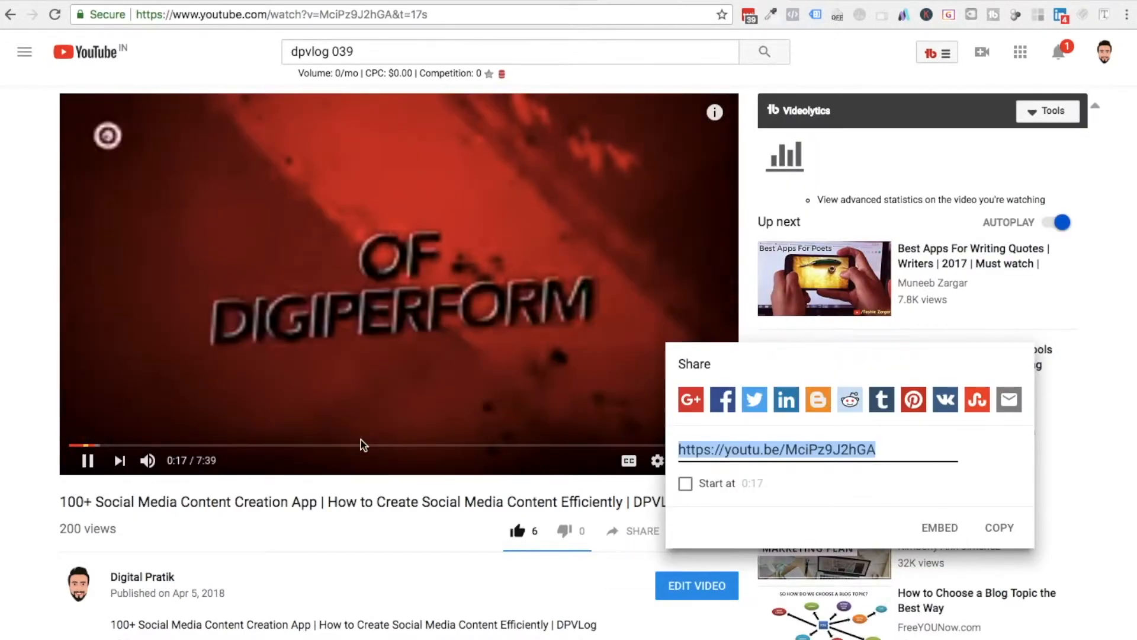
left_click(357, 381)
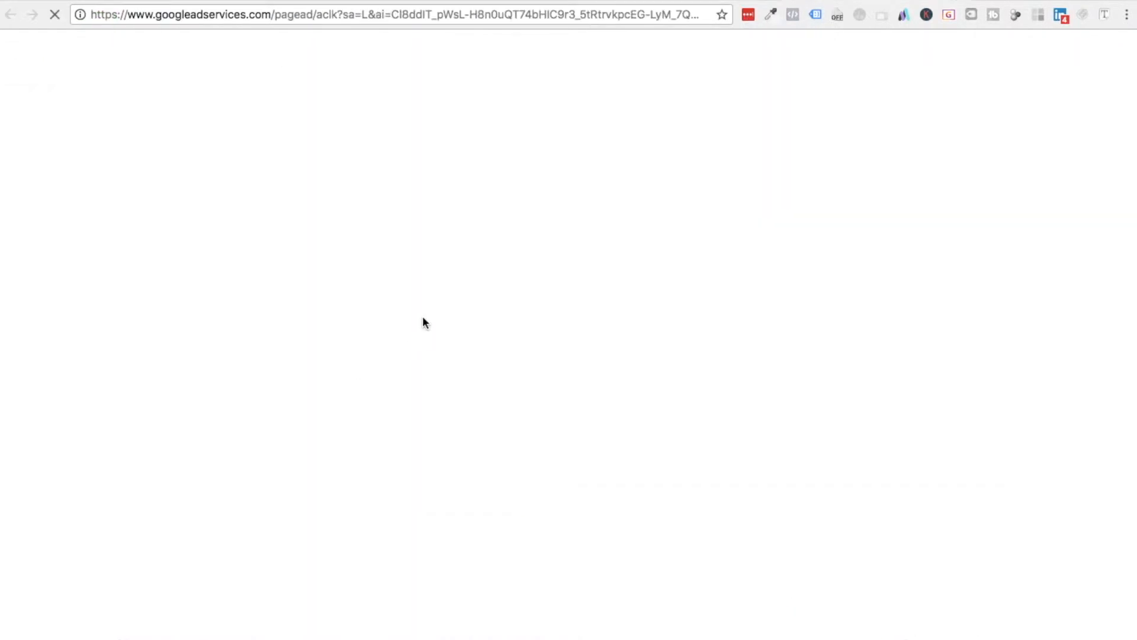
left_click(958, 1)
left_click(778, 452)
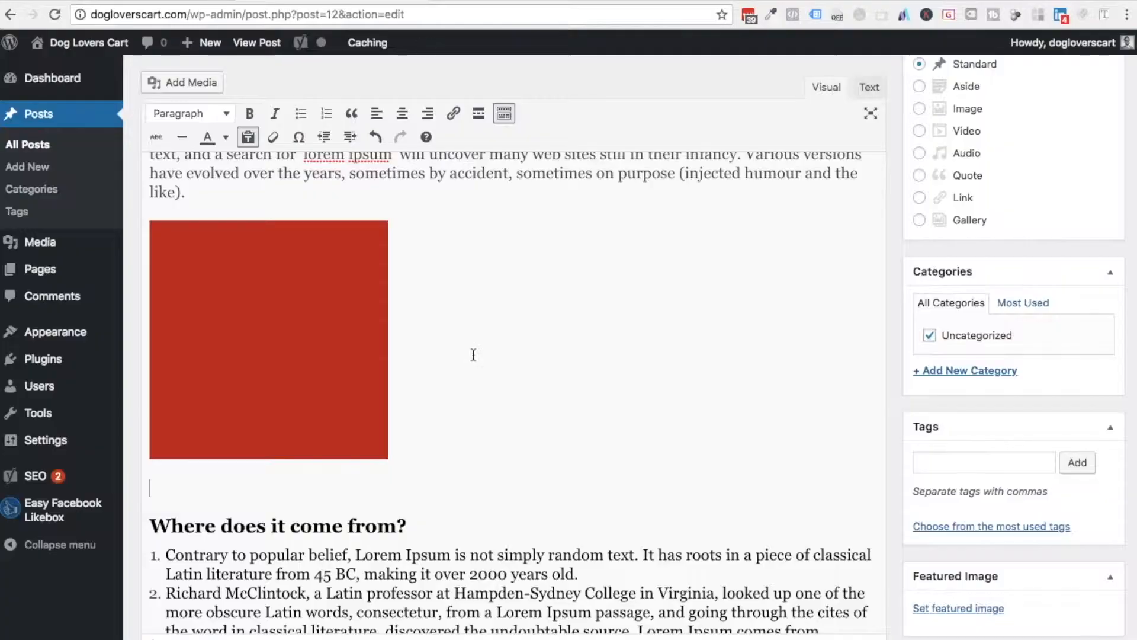
type("https://youtu.be/MciPz9J2hGA")
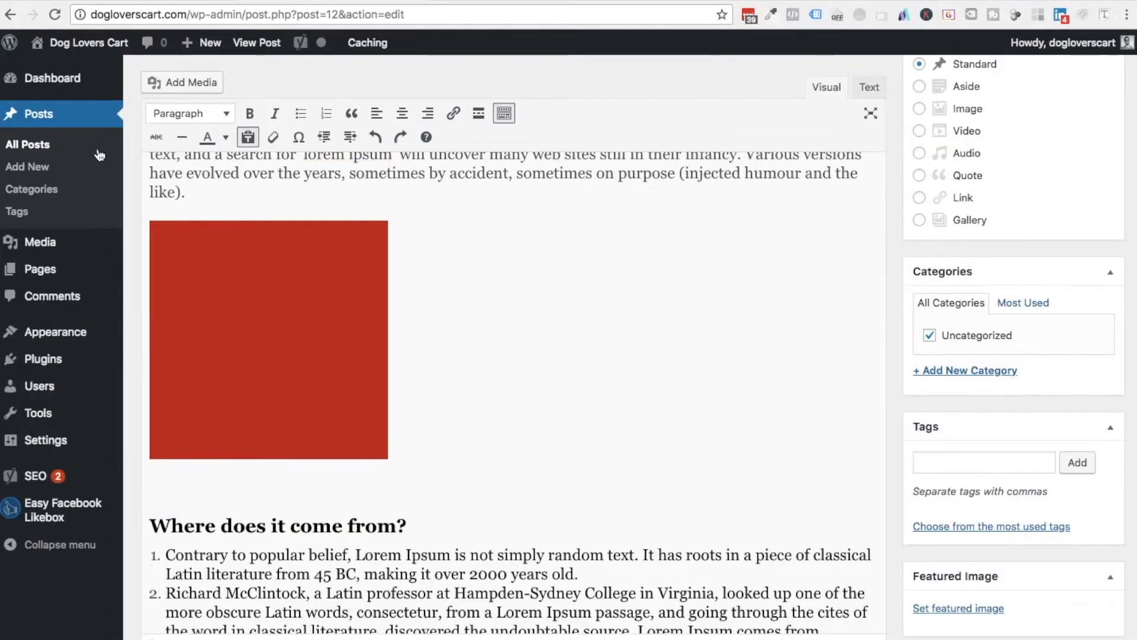
left_click(195, 83)
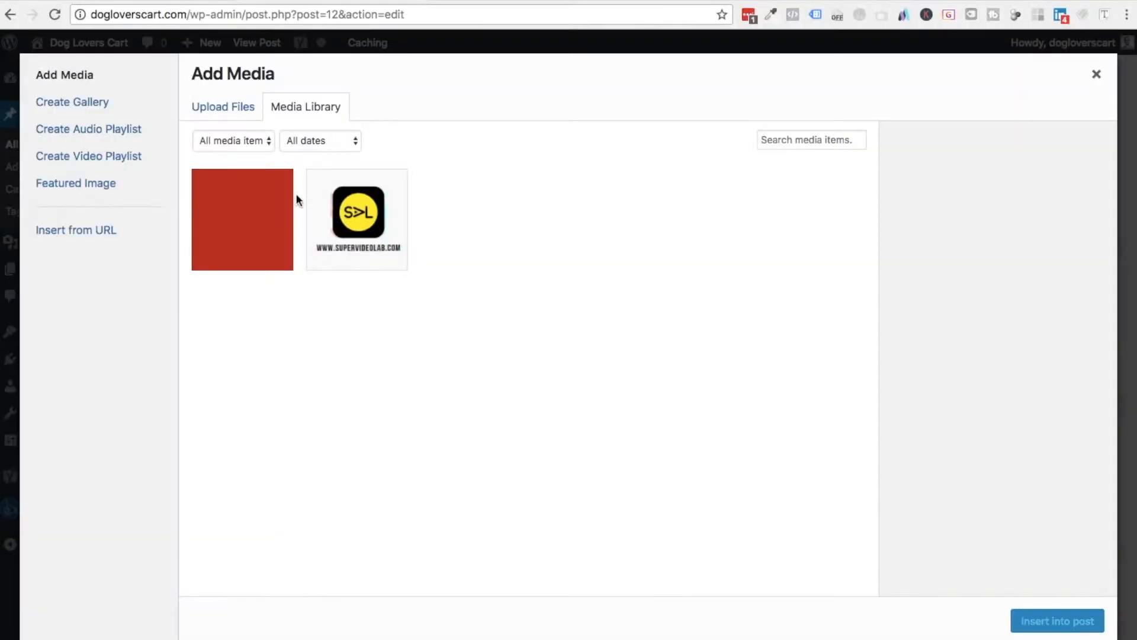
left_click(105, 230)
type("https://youtu.be/MciPz9J2hGA")
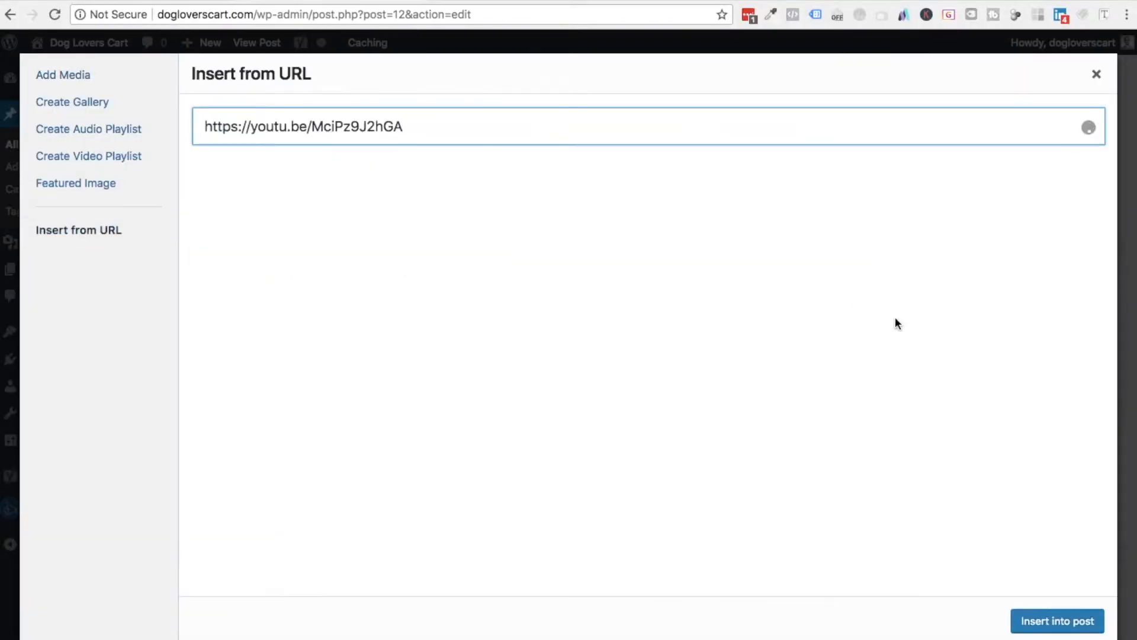
left_click(1049, 622)
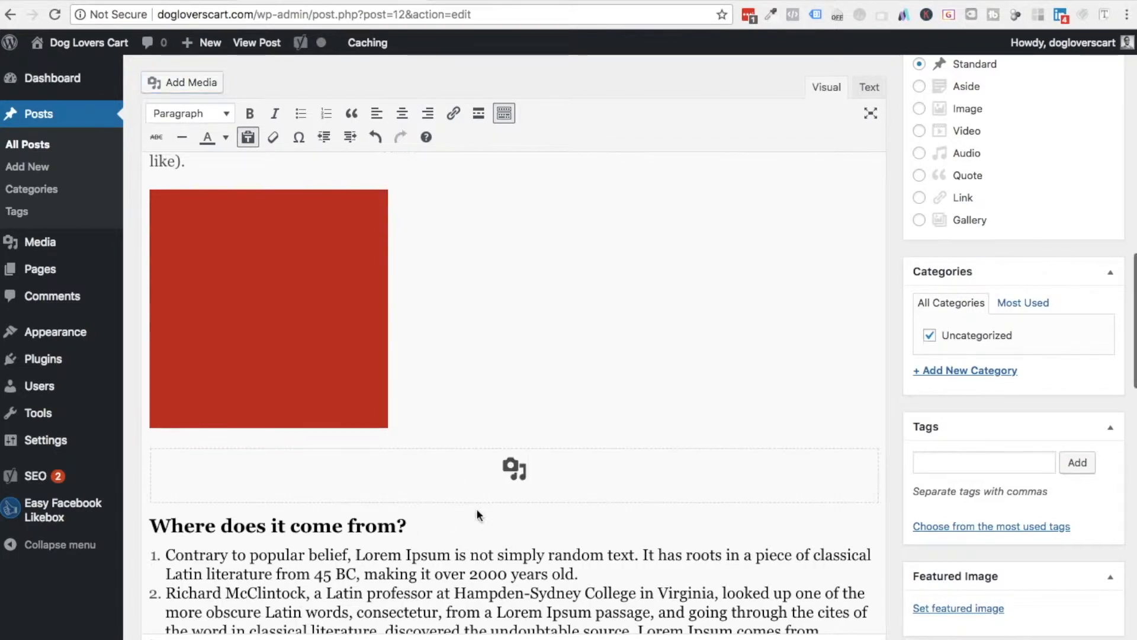
scroll(540, 521, "down", 5)
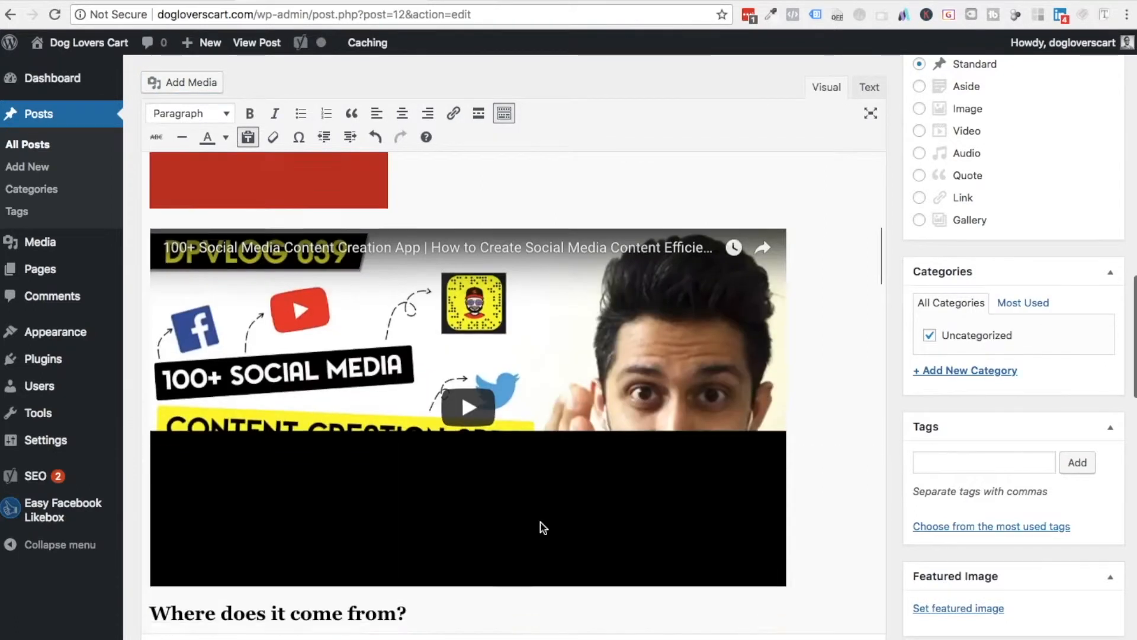
Step: Update the post, review the image and embedded video on the live page, and return to the post editor
scroll(718, 416, "up", 5)
left_click(1085, 325)
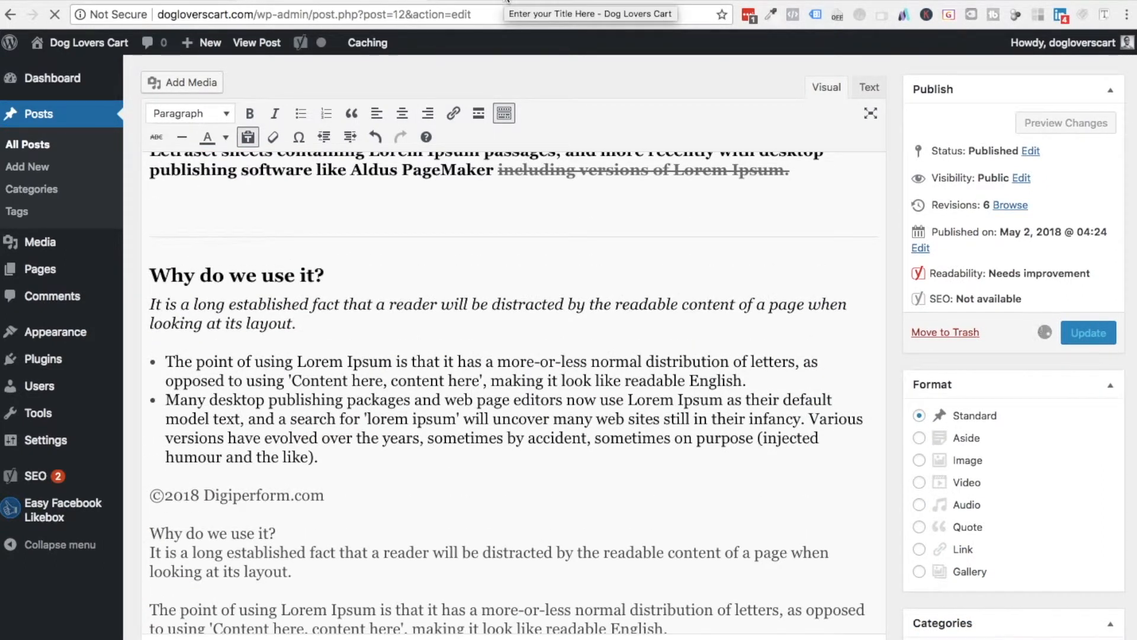
left_click(507, 0)
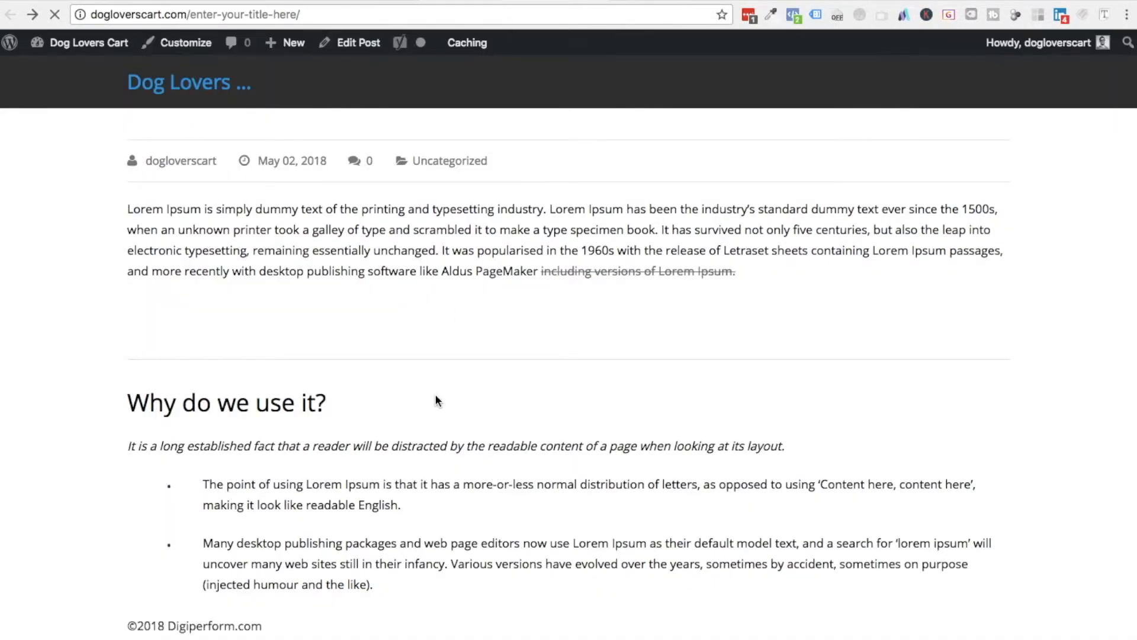
scroll(435, 401, "down", 1)
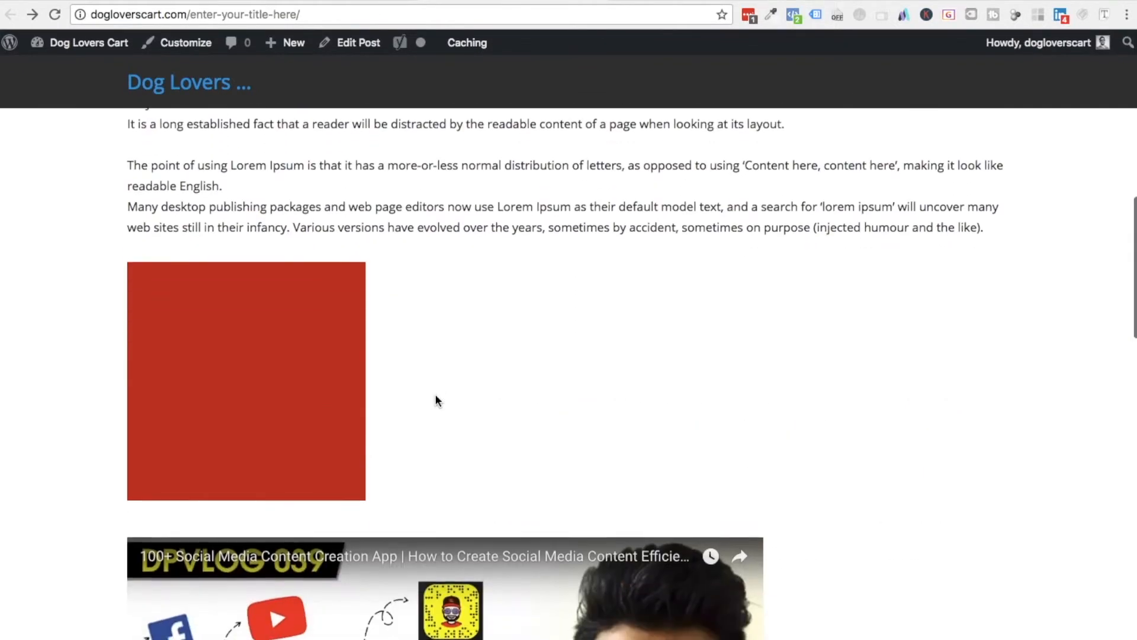
scroll(300, 360, "down", 5)
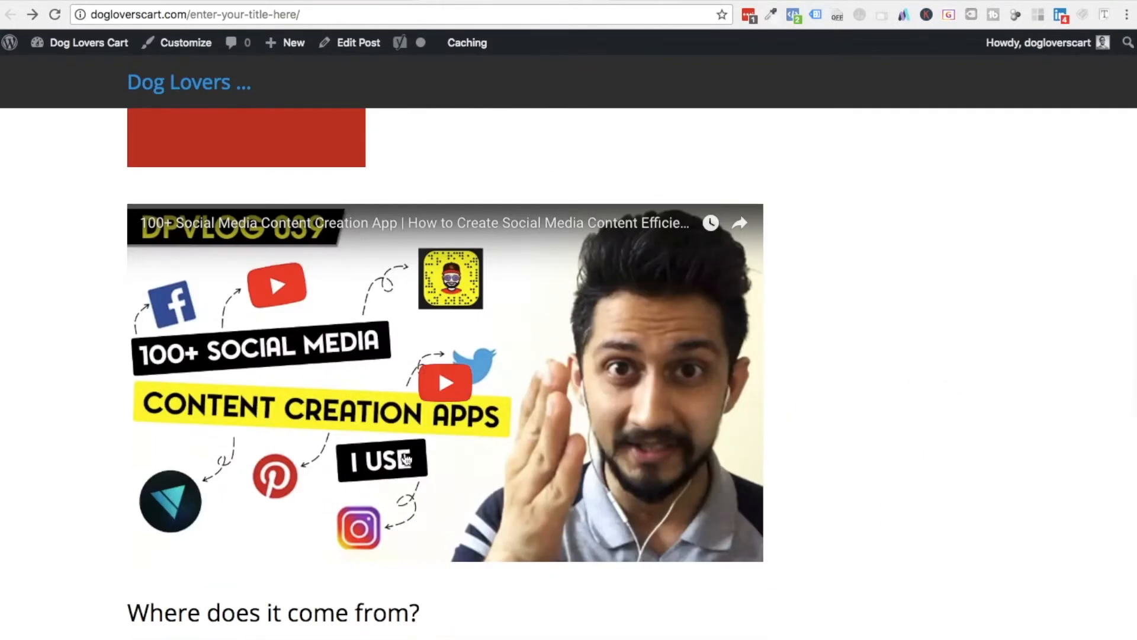
scroll(617, 458, "down", 10)
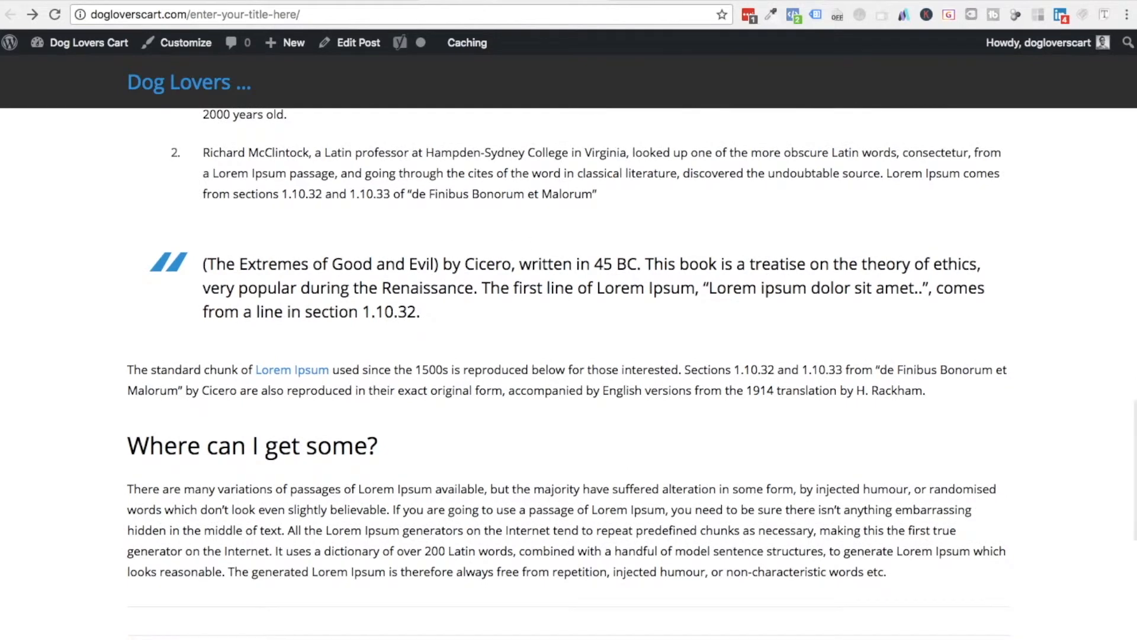
left_click(417, 1)
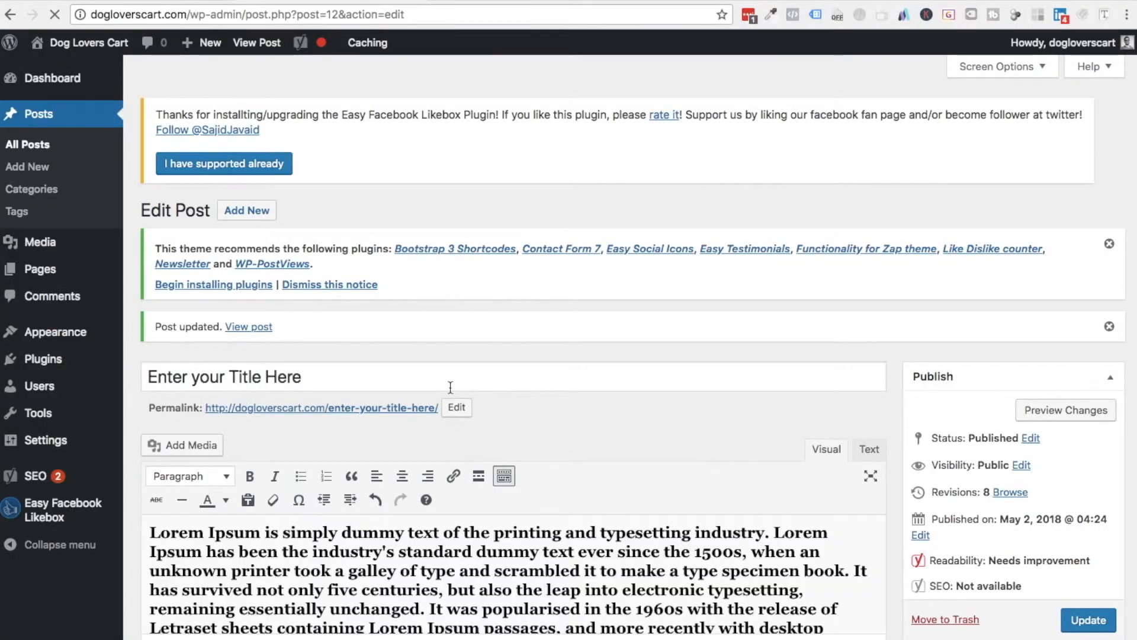
Step: Delete the embedded video from the post and add an empty paragraph beneath the red square image
scroll(585, 514, "down", 10)
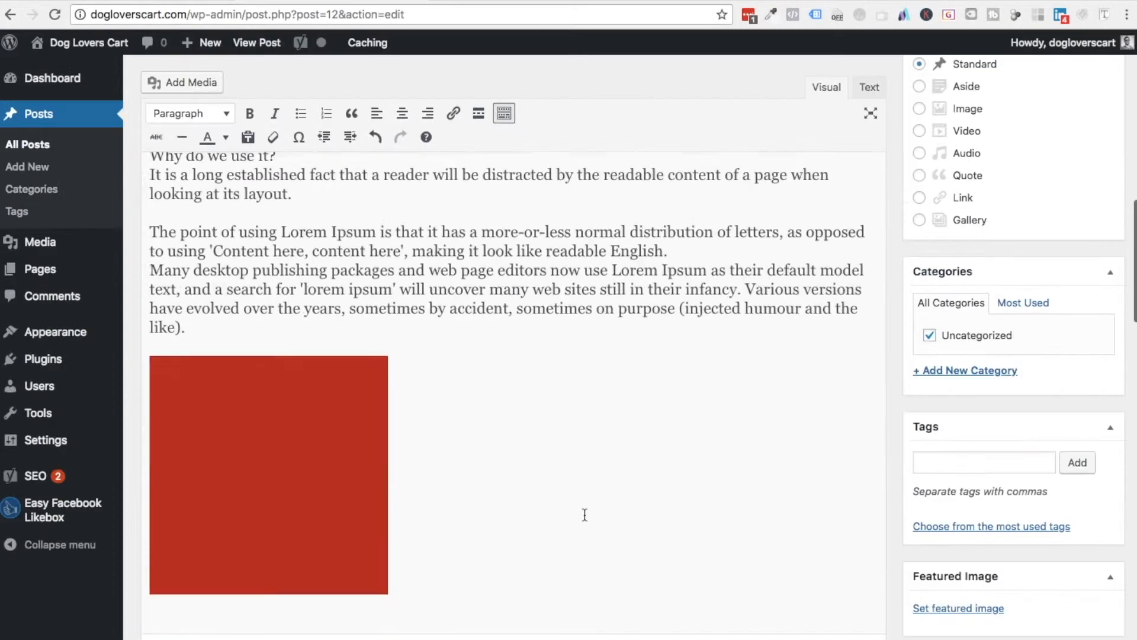
scroll(585, 515, "down", 8)
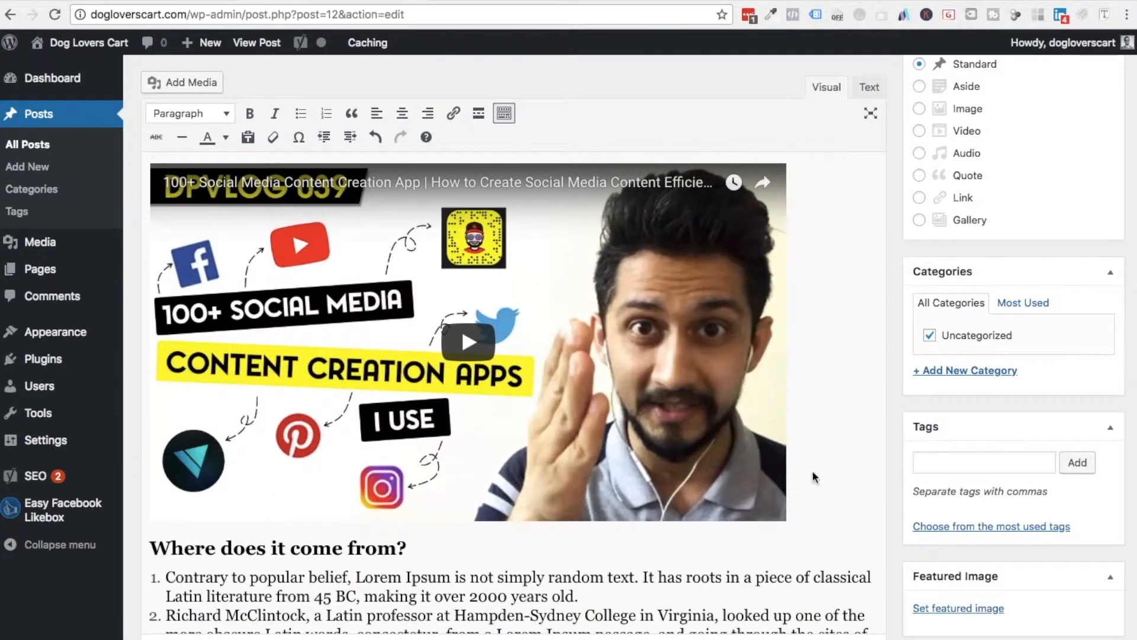
left_click(821, 479)
key("Delete")
left_click(456, 417)
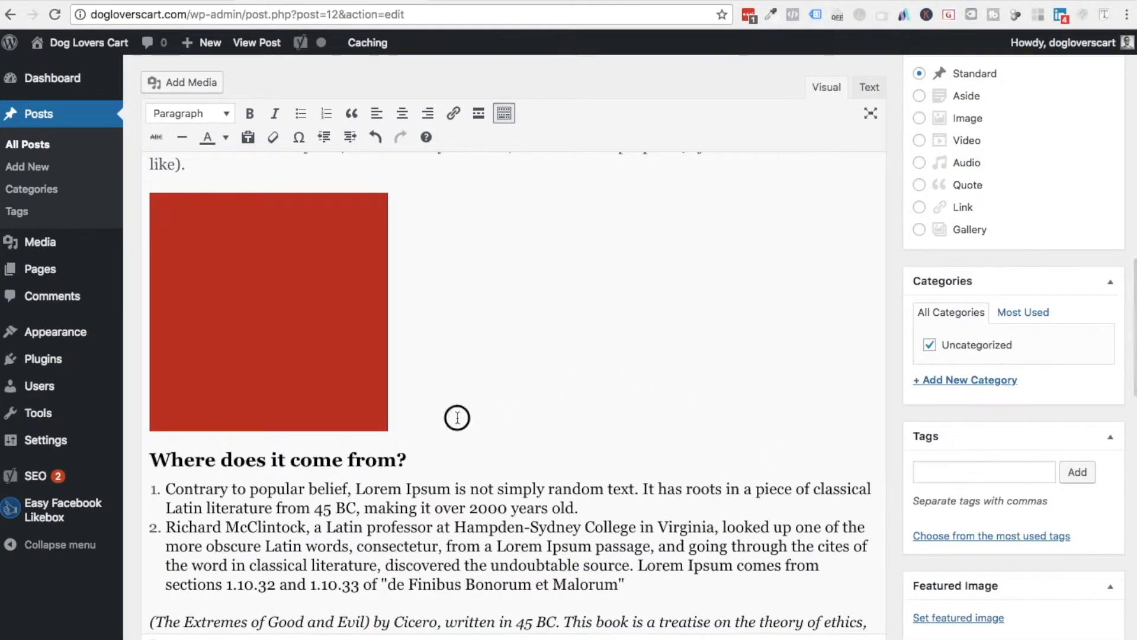
key("Return")
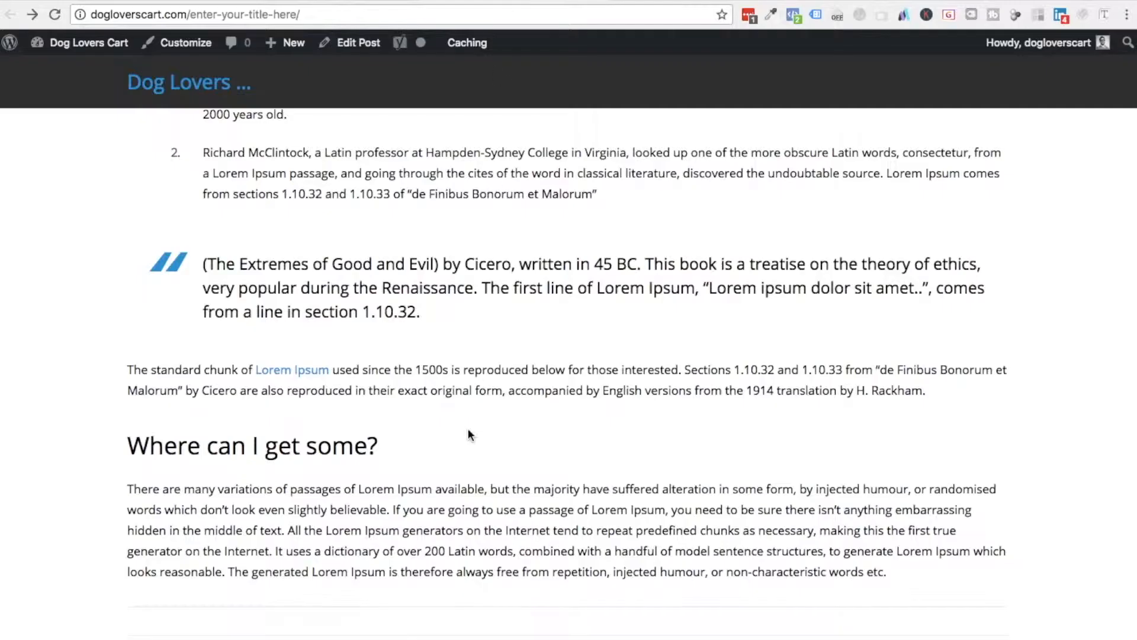
Step: Examine the embedded video's title bar and player controls on the live post by playing and pausing it
scroll(468, 435, "down", 1)
scroll(468, 436, "up", 9)
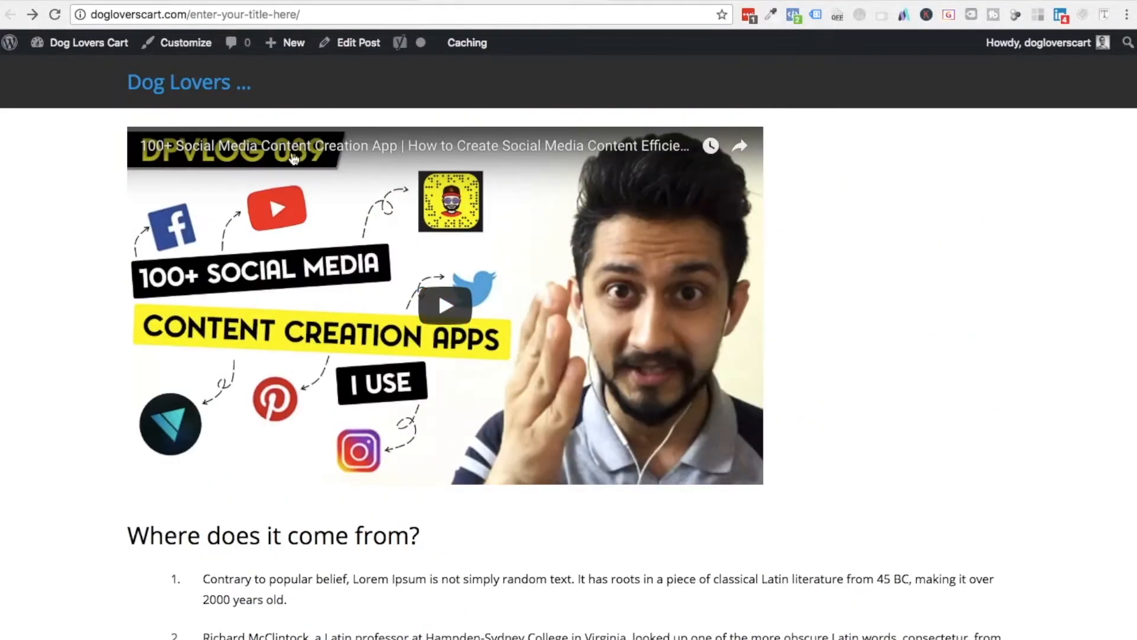
left_click(448, 313)
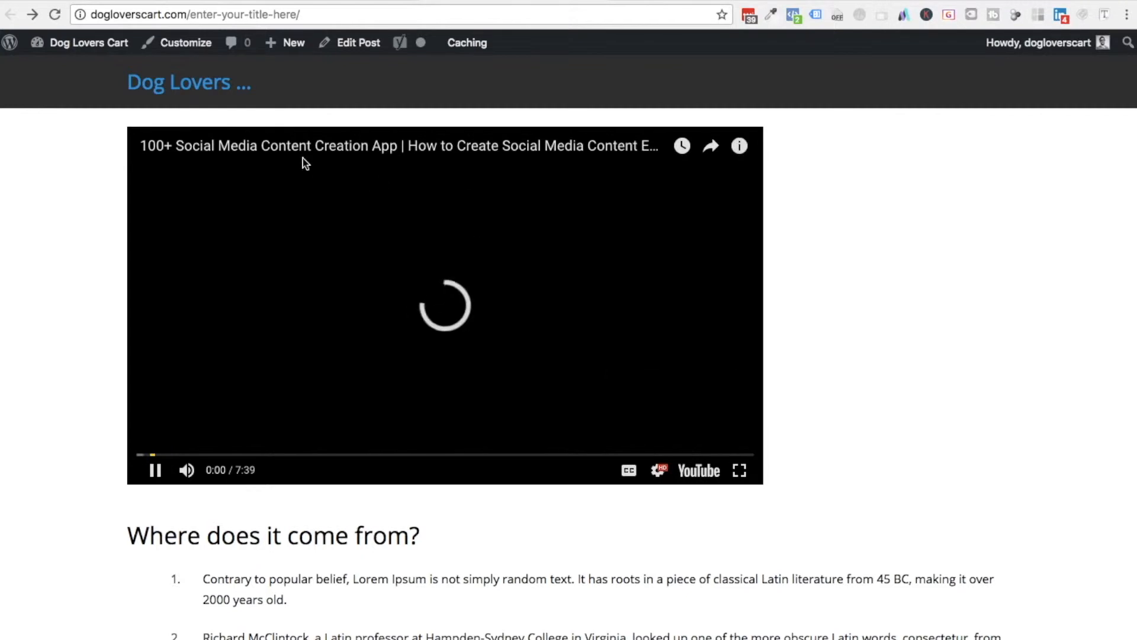
left_click(441, 323)
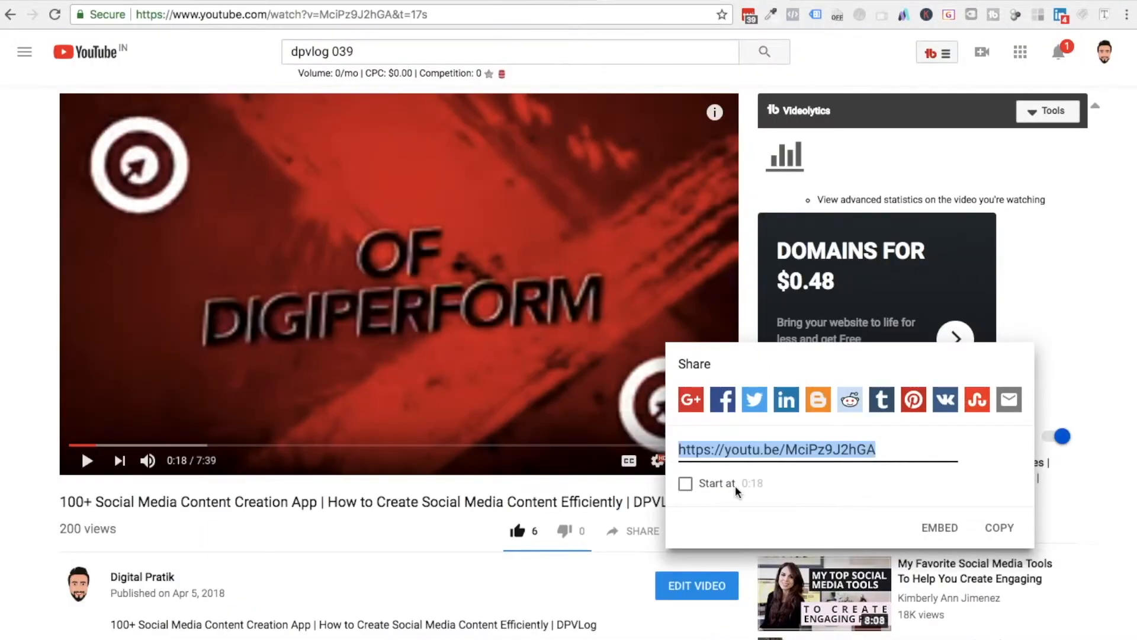
Step: Switch to the DPVLog 039 video page on YouTube and open its embed code options
left_click(541, 609)
left_click(633, 535)
left_click(944, 527)
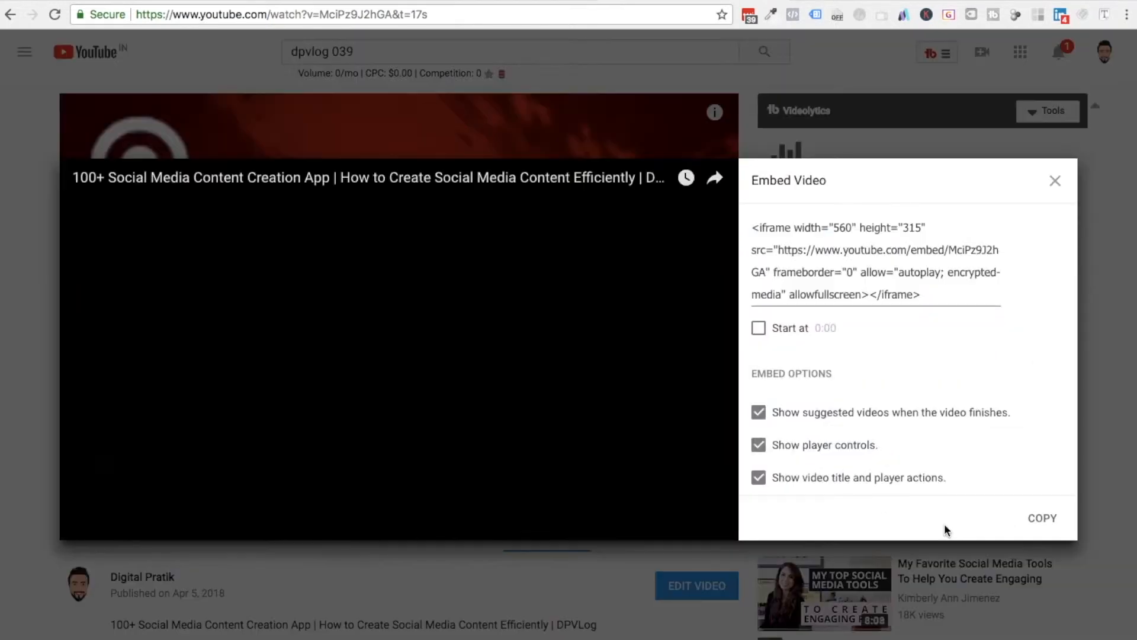
Step: Disable suggested videos, player controls, and video title and player actions for the embed, then copy the resulting embed code
scroll(867, 378, "down", 2)
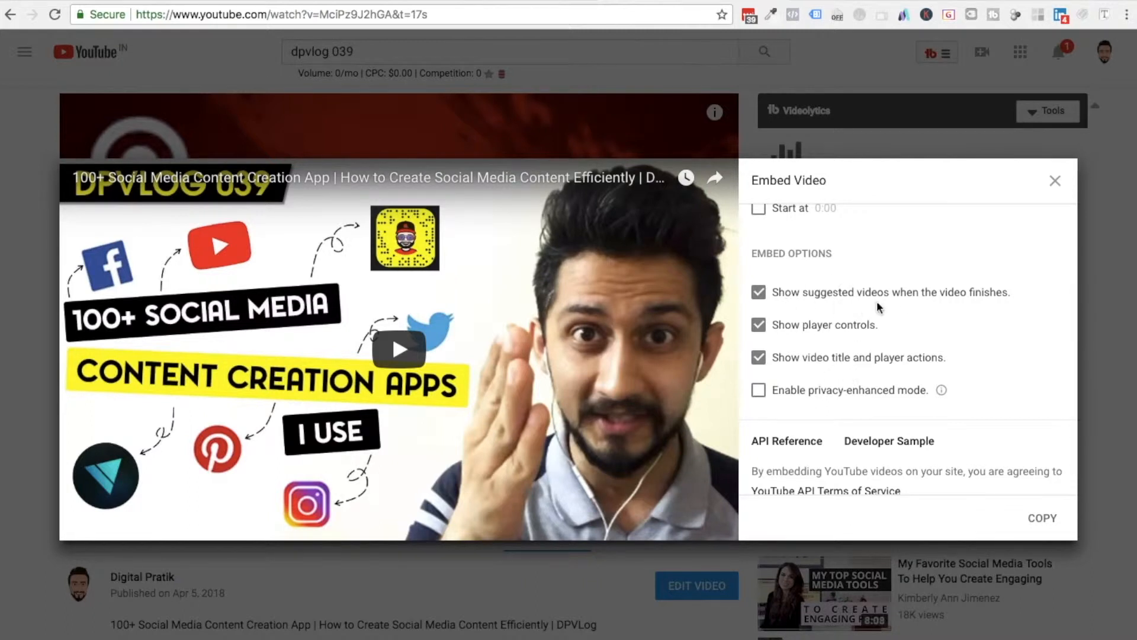
left_click(759, 293)
left_click(760, 325)
left_click(762, 364)
scroll(859, 371, "down", 1)
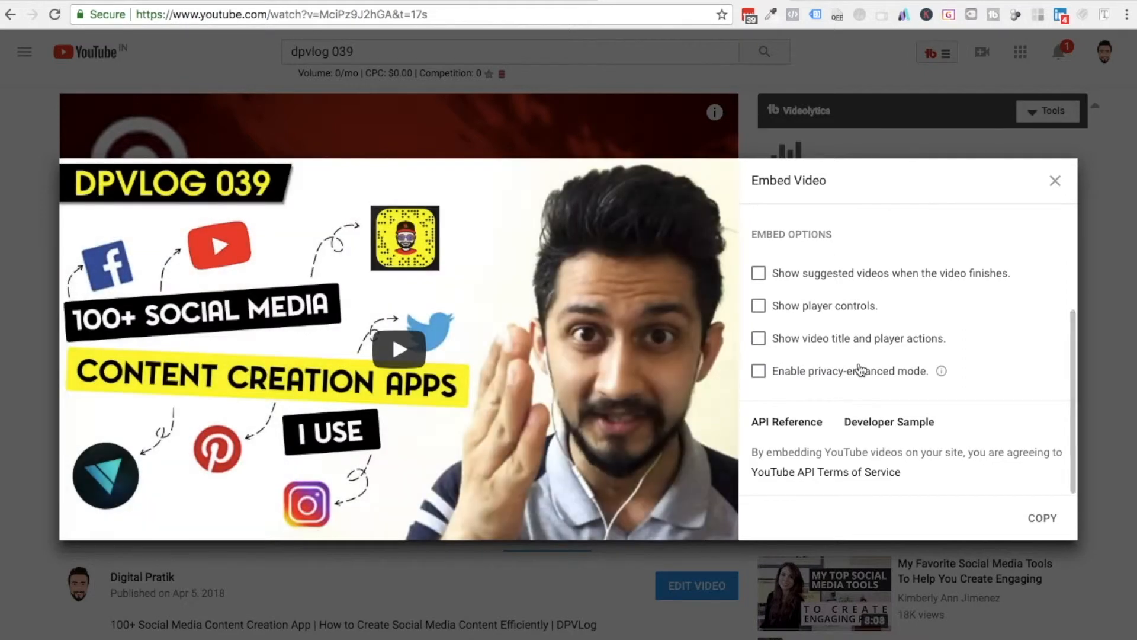
scroll(858, 366, "up", 3)
scroll(858, 361, "down", 1)
scroll(858, 361, "up", 1)
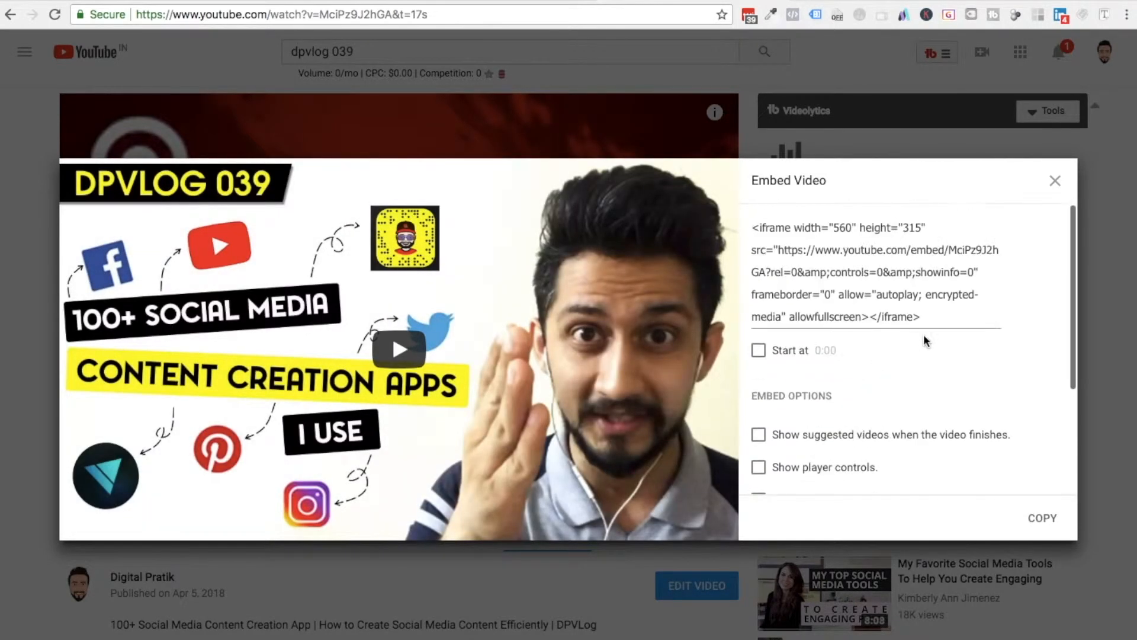
left_click(1043, 517)
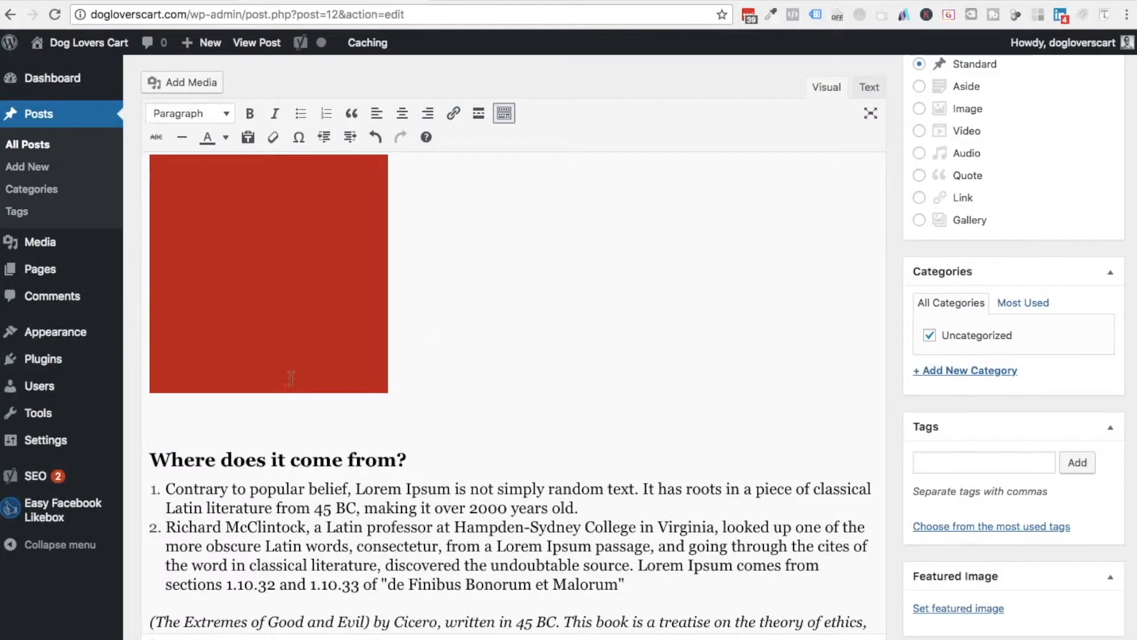
Step: Paste the copied iframe code on its own line below the red square image in the post's HTML, then return to visual editing
left_click(869, 89)
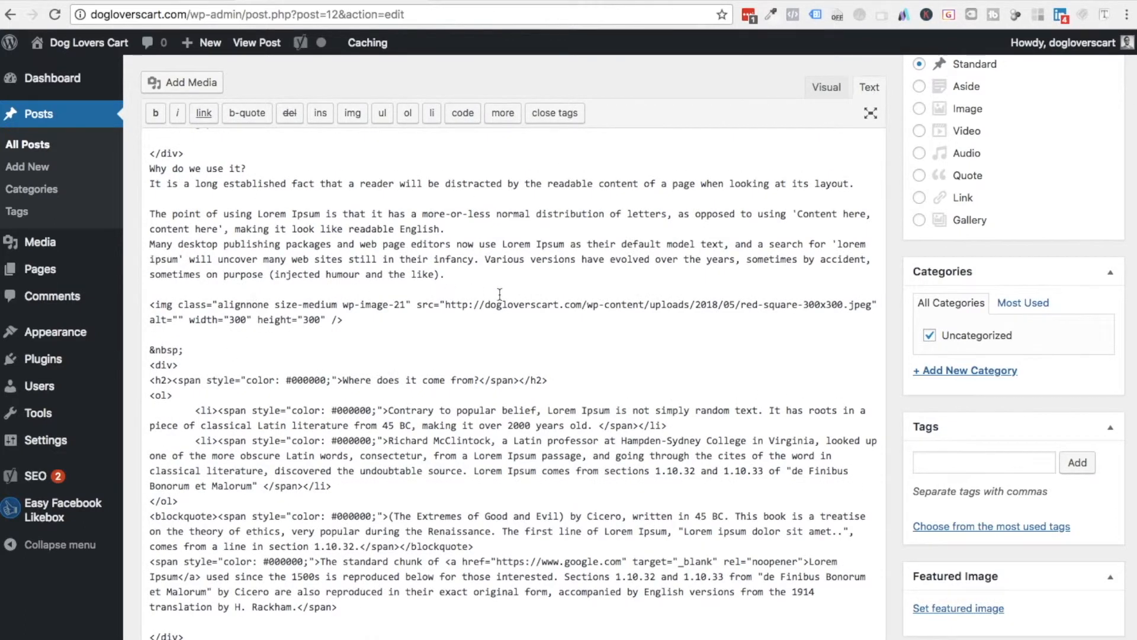
left_click(372, 318)
key("Return")
key("Return")
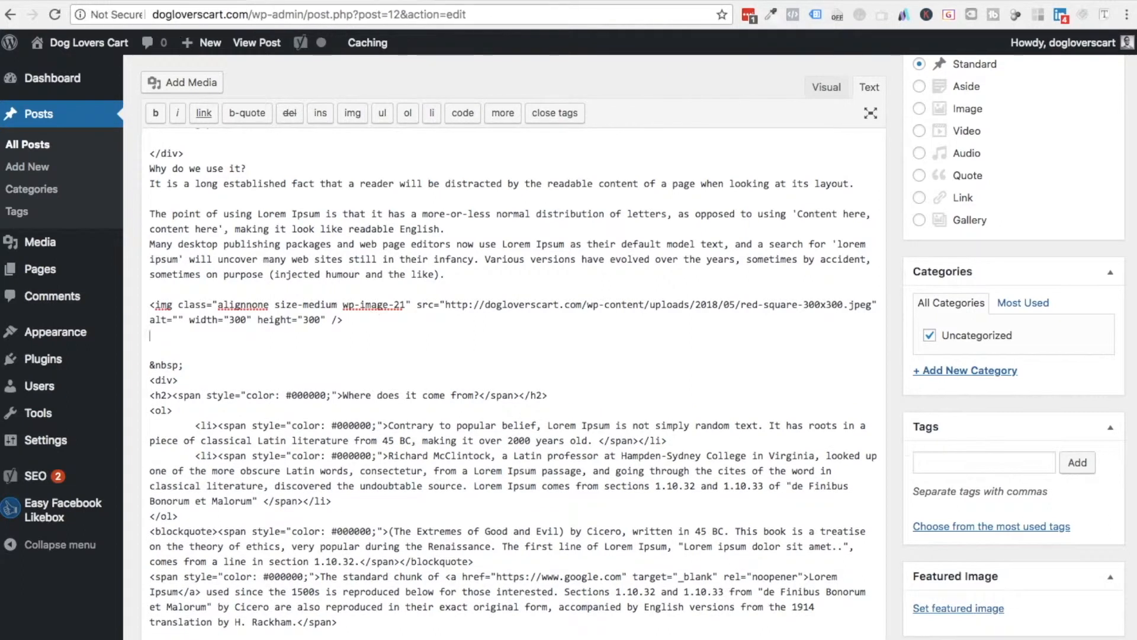
key("ctrl+v")
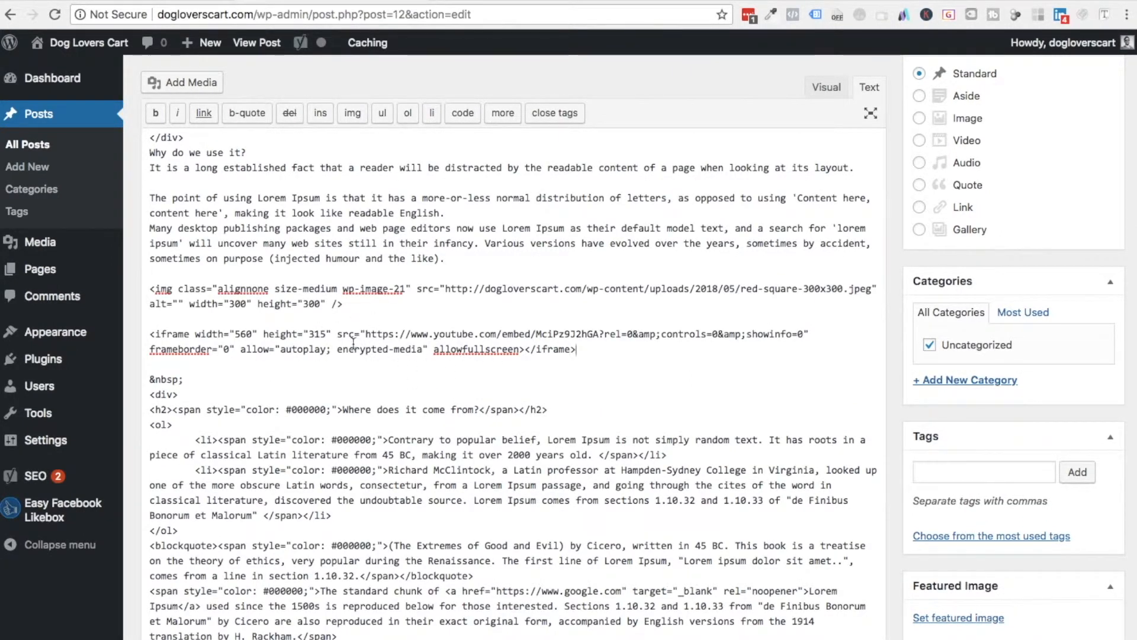
left_click(821, 90)
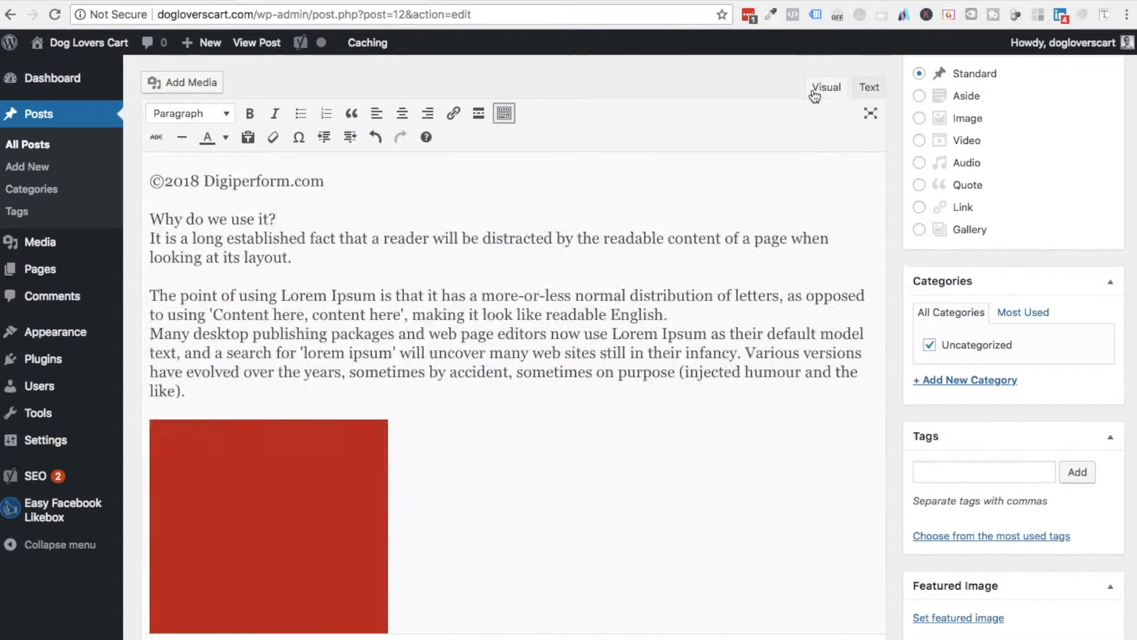
scroll(643, 389, "up", 3)
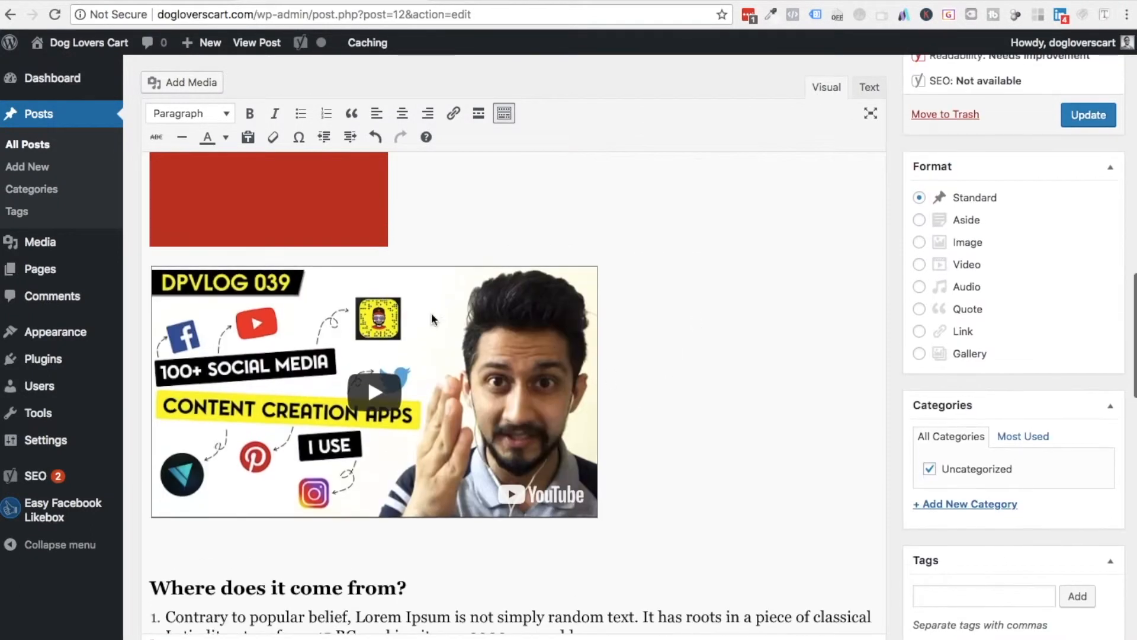
Step: Update the post, reload the live page and play the newly embedded video with the sound muted
left_click(1079, 118)
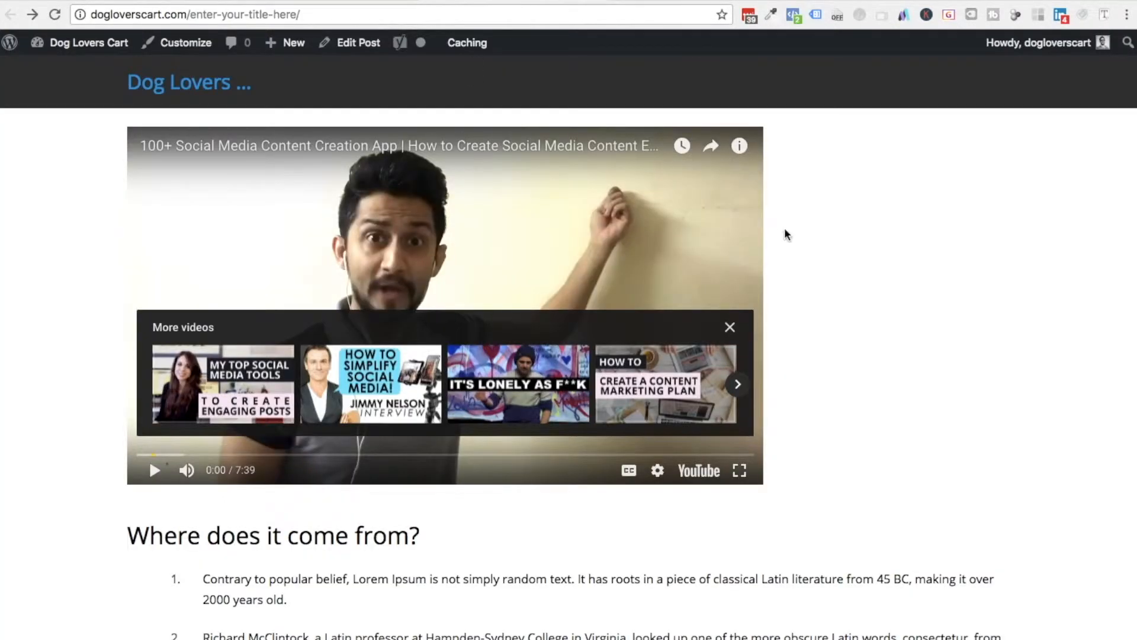
key("super+r")
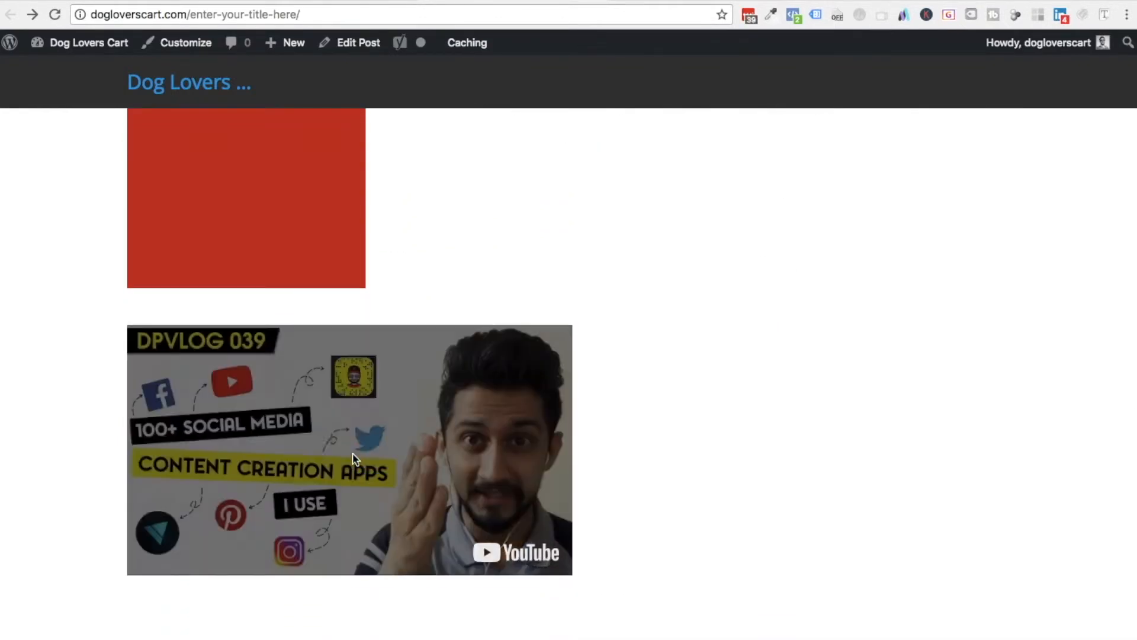
left_click(353, 459)
key("XF86AudioMute")
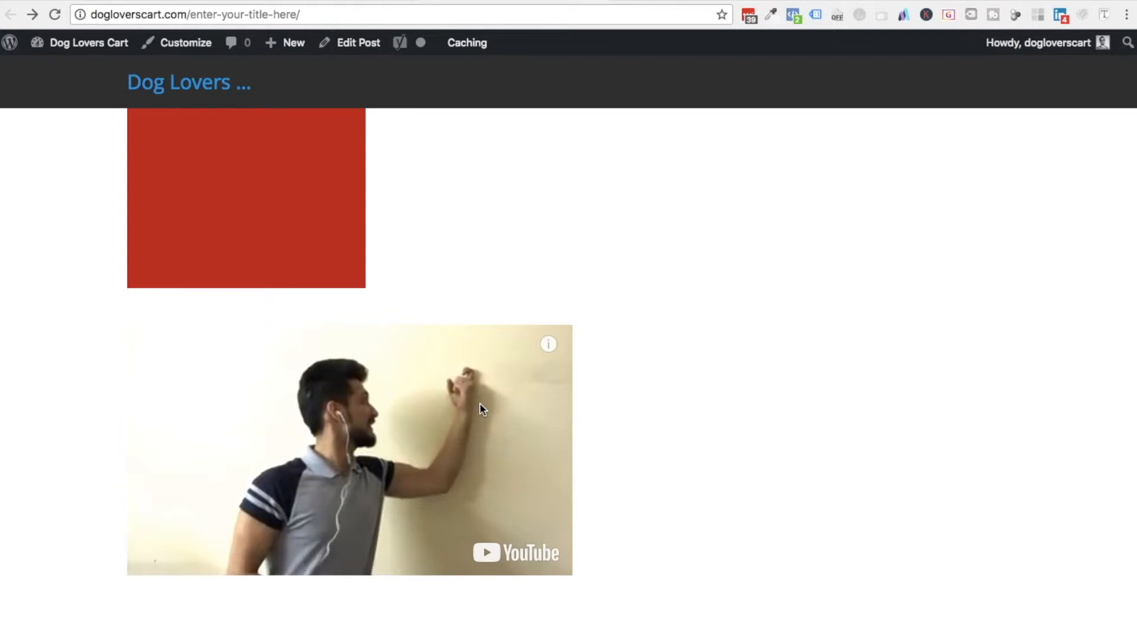
Step: Return to the post editor and examine the post's HTML source down to the red square image code
left_click(363, 3)
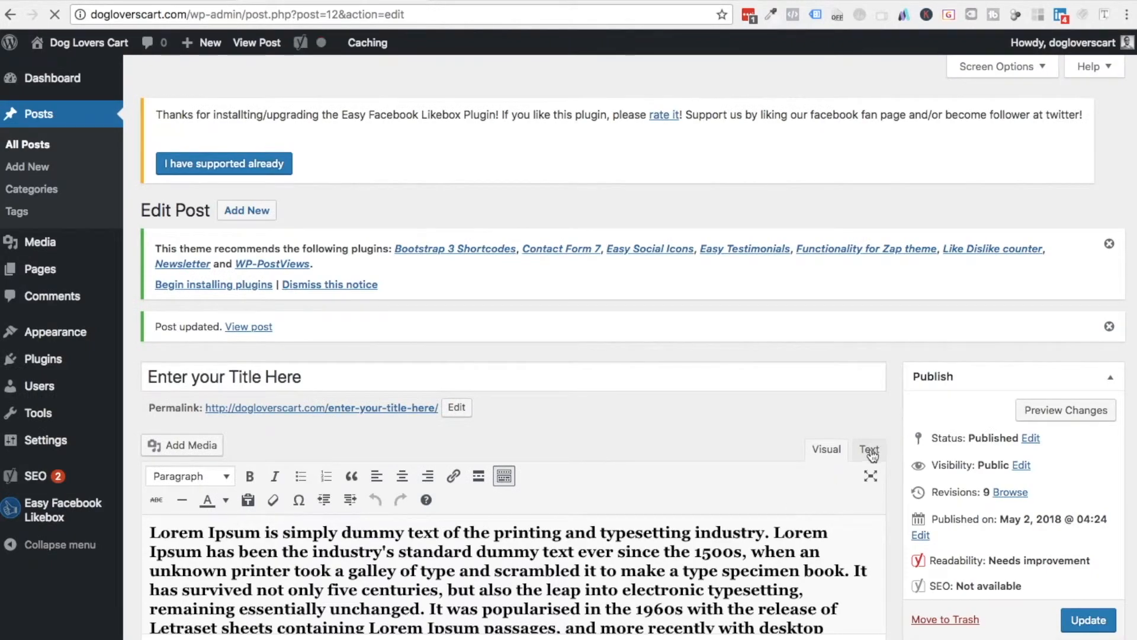
left_click(869, 452)
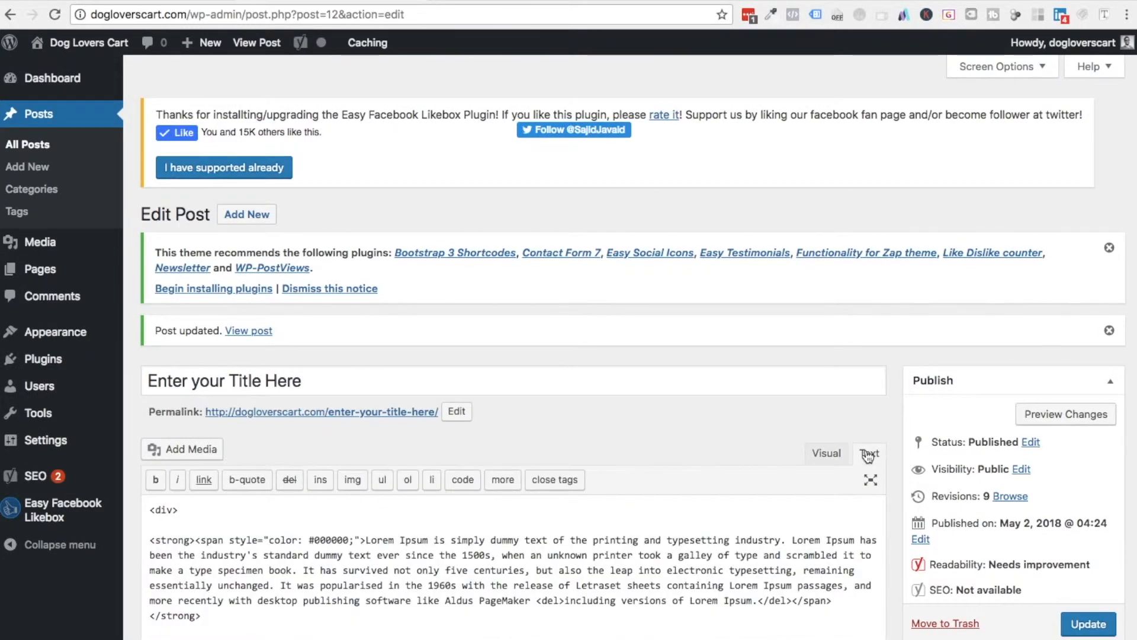
scroll(869, 455, "down", 6)
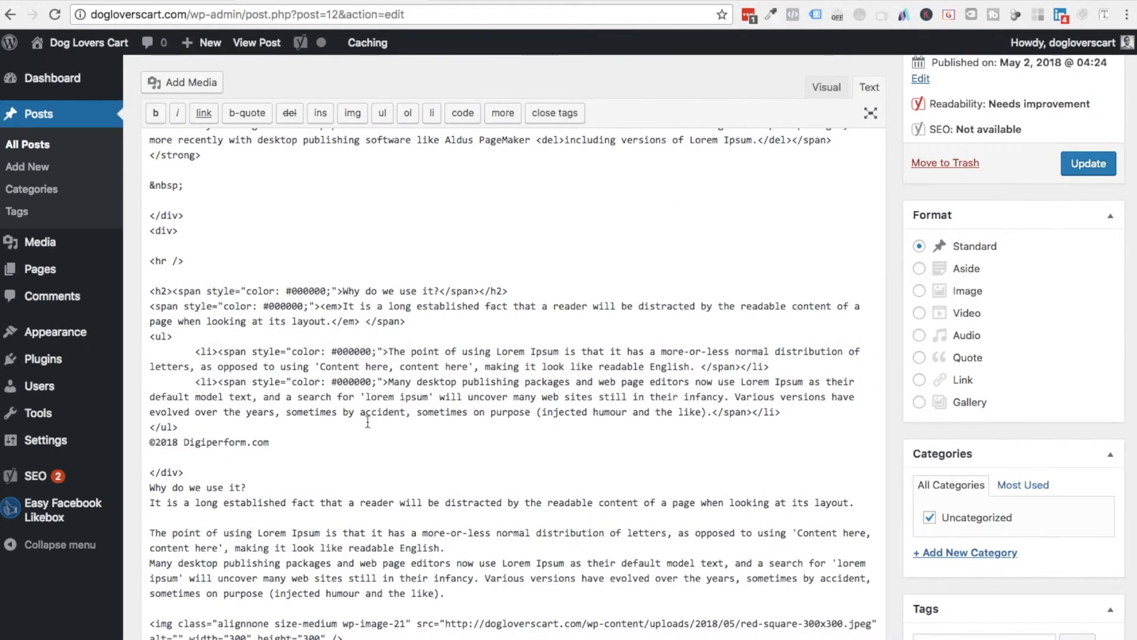
scroll(345, 387, "down", 1)
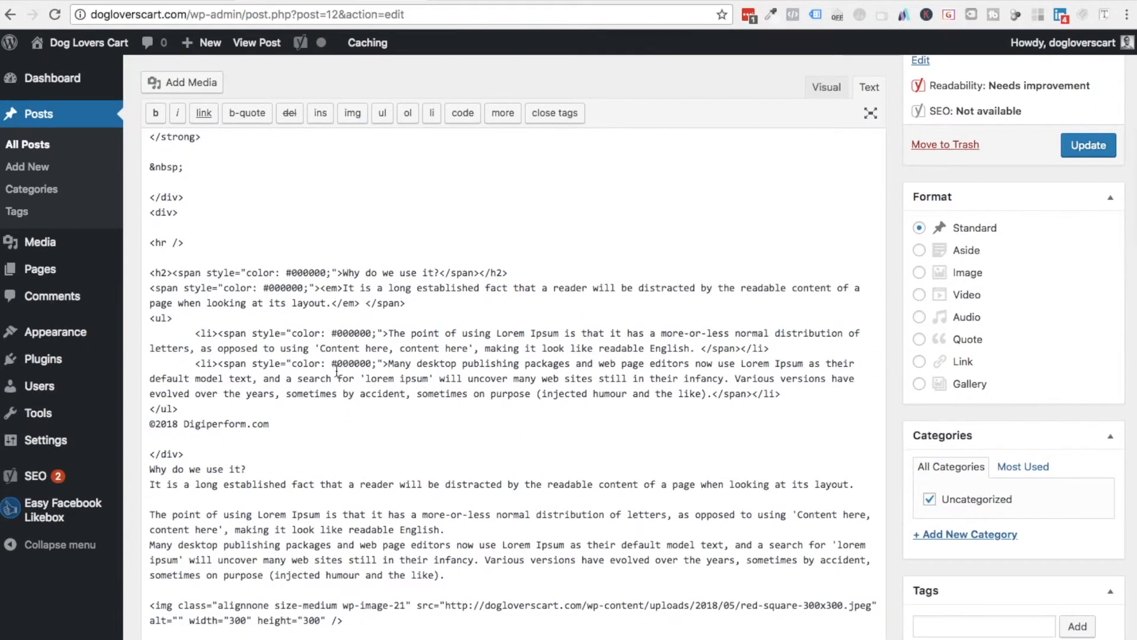
Step: Add autoplay=1 directly after the question mark in the YouTube iframe's source URL in the post's HTML
scroll(231, 318, "down", 2)
scroll(262, 438, "up", 5)
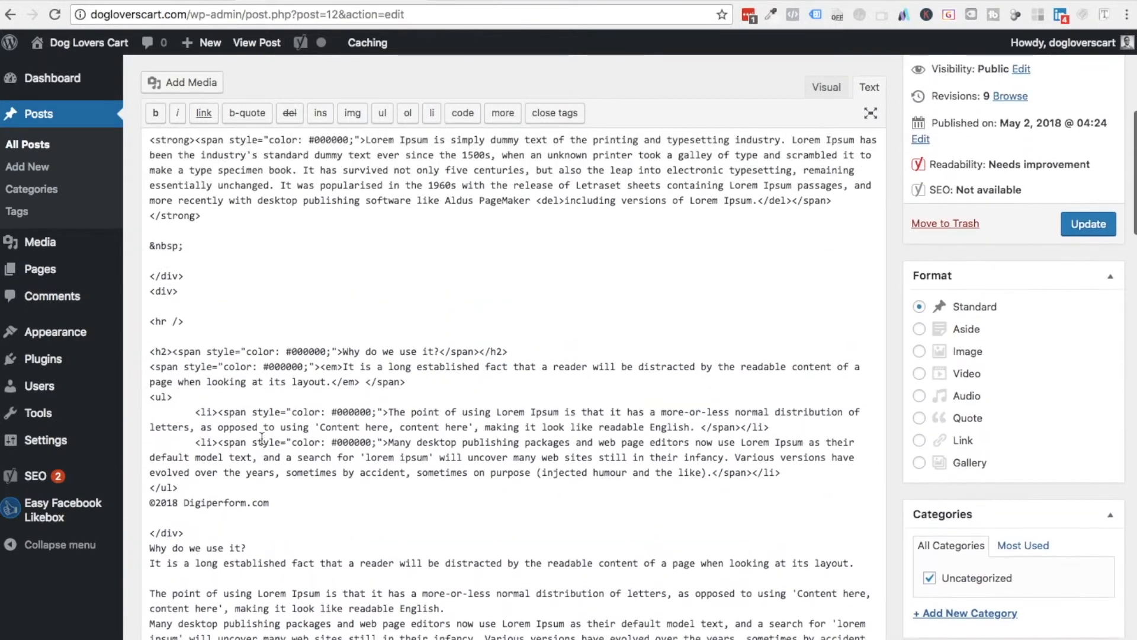
scroll(262, 402, "down", 3)
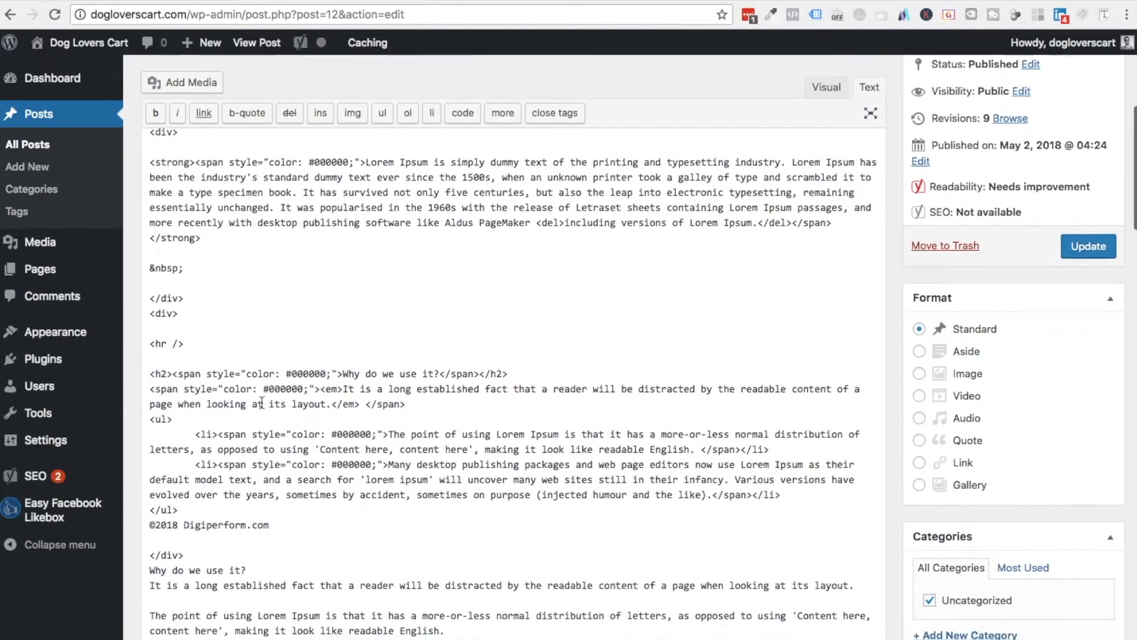
scroll(402, 465, "down", 8)
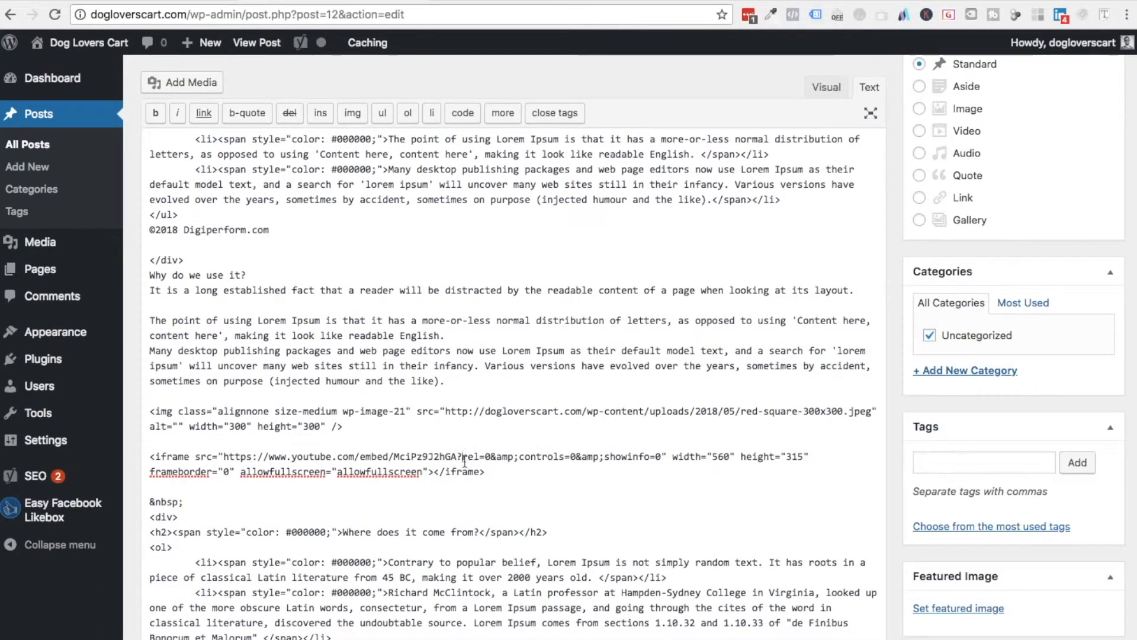
key("super+plus")
key("super+plus")
key("super+plus")
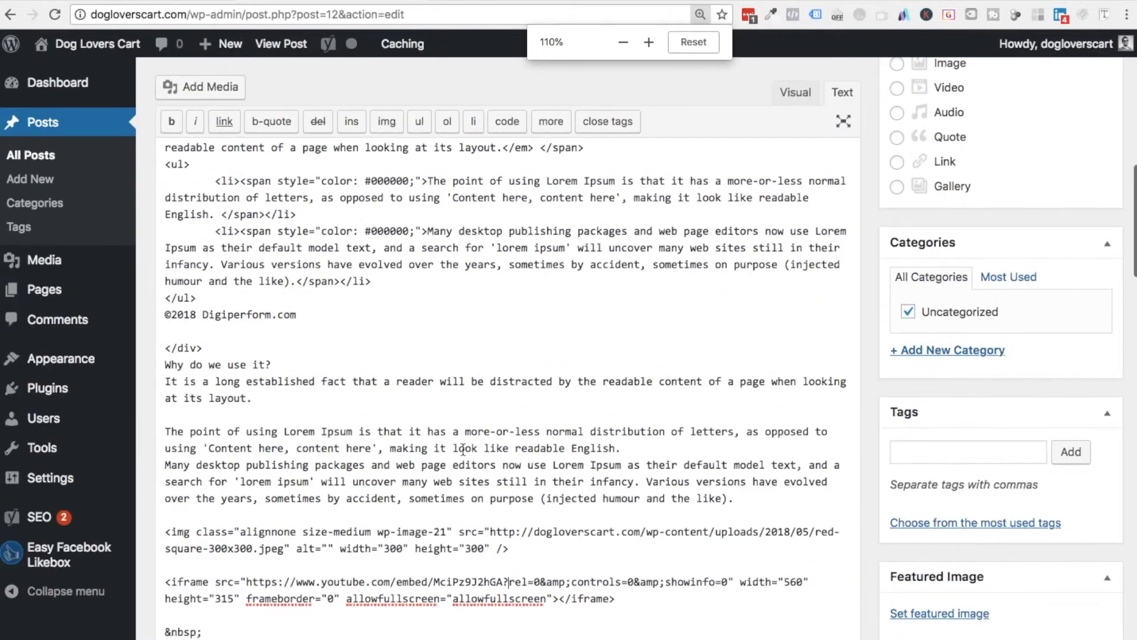
key("super+plus")
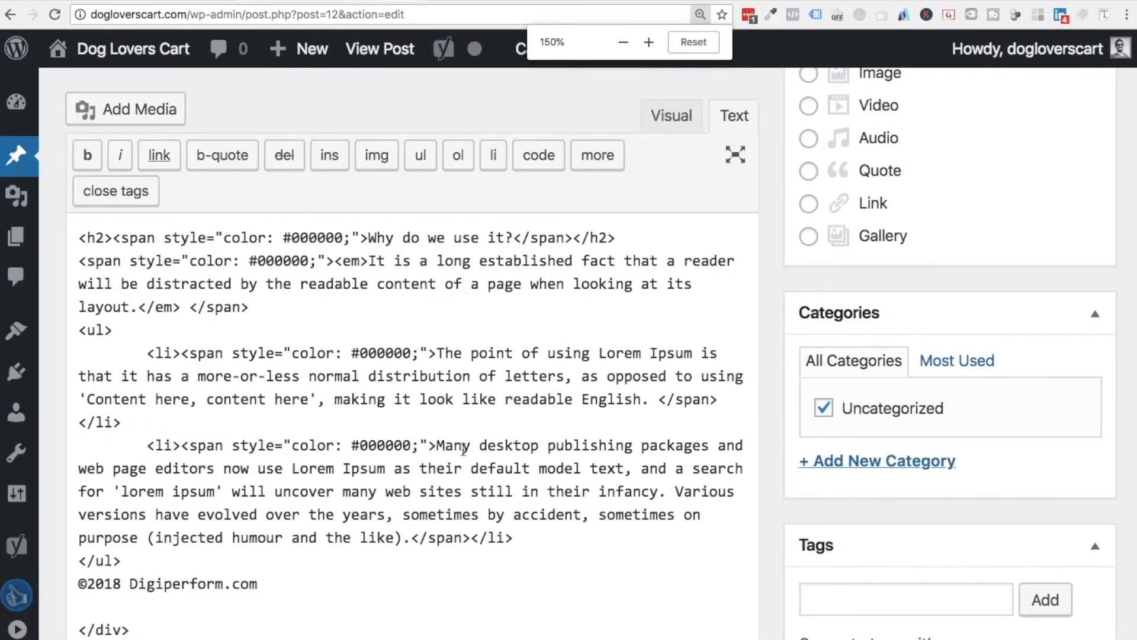
scroll(463, 450, "down", 5)
scroll(463, 450, "down", 5)
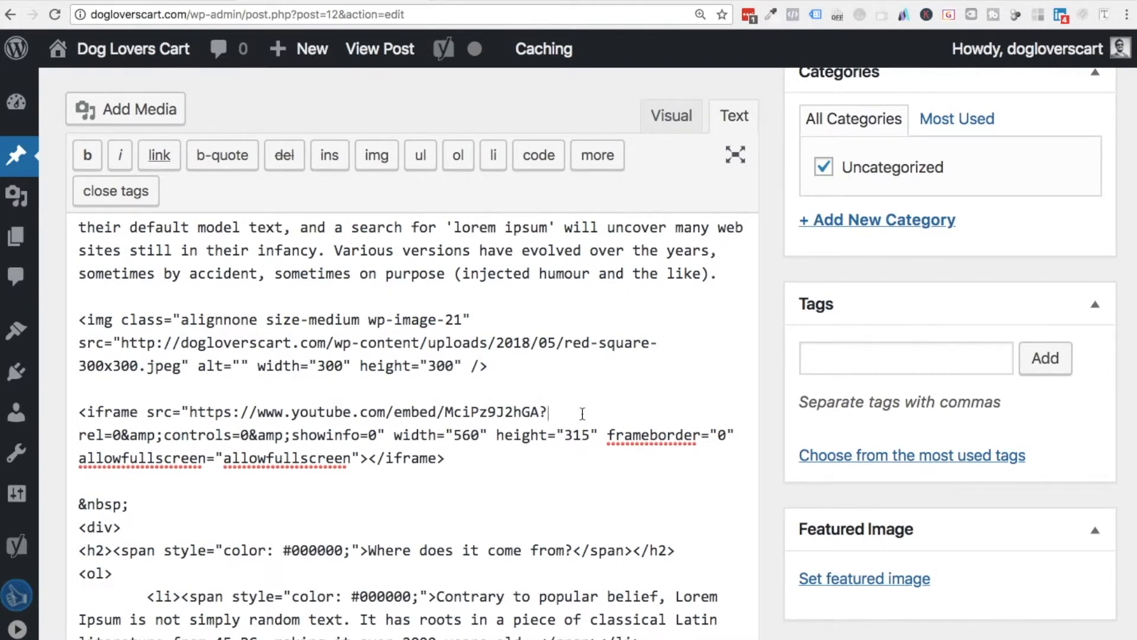
type("autoplay=")
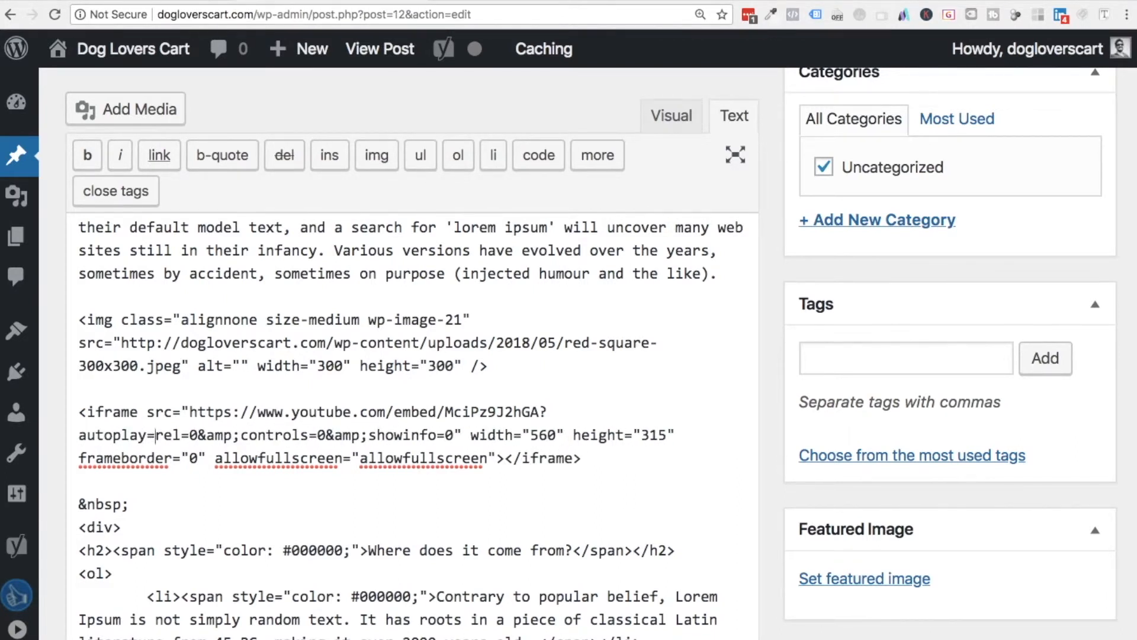
type("1")
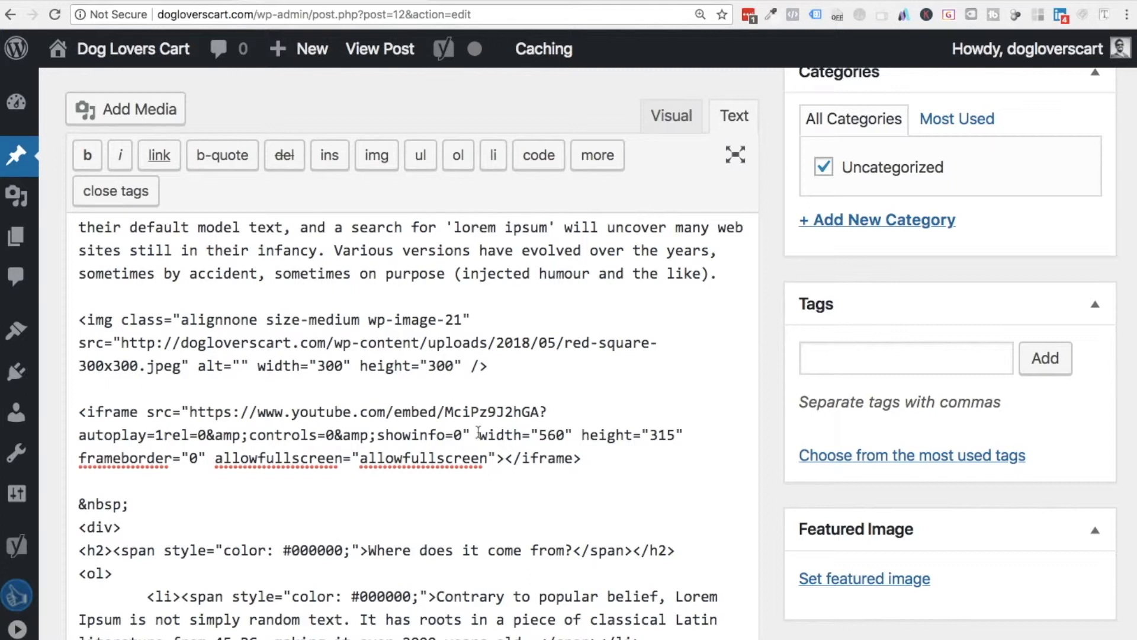
Step: Insert the separator &amp; between autoplay=1 and rel=0 in the iframe's source URL
left_click_drag(208, 435, 247, 434)
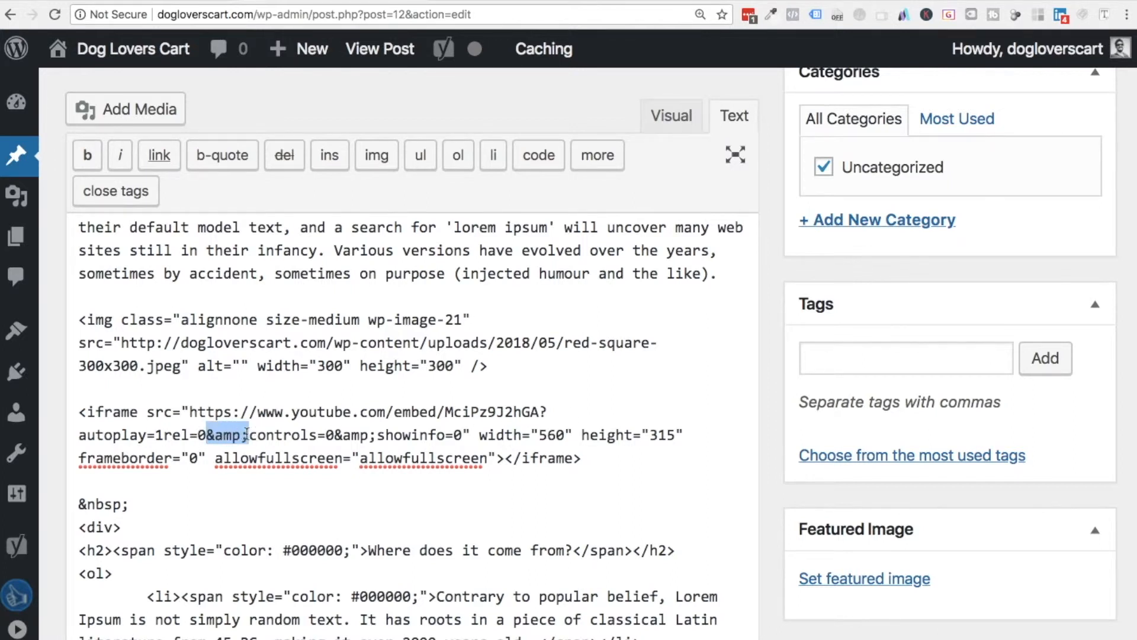
left_click(165, 437)
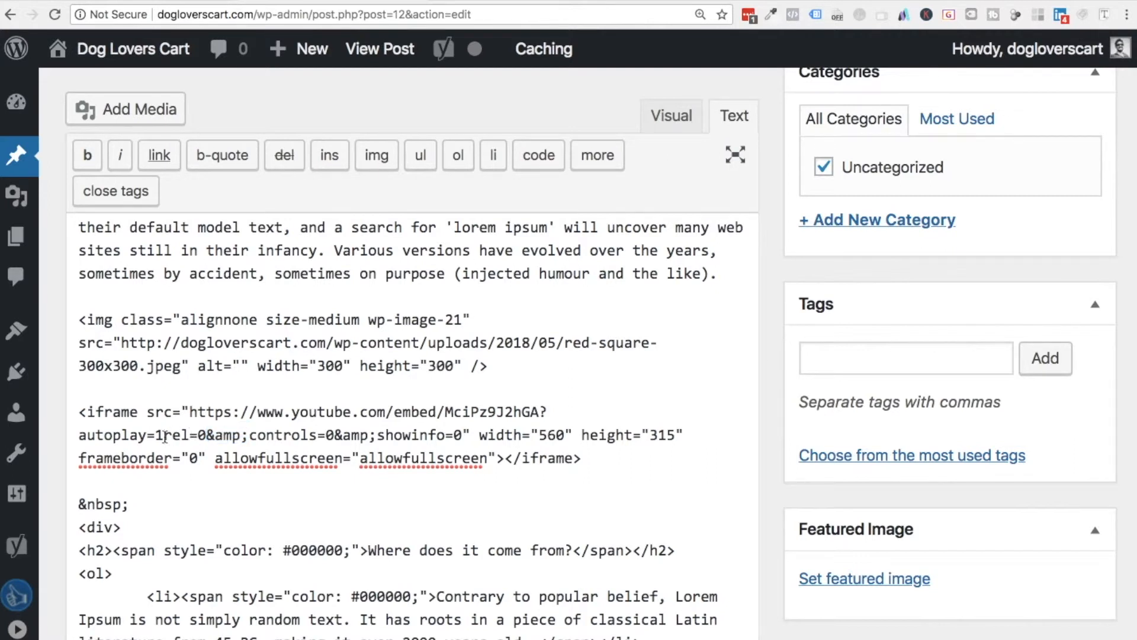
type("&amp;")
left_click_drag(207, 436, 80, 436)
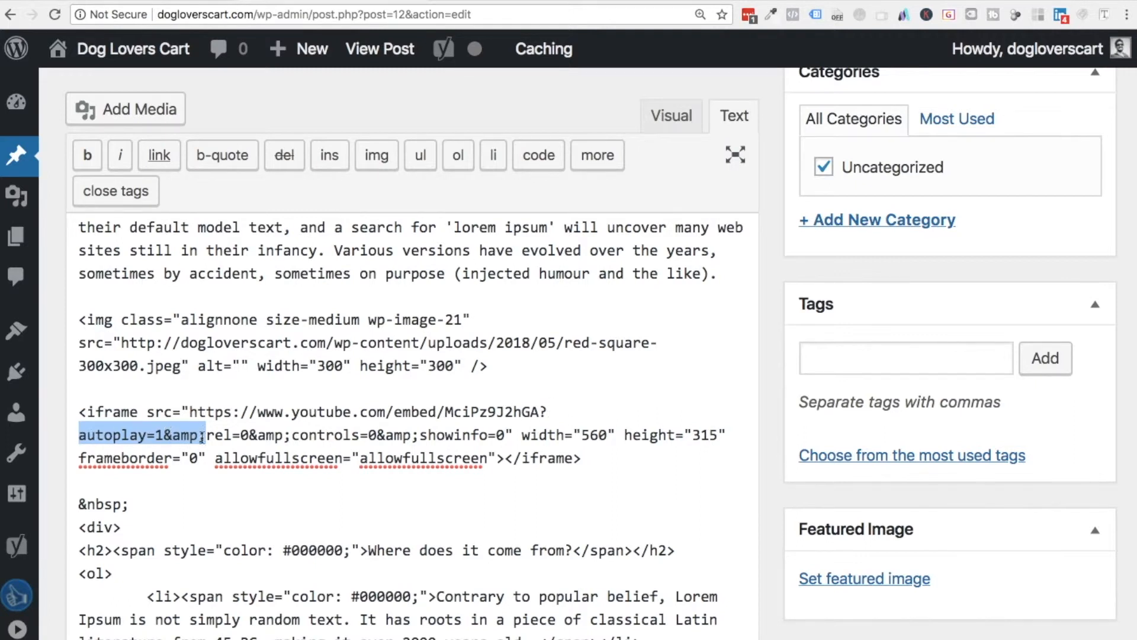
Step: Update the post and check the video's autoplay on the reloaded live page at 100% zoom with the sound muted
scroll(767, 371, "up", 15)
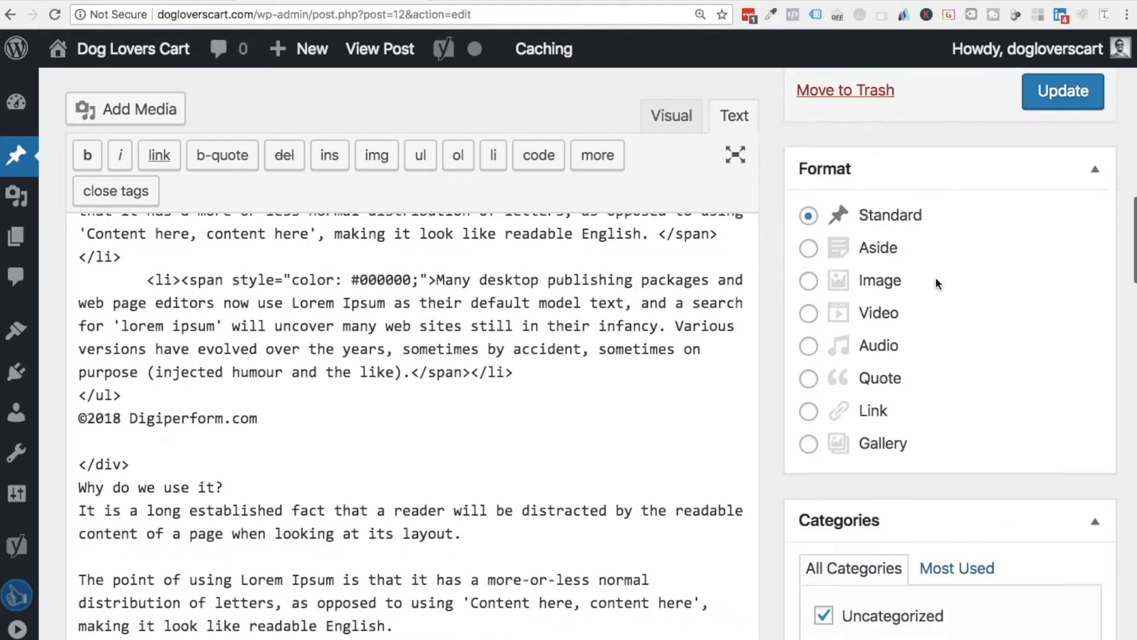
left_click(1056, 478)
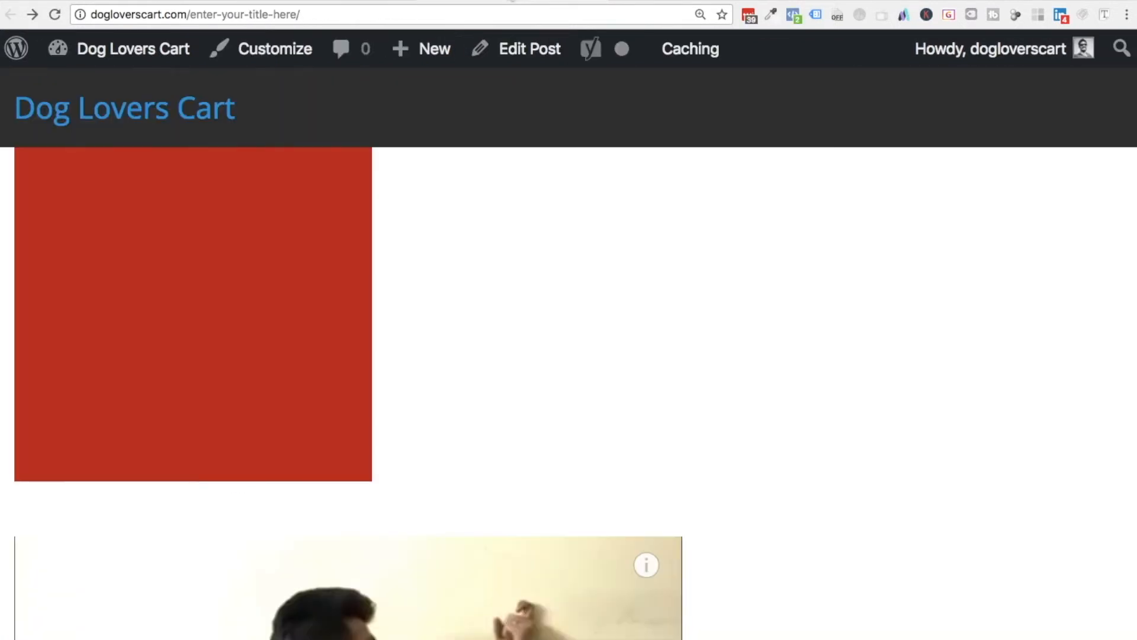
left_click(700, 14)
left_click(687, 43)
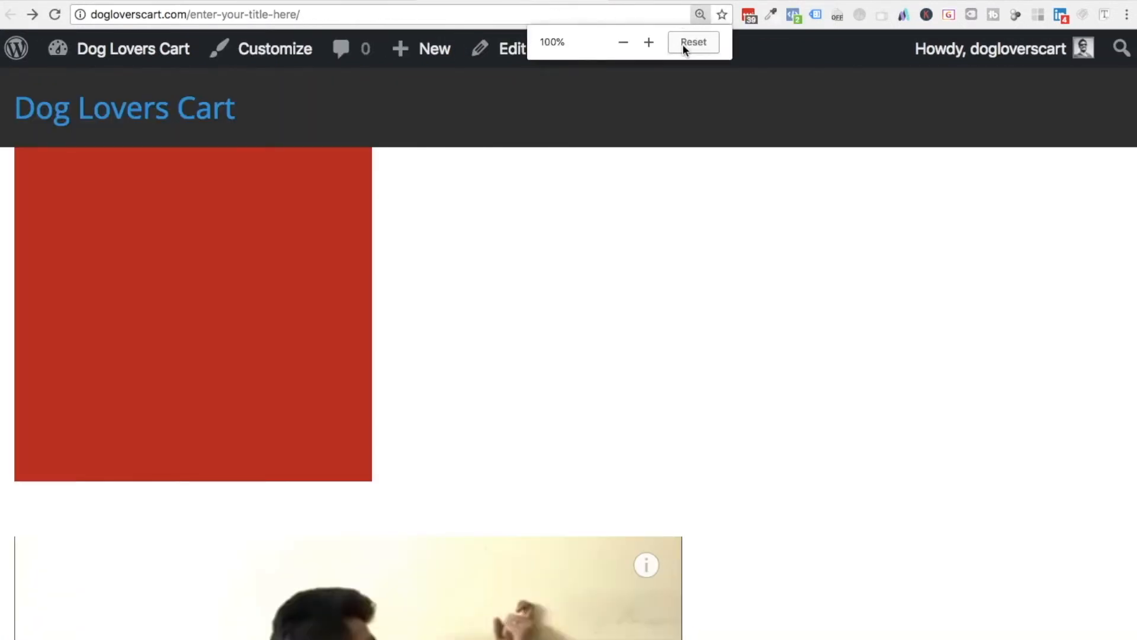
key("super+r")
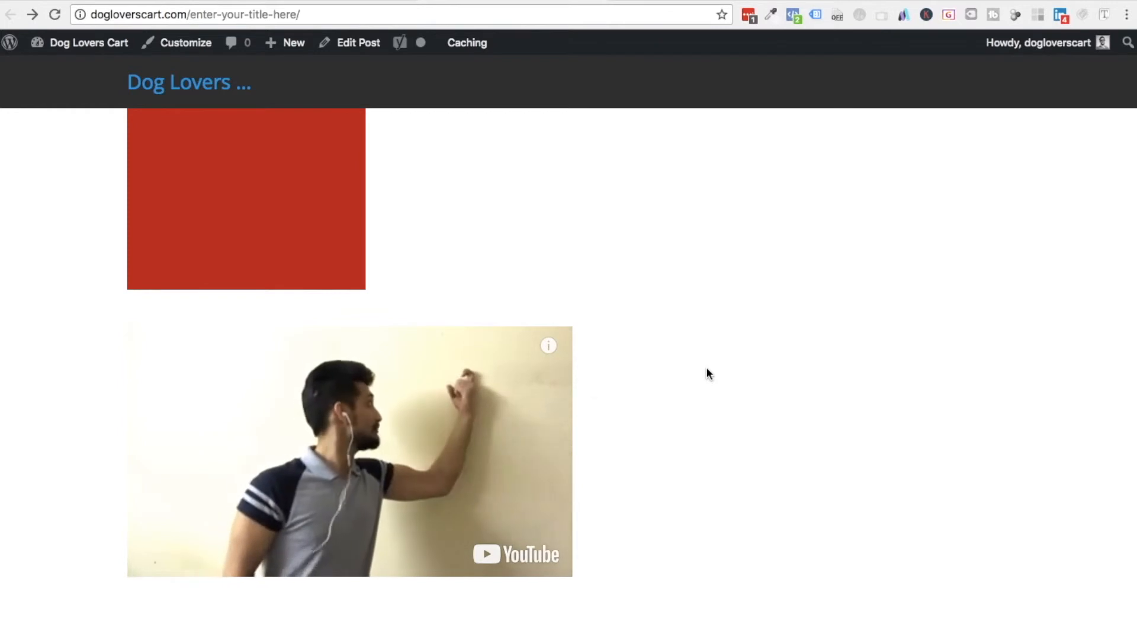
key("XF86AudioRaiseVolume")
key("XF86AudioMute")
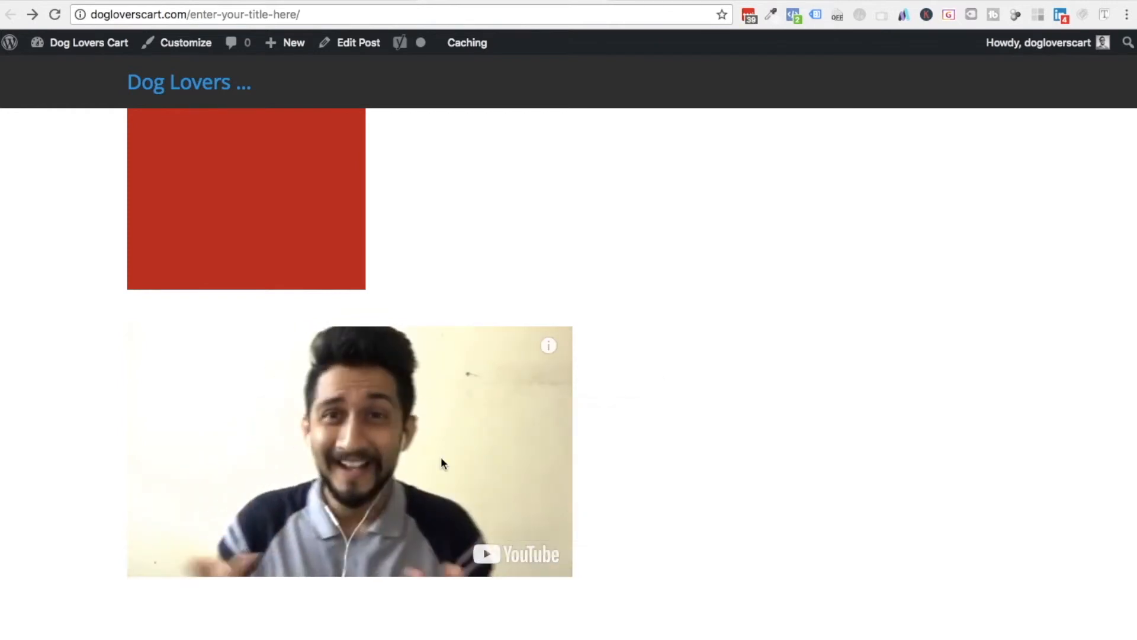
Step: Return to the post editor, set the iframe's autoplay parameter to 0 and update the post
left_click(344, 42)
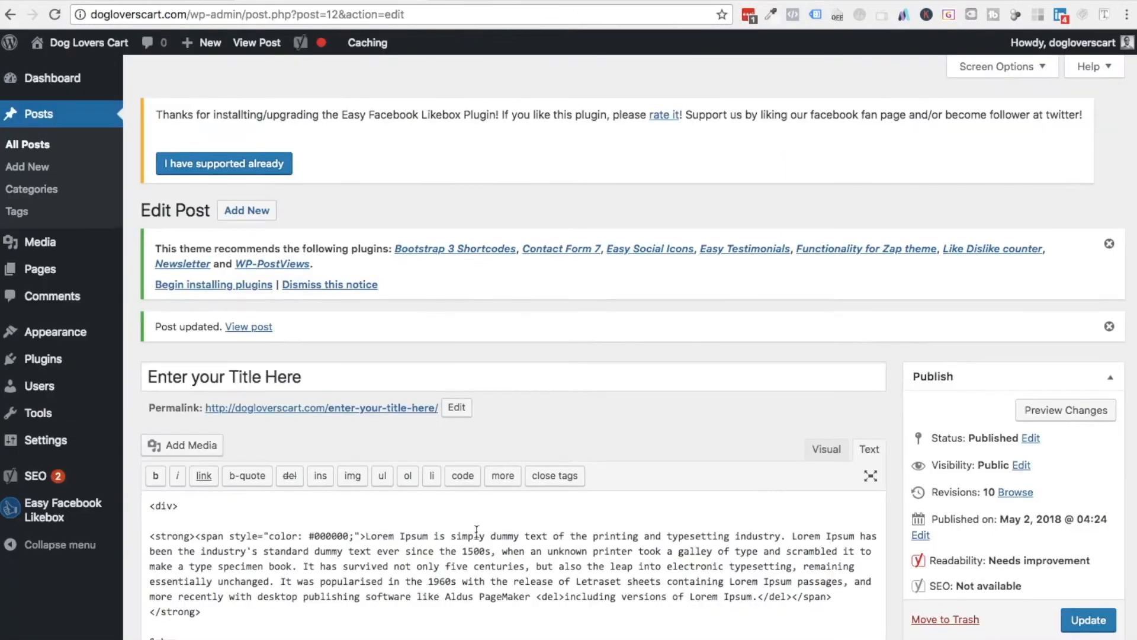
scroll(477, 531, "down", 15)
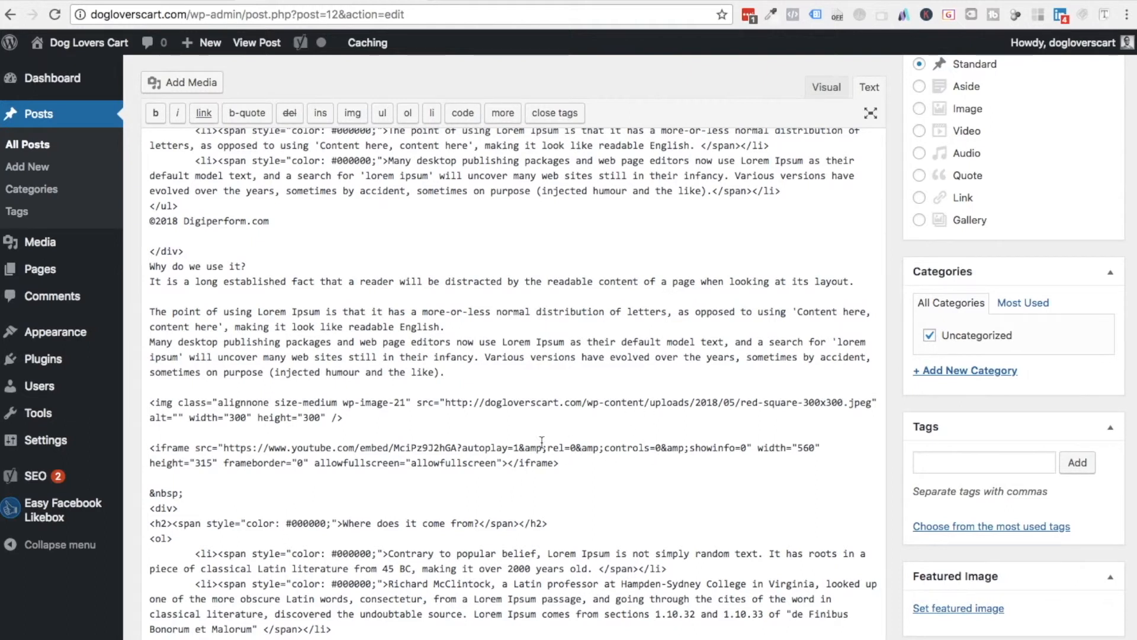
left_click(521, 448)
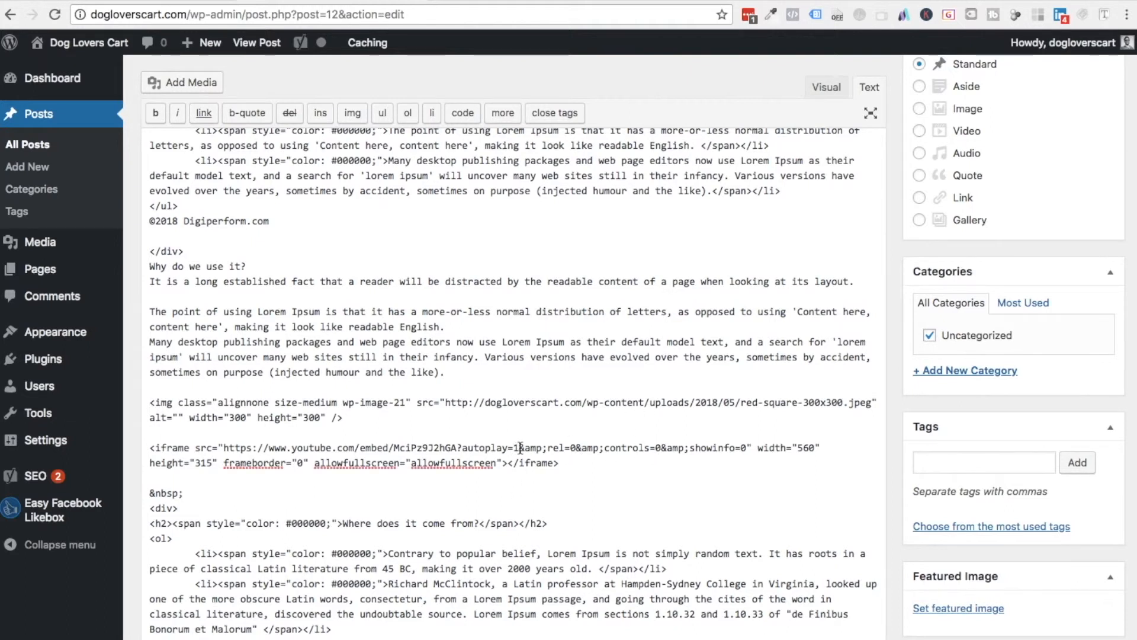
key("BackSpace")
type("0")
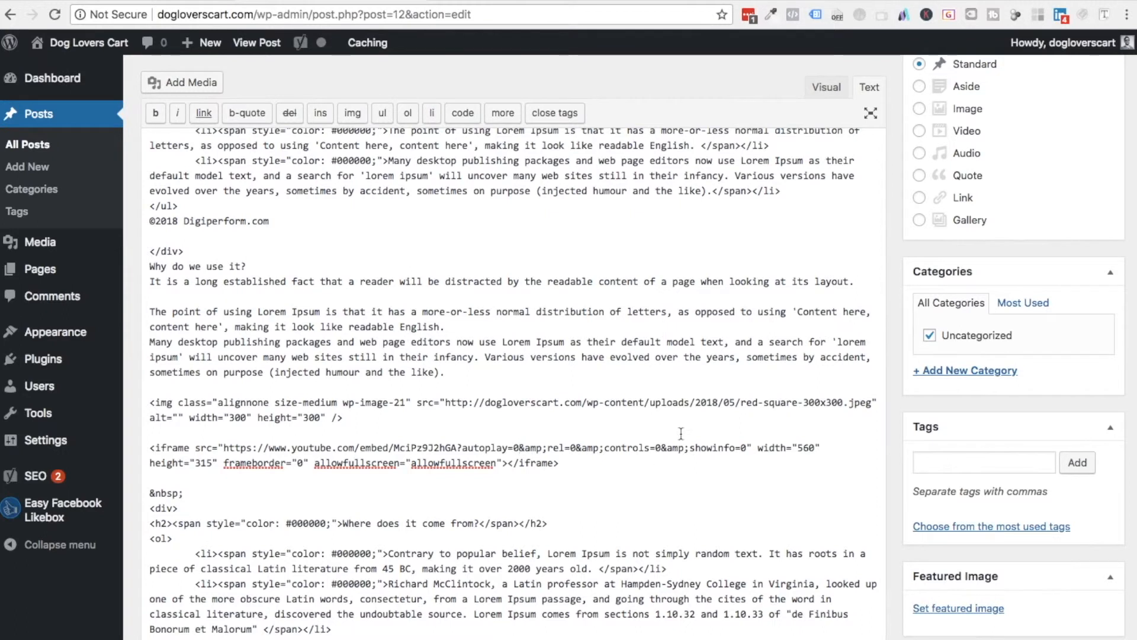
scroll(700, 425, "up", 2)
scroll(700, 425, "up", 5)
left_click(1088, 341)
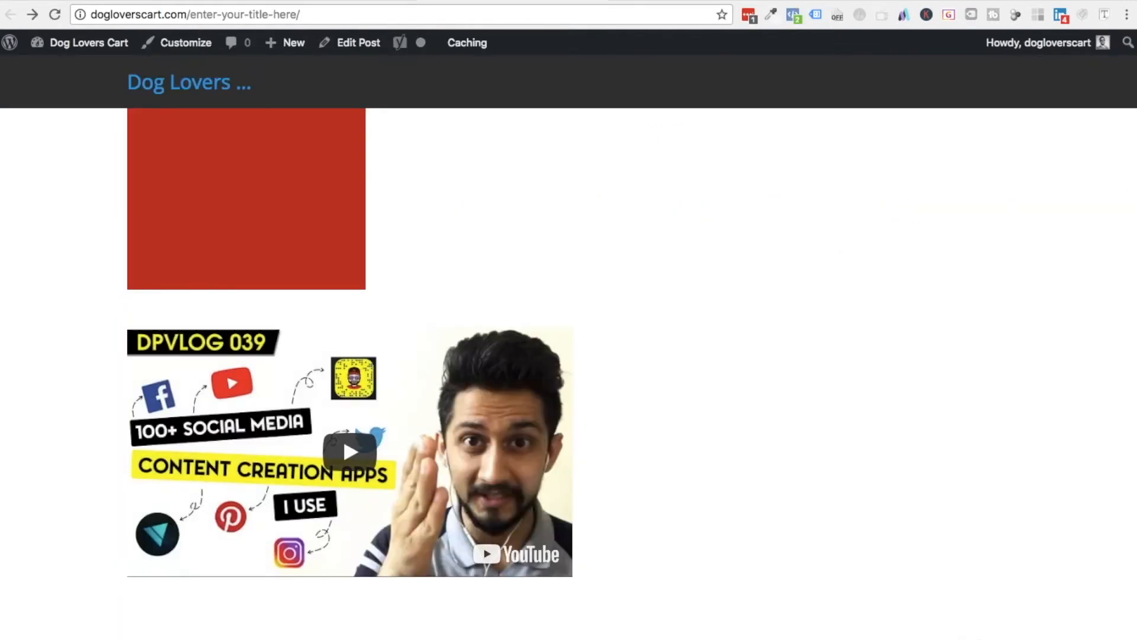
Step: Go back to the post editor and compare the post's content in visual and HTML view
left_click(363, 1)
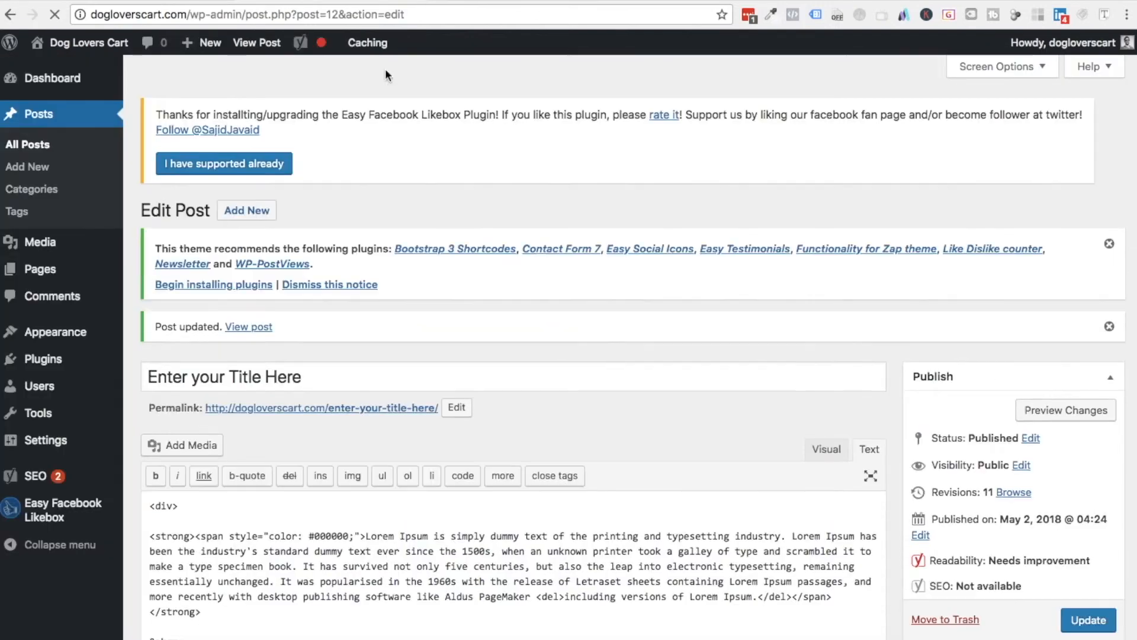
scroll(489, 477, "down", 3)
left_click(827, 286)
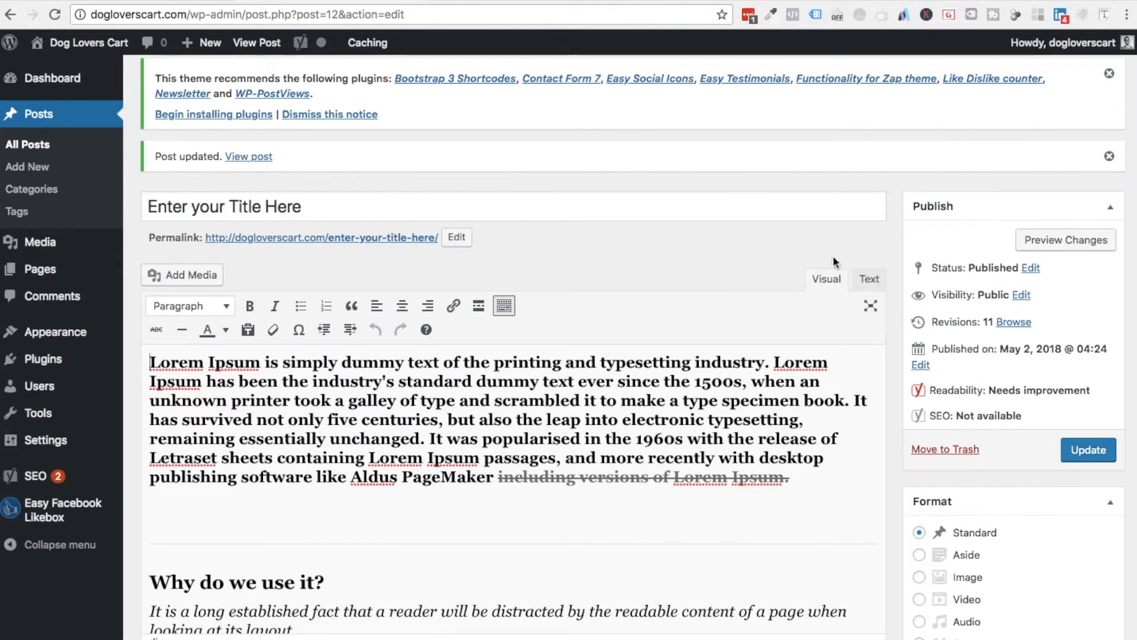
scroll(575, 345, "down", 5)
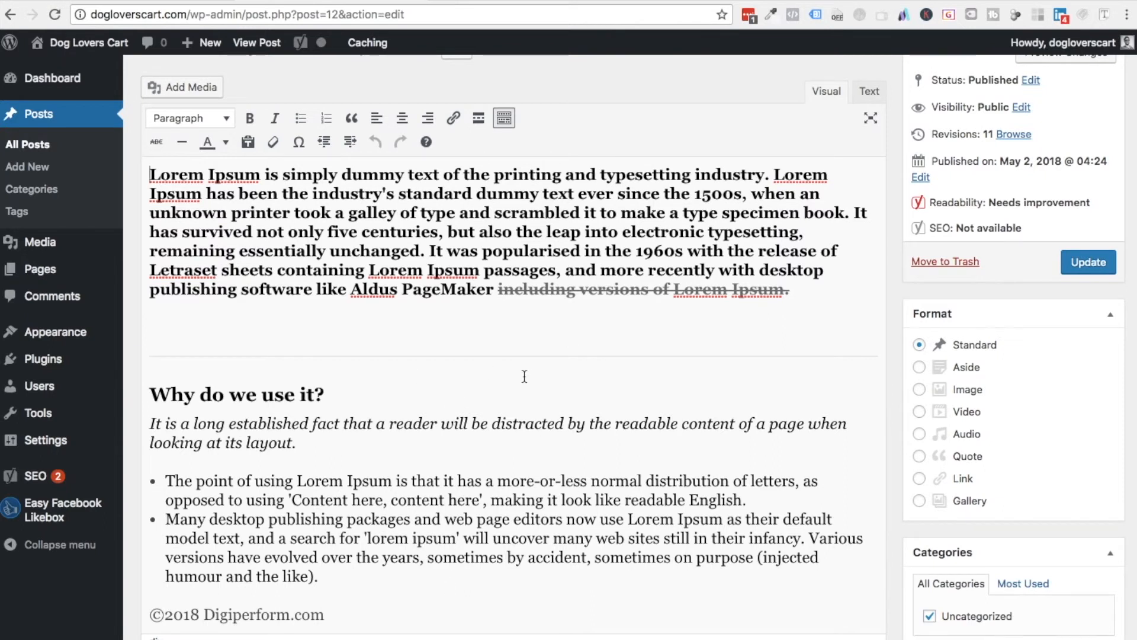
scroll(525, 376, "up", 3)
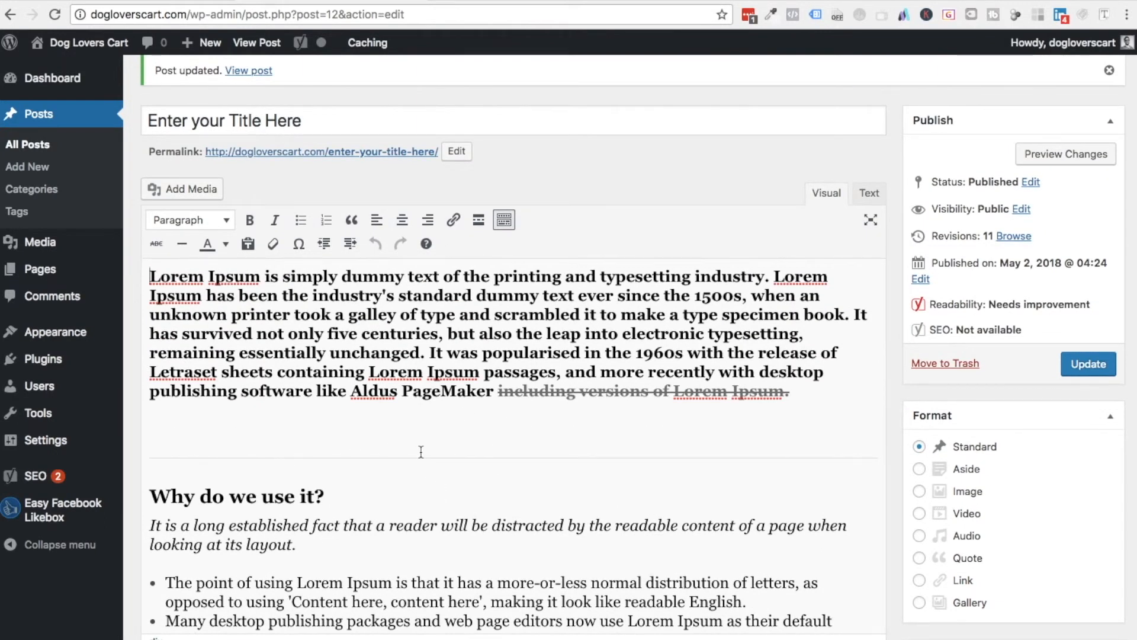
left_click(867, 193)
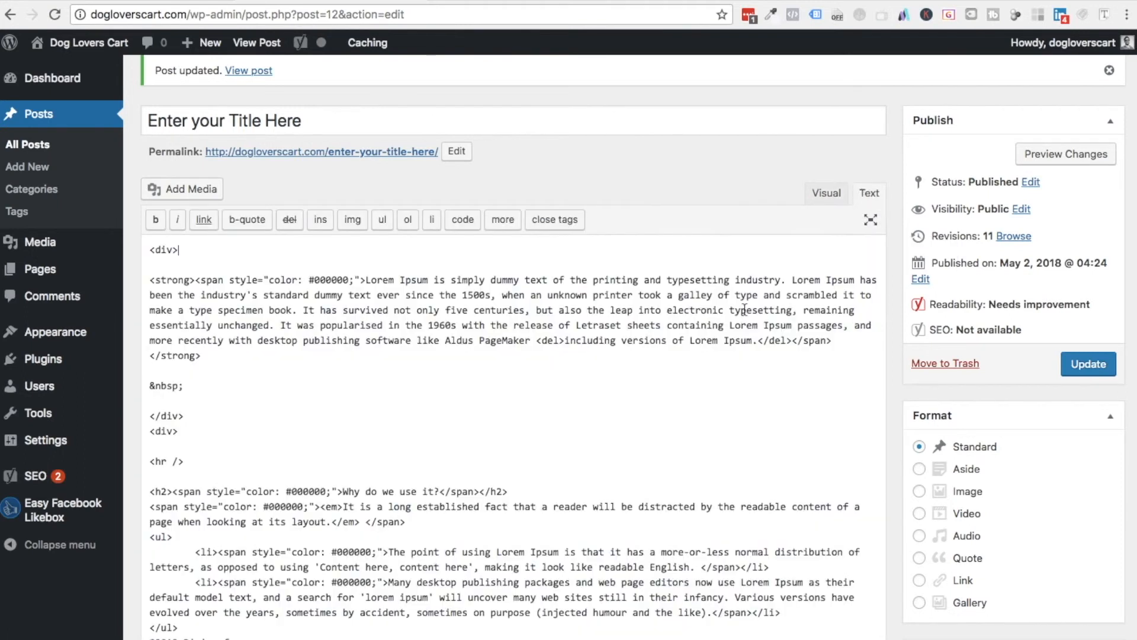
scroll(494, 342, "down", 3)
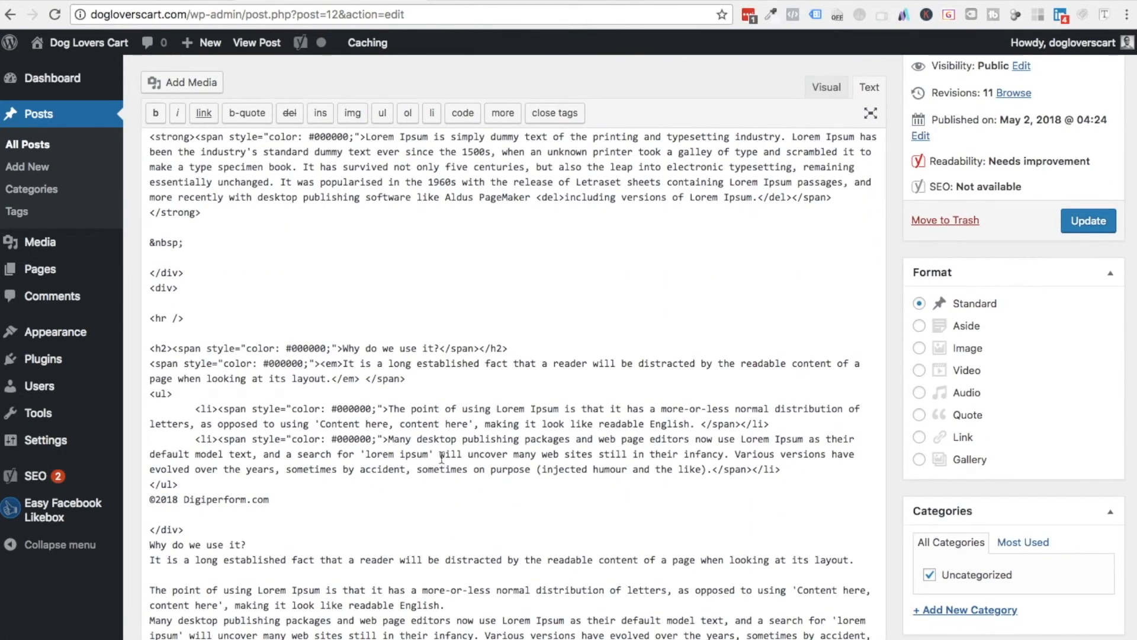
scroll(439, 461, "down", 3)
scroll(414, 418, "up", 10)
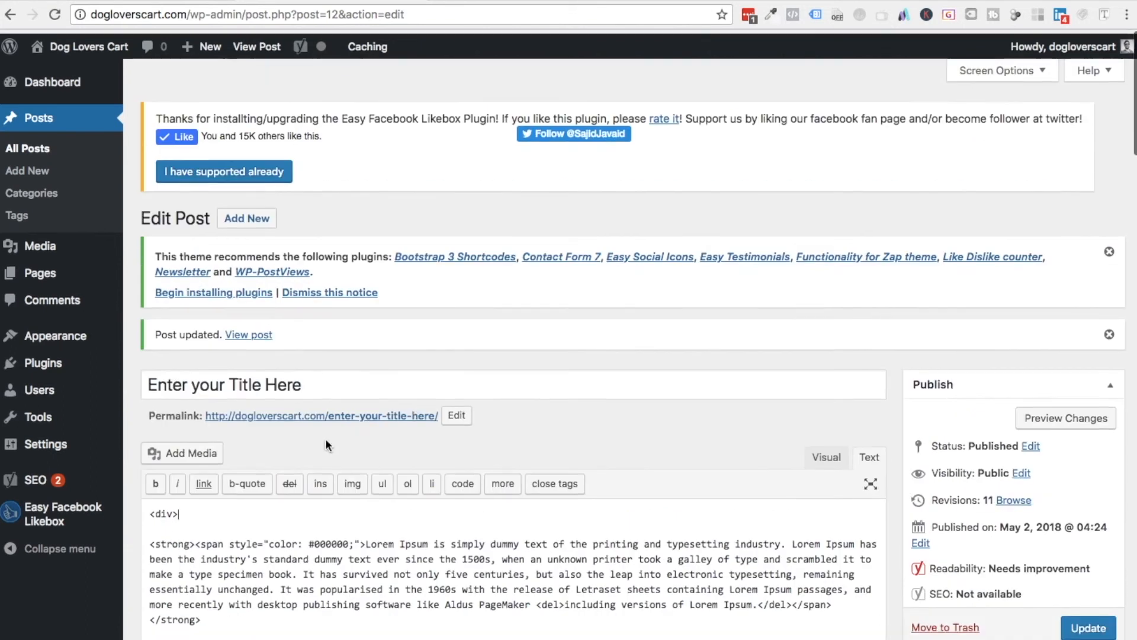
scroll(499, 577, "down", 5)
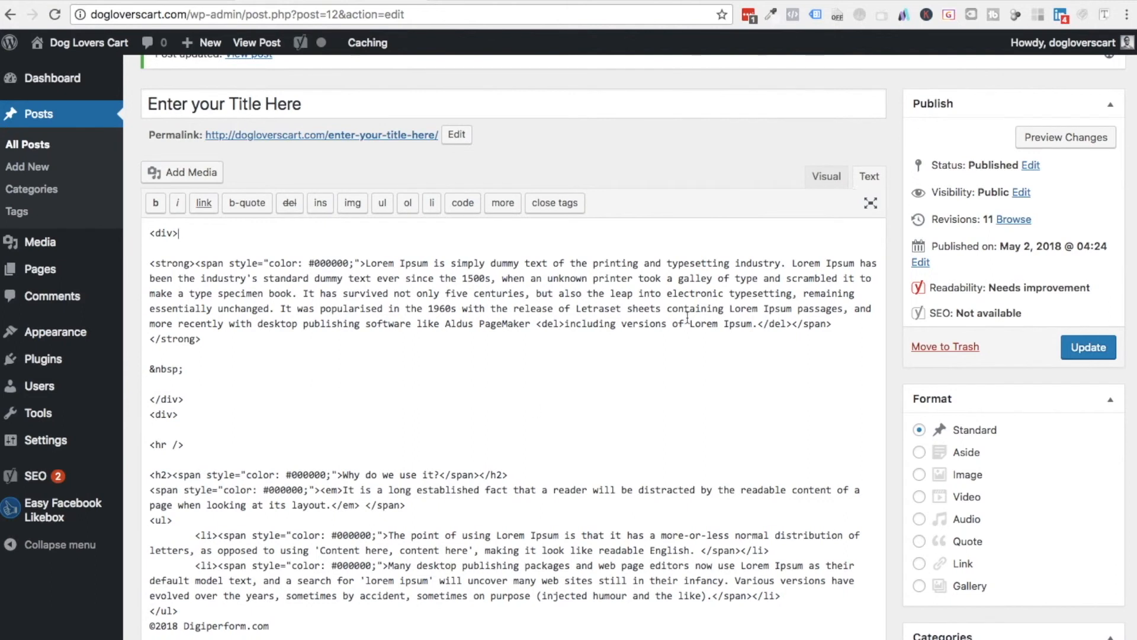
Step: Return to visual editing and look through the available paragraph and heading styles without applying one
left_click(816, 180)
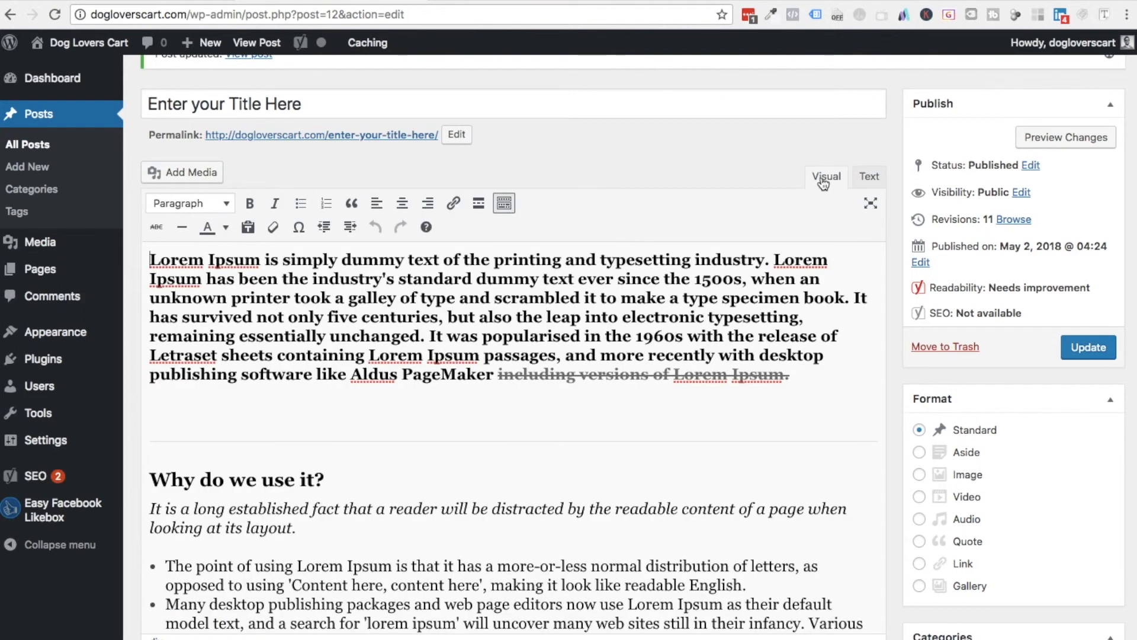
scroll(471, 514, "down", 2)
scroll(471, 514, "up", 4)
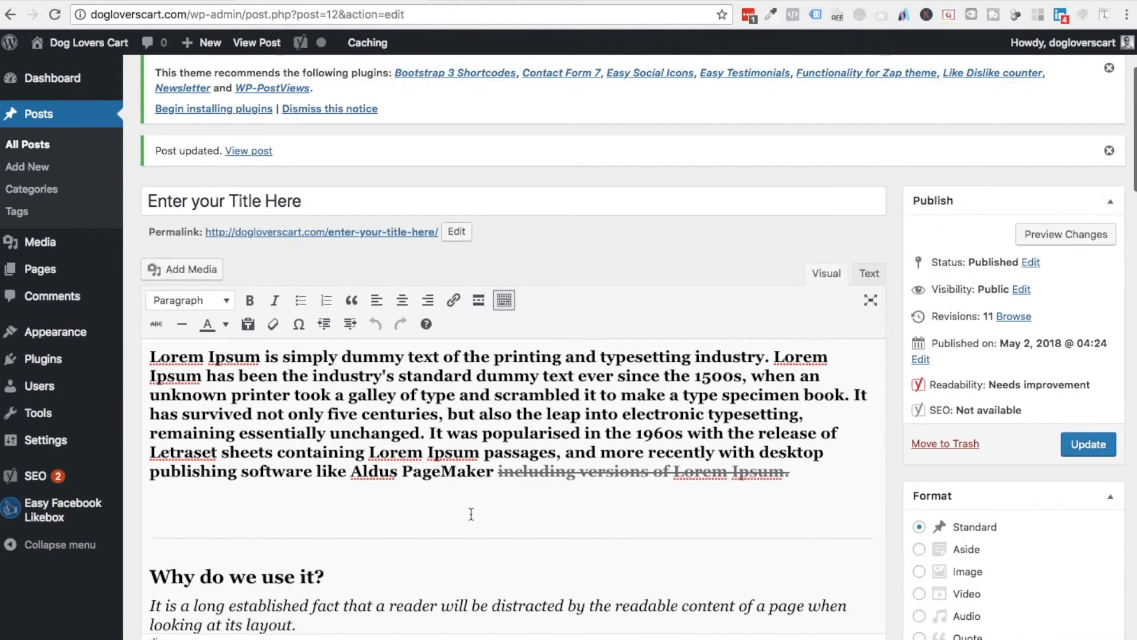
left_click(195, 325)
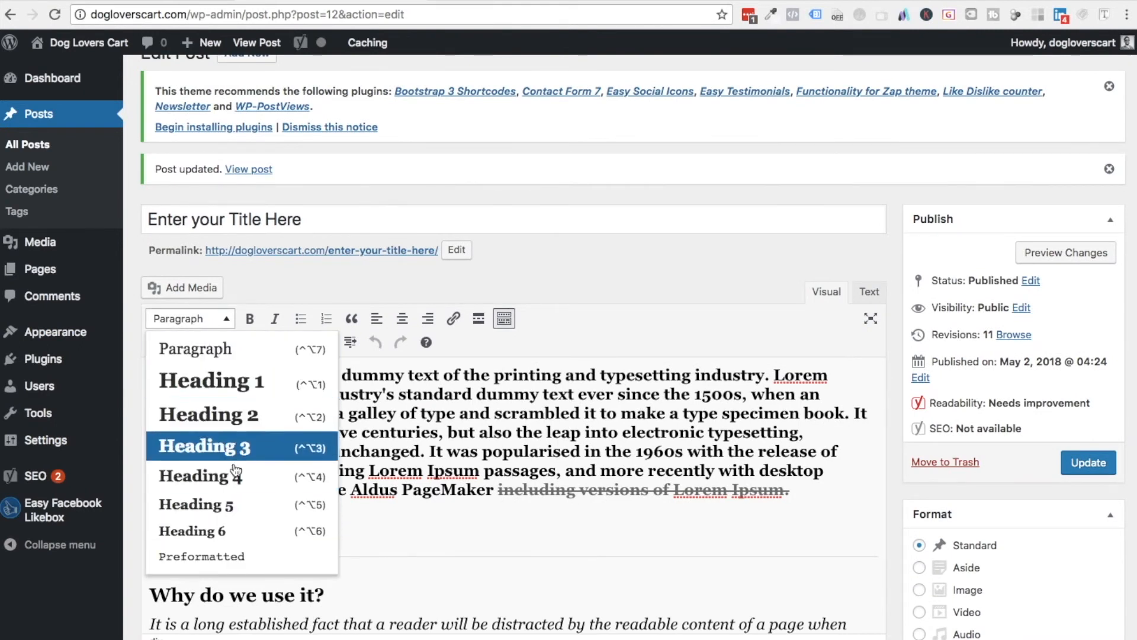
left_click(529, 557)
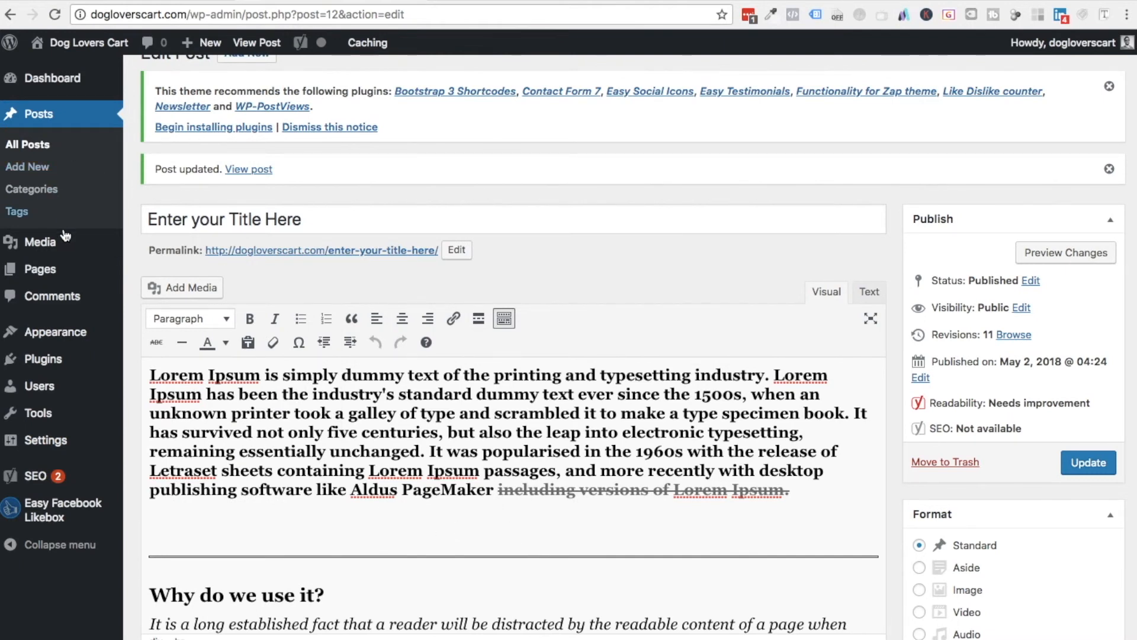
Step: Start a new WordPress page and look over its title field, content editor and page settings
mouse_move(60, 275)
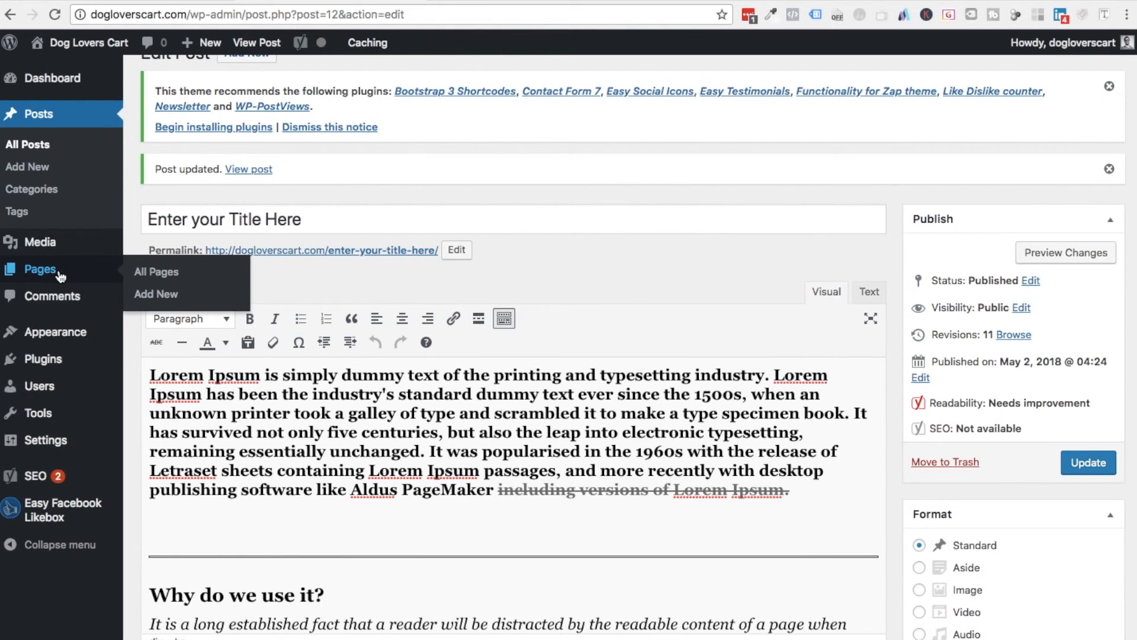
left_click(157, 296)
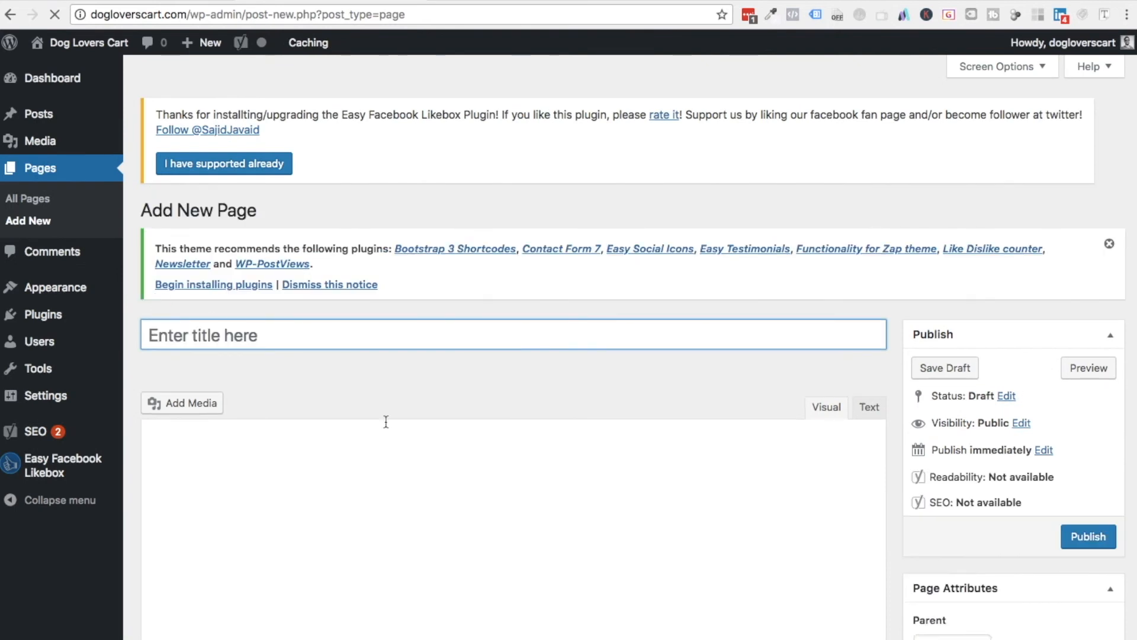
scroll(386, 421, "down", 4)
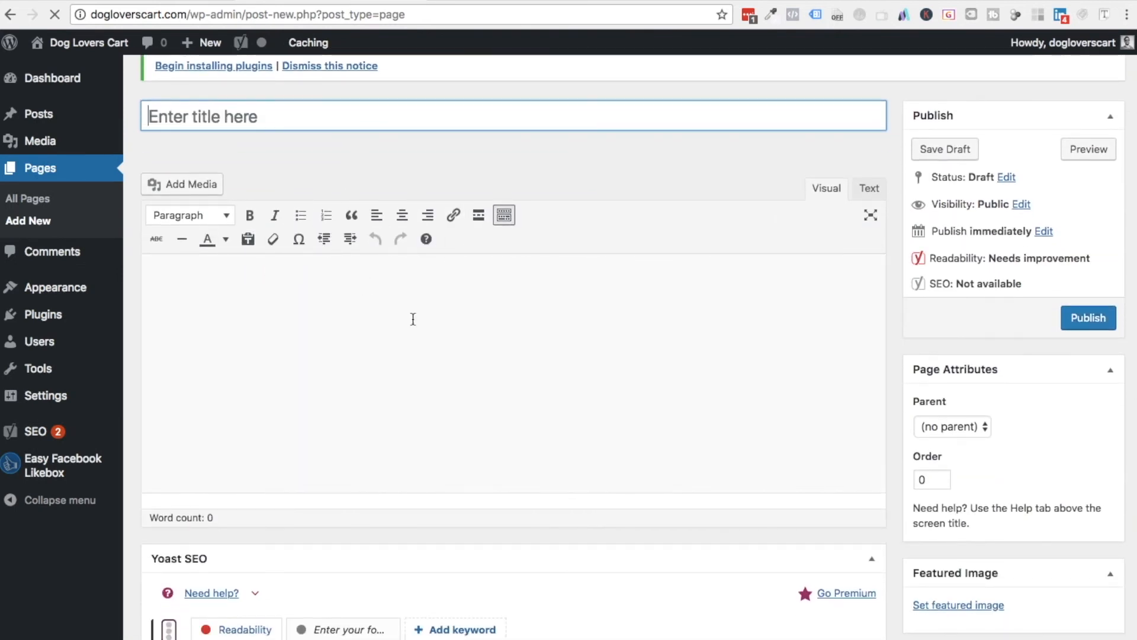